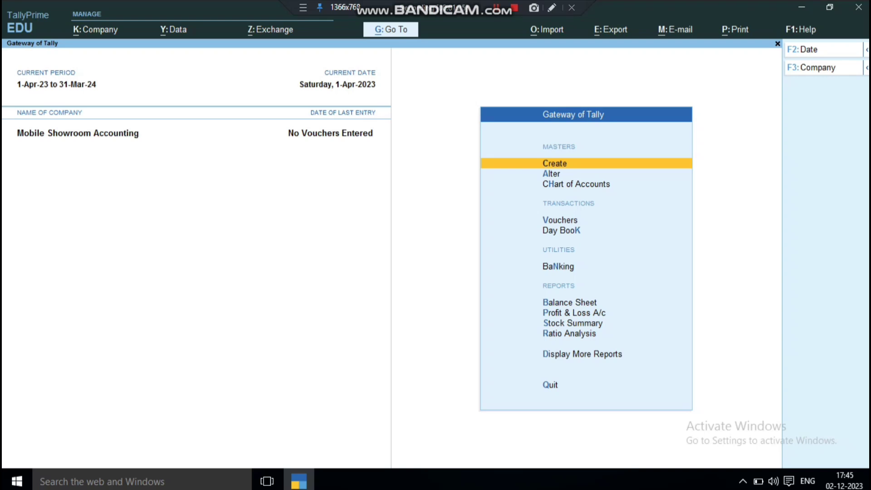
Step: Open the company features and review the accounting and inventory options through to the Goods and Services Tax (GST) setting
key("F11")
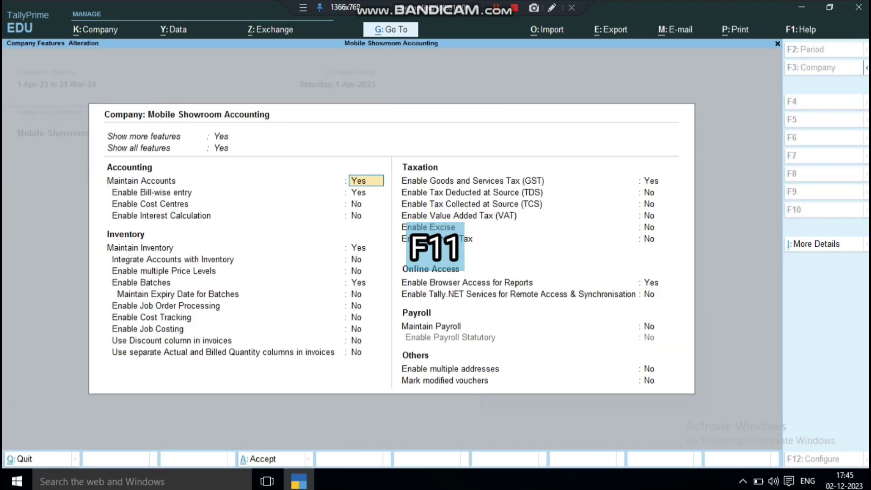
key("Down")
key("Down")
key("Down")
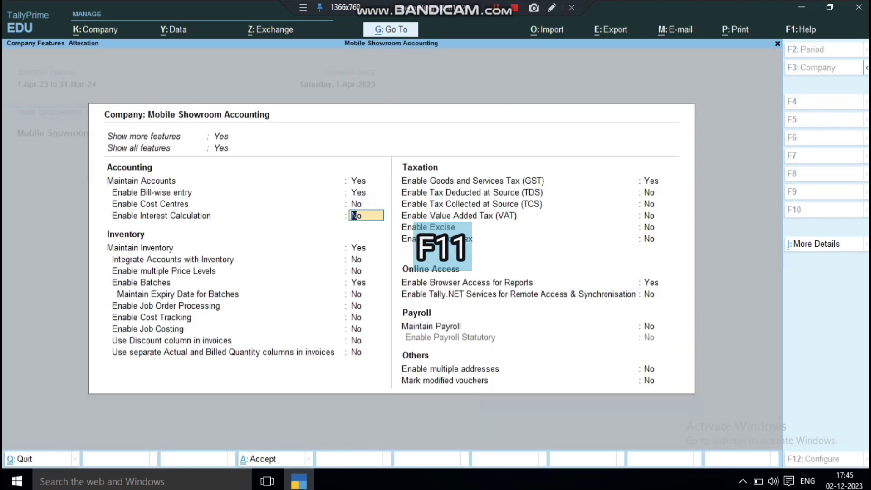
key("Down")
key("Down")
key("Down")
key("Down")
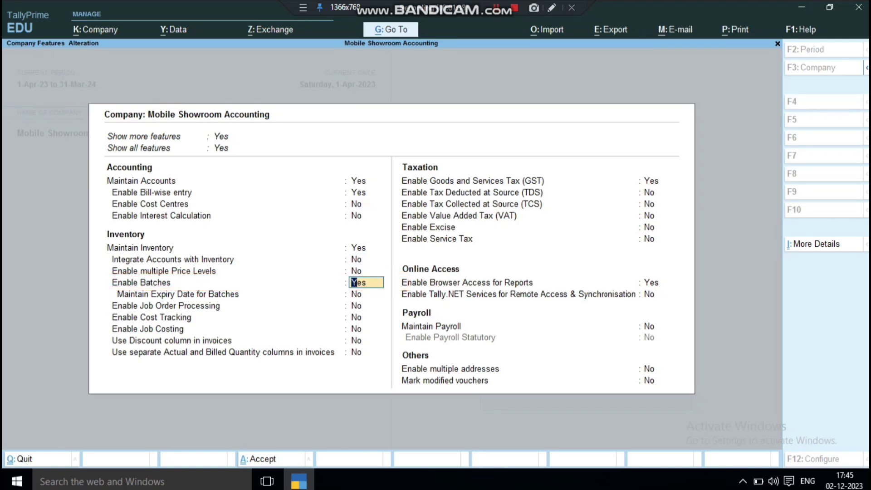
key("Down")
key("Down")
key("Down")
key("Down")
key("Down")
key("Down")
key("Down")
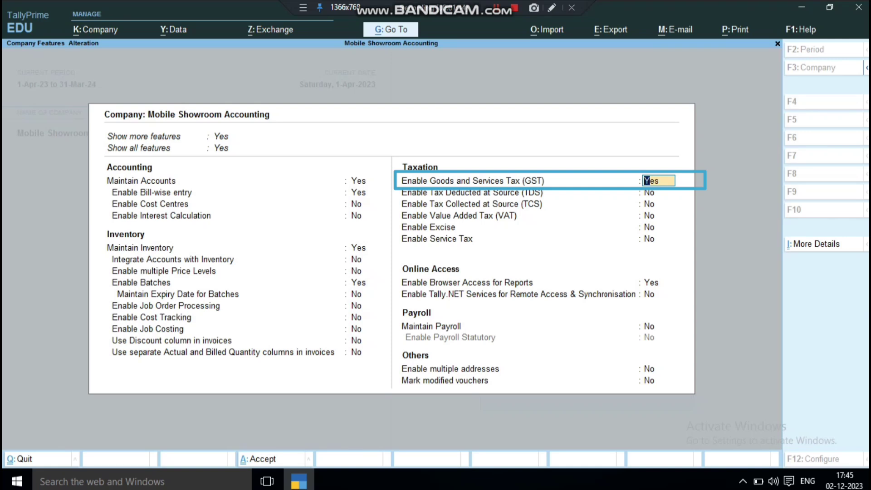
Step: Recheck the Enable Batches and Maintain Expiry Date for Batches options, and return to the GST setting
key("Up")
key("Up")
key("Up")
key("Up")
key("Up")
key("Up")
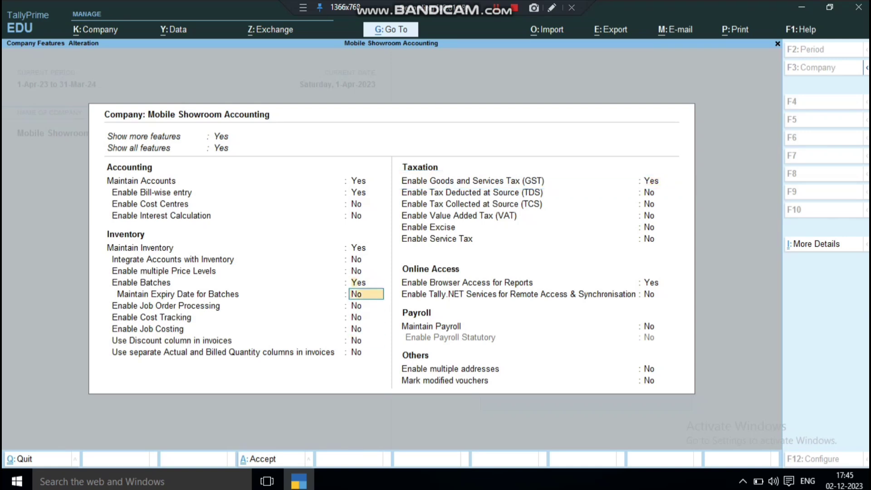
key("Up")
key("Down")
key("Down")
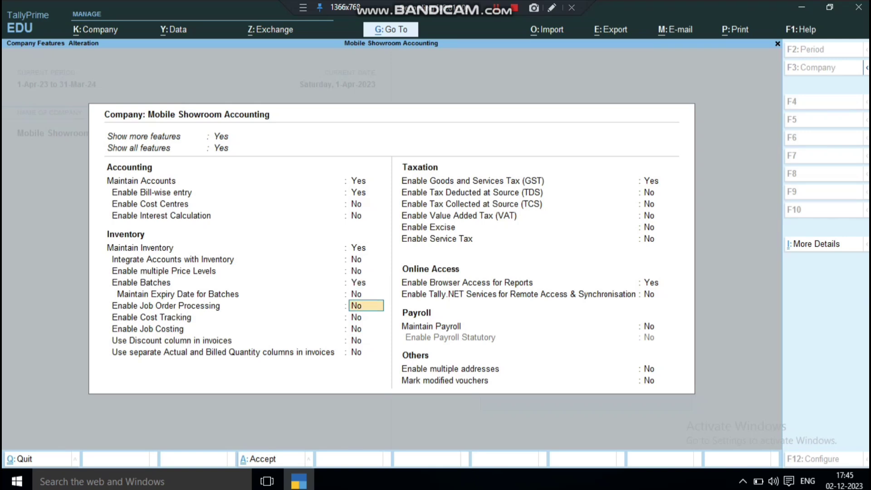
key("Down")
key("Down")
key("Down")
key("Down")
key("Down")
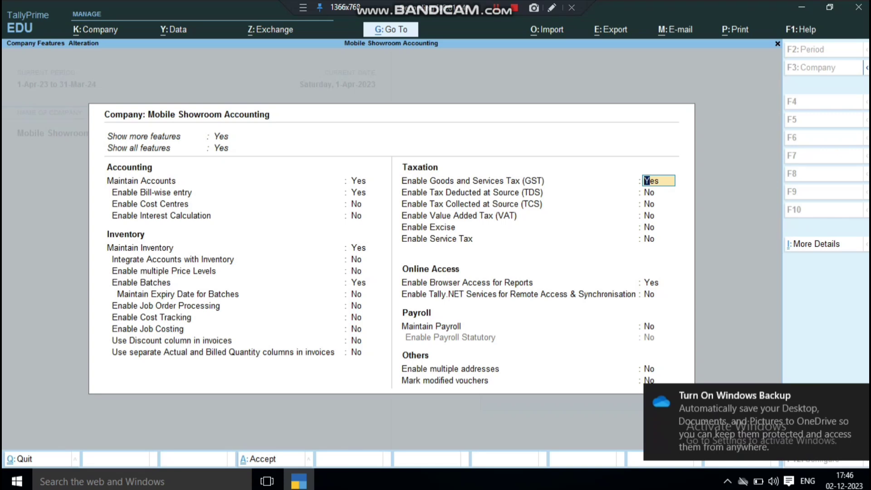
Step: Review the company's GST registration details, and accept them together with the company features
key("Return")
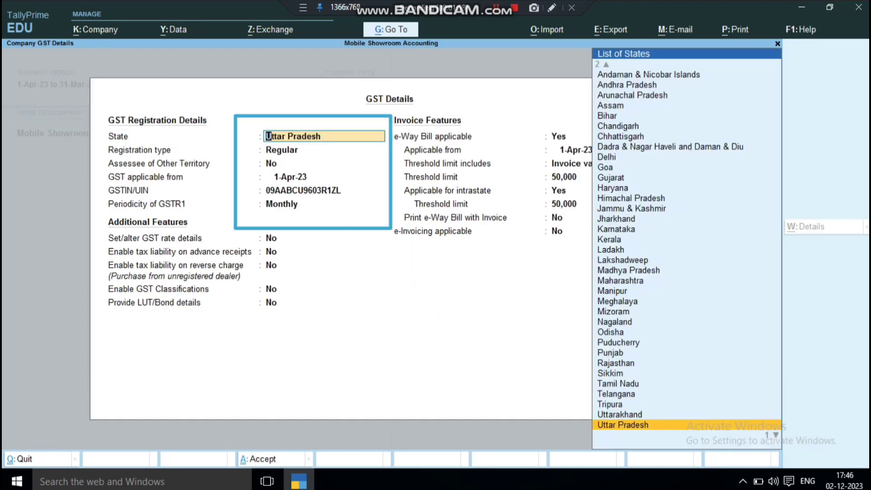
key("Return")
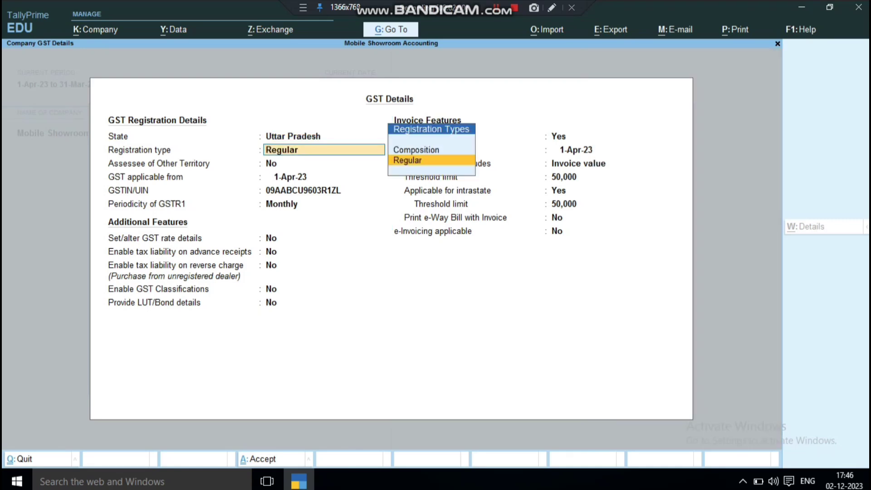
key("Return")
key("Return")
key("Return")
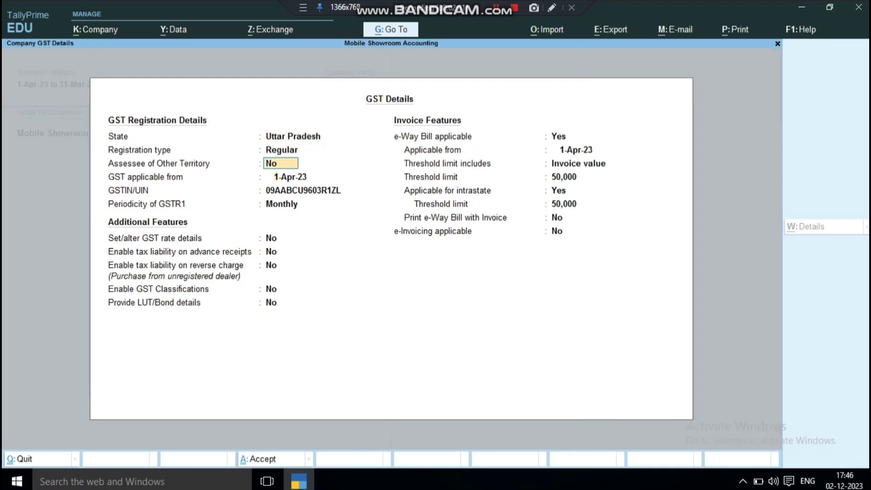
key("Return")
key("Return")
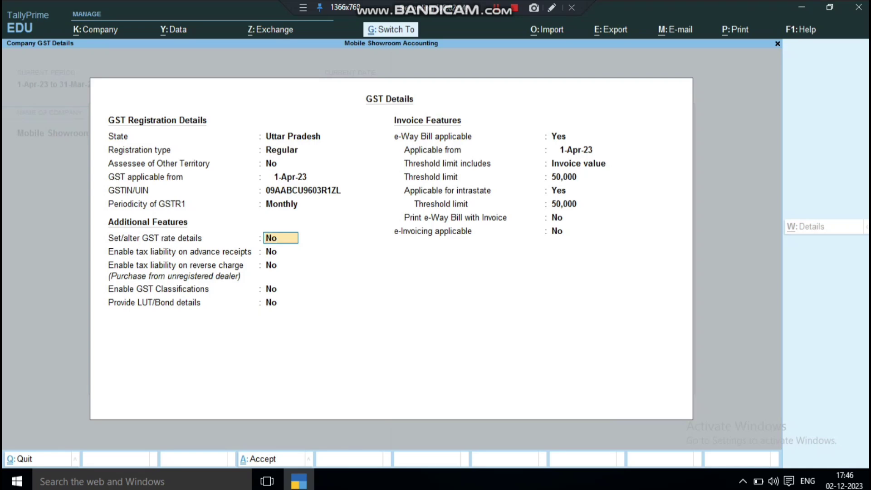
key("ctrl+a")
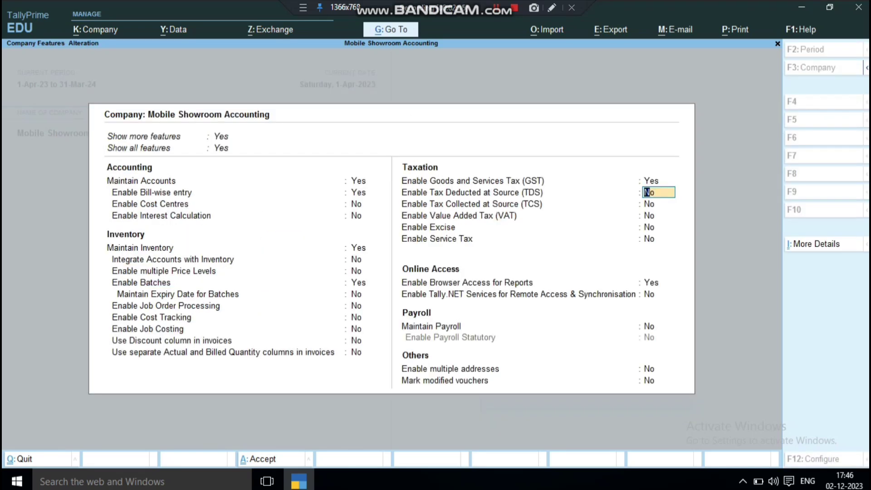
key("ctrl+a")
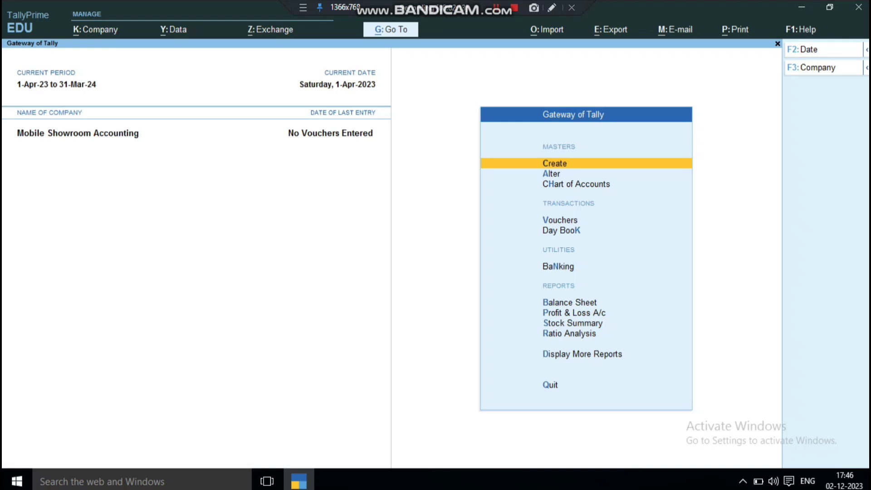
Step: Open the interstate creditor's ledger for alteration
key("Down")
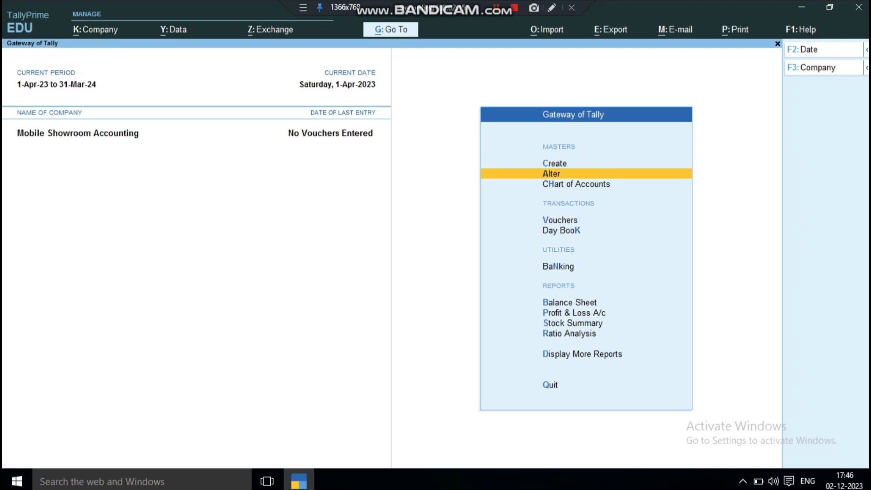
key("Return")
key("Down")
key("Return")
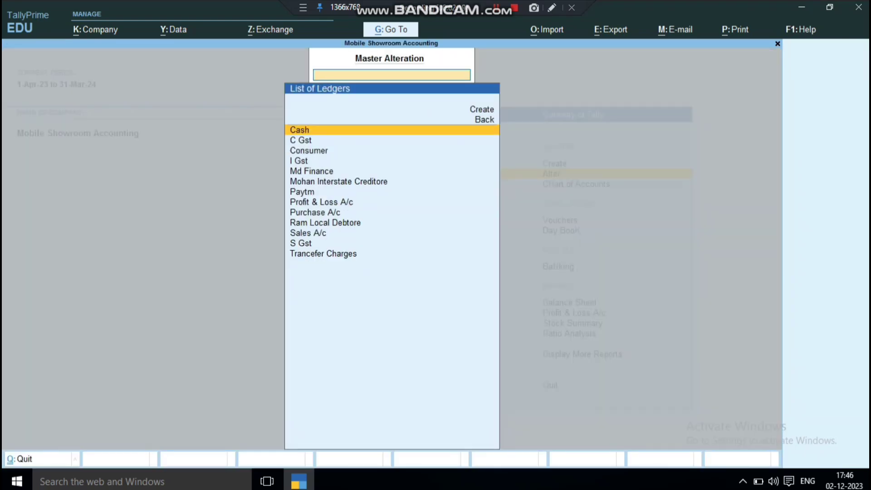
key("Down")
key("Down")
key("Down")
key("Down")
key("Down")
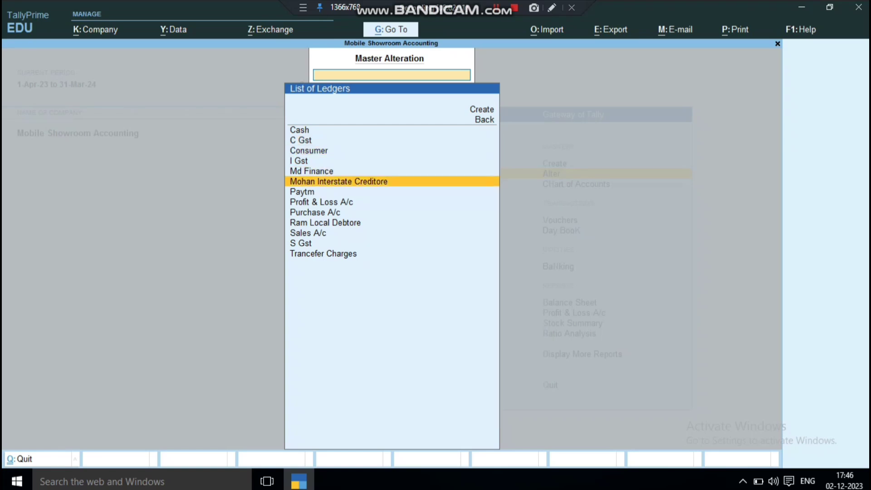
key("Return")
Step: Review the interstate creditor ledger's group, mailing state and tax registration details, and accept the ledger
key("Return")
key("Return")
key("Return")
key("Return")
key("Return")
key("Return")
key("Return")
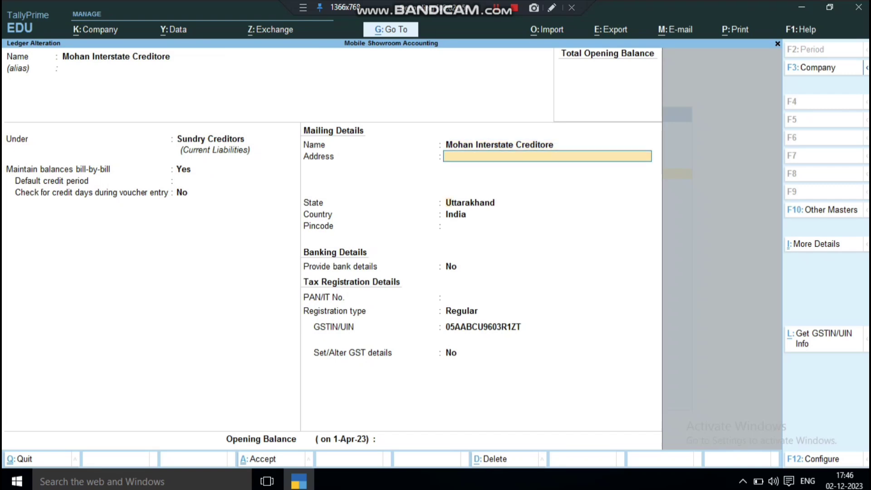
key("Return")
key("Return")
key("Return")
key("Return")
key("Return")
key("Return")
key("Return")
key("Return")
key("Return")
key("Return")
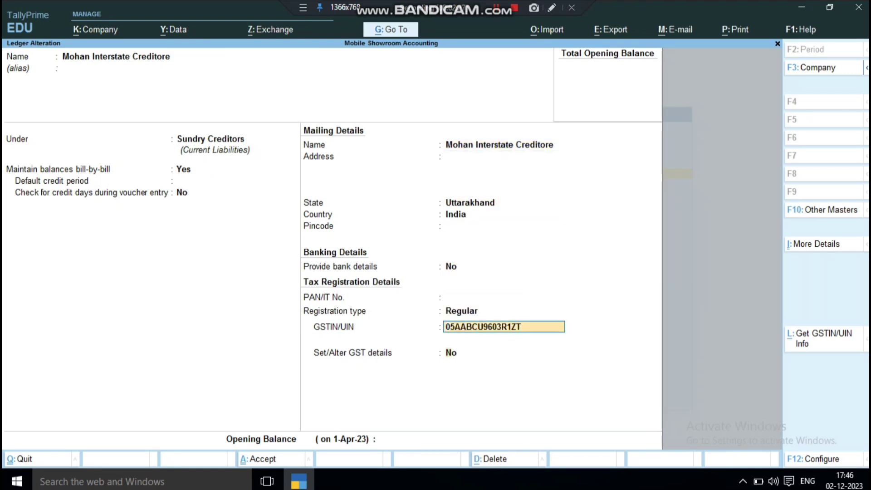
key("Return")
Step: Open the local debtor's ledger, review its group, mailing state and tax registration details, and accept it
key("Down")
key("Down")
key("Down")
key("Down")
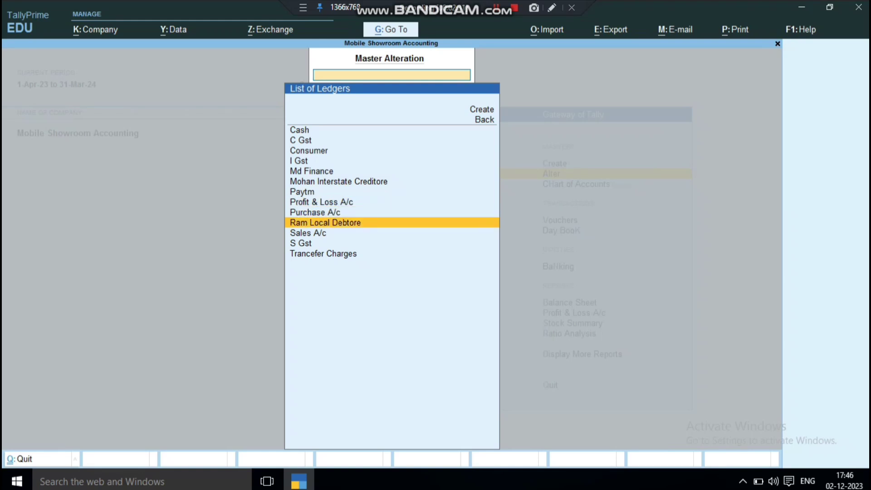
key("Return")
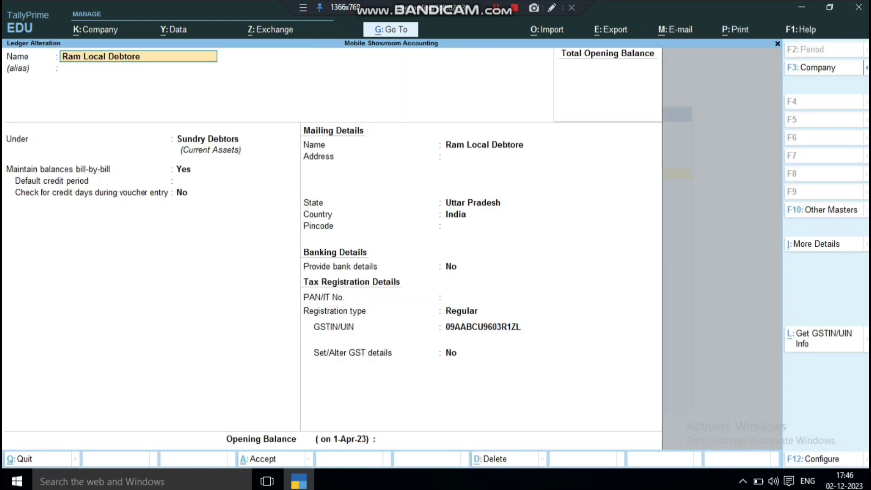
key("Return")
key("Return")
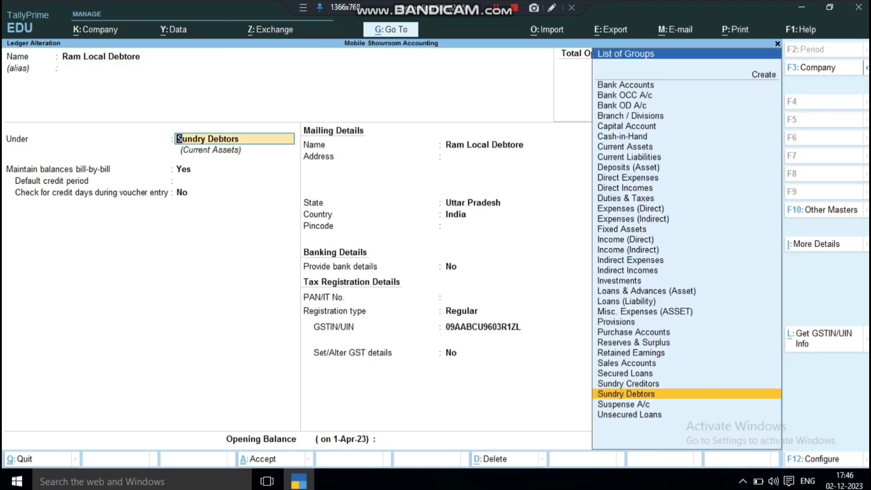
key("Return")
key("Return")
key("Return")
key("Return")
key("Return")
key("Return")
key("Return")
key("Return")
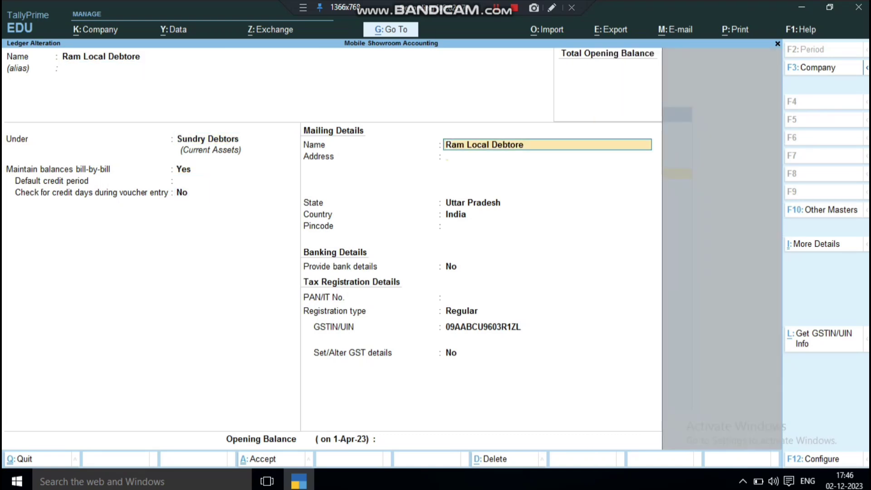
key("Return")
key("Return")
key("Return")
key("Return")
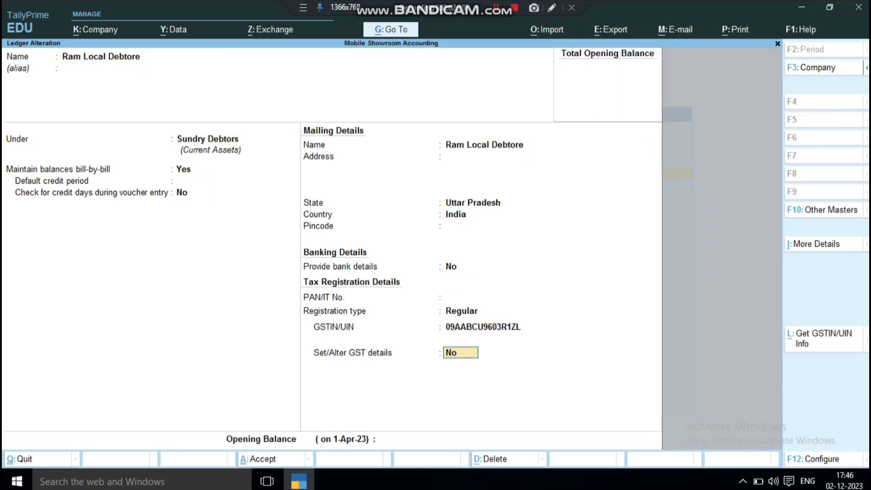
key("Return")
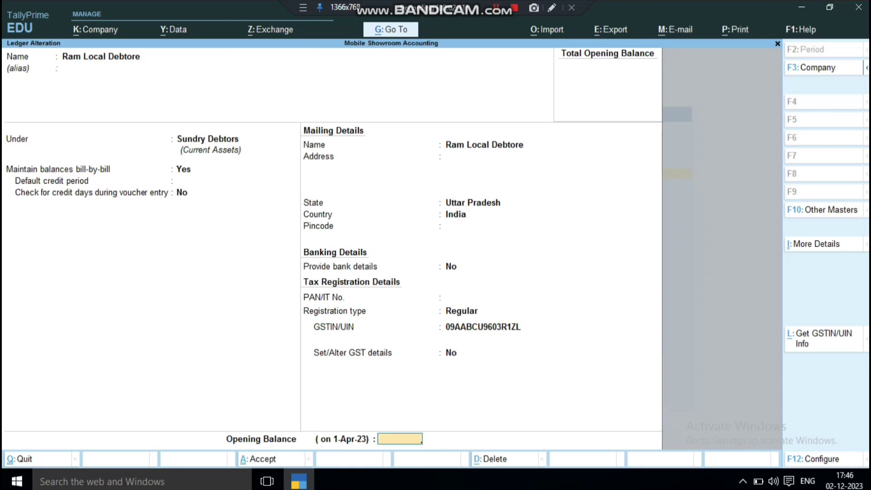
key("Return")
key("Return")
Step: Alter the Sales A/c ledger, setting its type of ledger to Not Applicable, and accept it
key("Down")
key("Return")
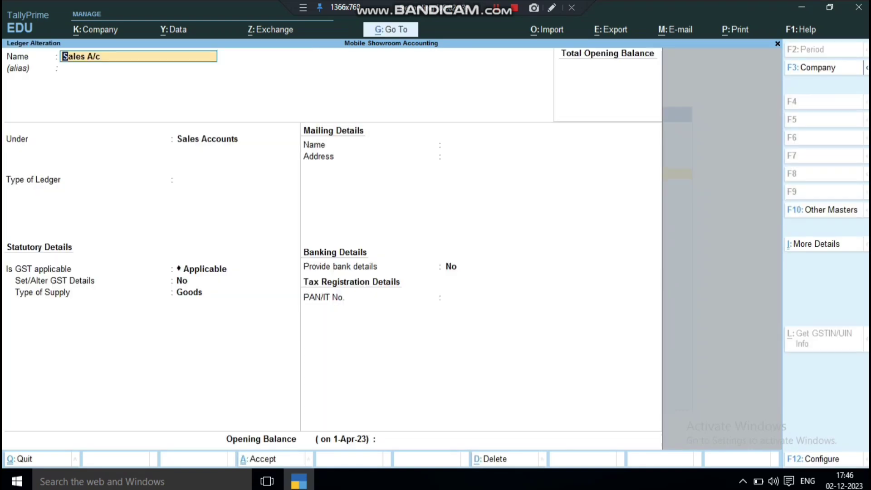
key("Return")
key("Return")
key("Return")
key("Return")
key("Return")
key("Return")
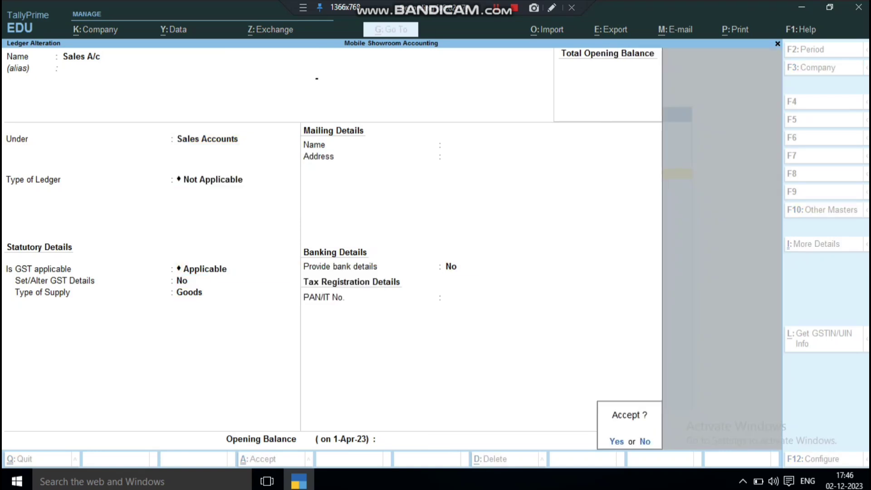
key("Return")
Step: Alter the Purchase A/c ledger, setting its type of ledger to Not Applicable, and accept it
key("Up")
key("Up")
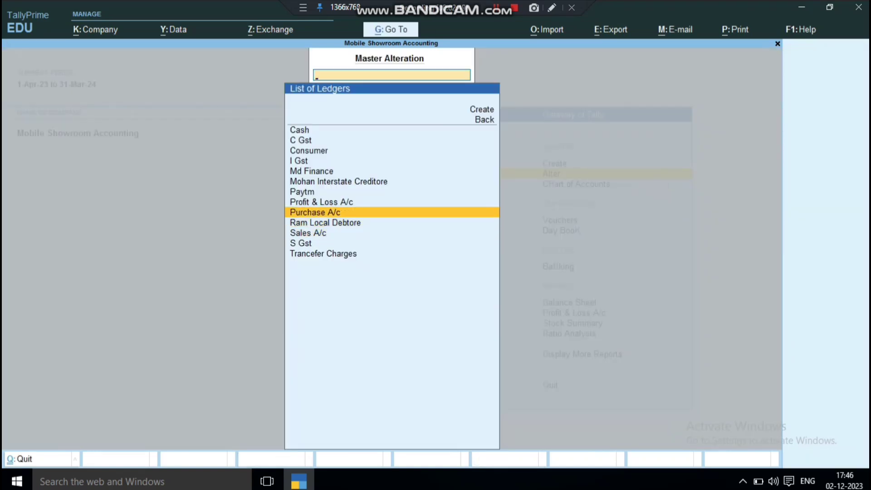
key("Return")
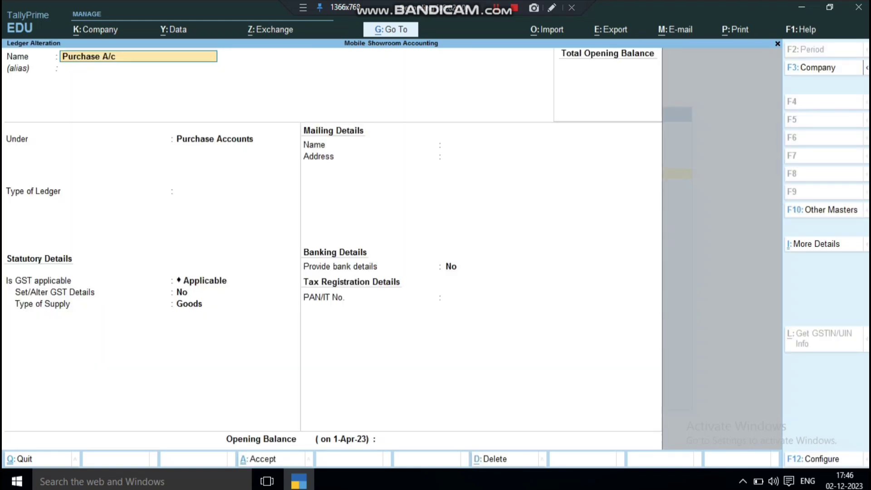
key("Return")
key("Return")
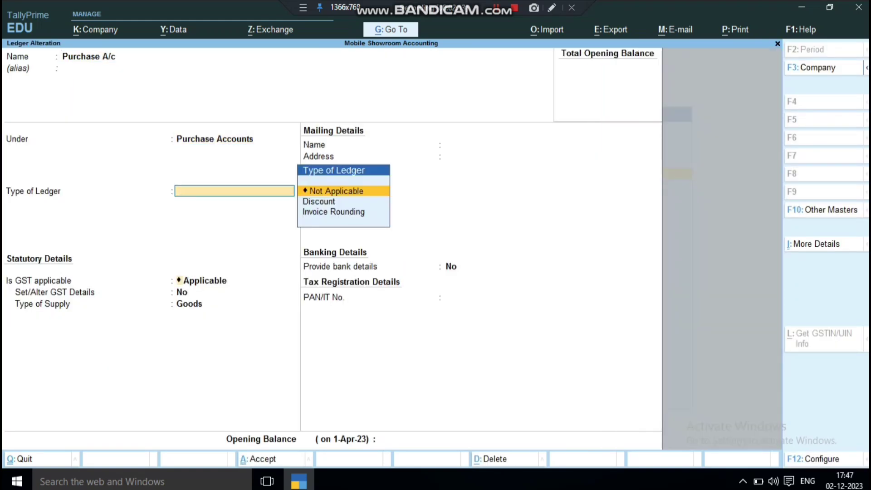
key("Return")
key("Return")
key("Return")
key("Return")
key("Return")
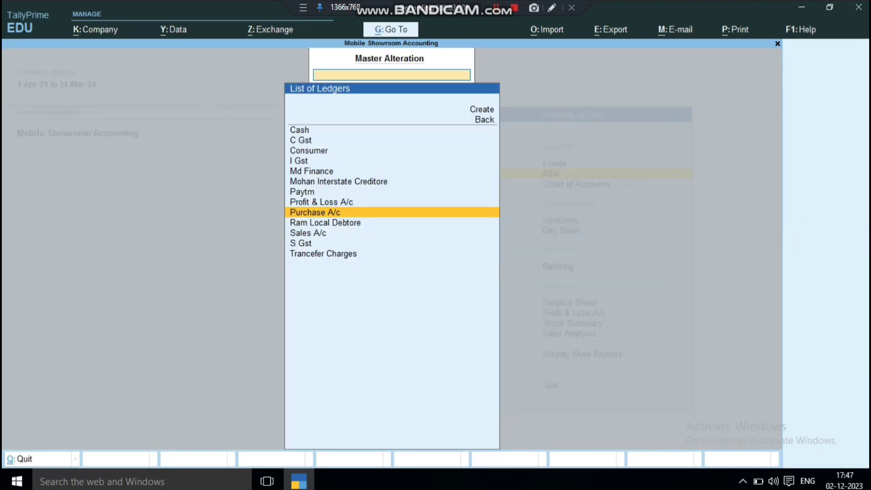
Step: View the tax settings of the I Gst ledger, and return to the Gateway of Tally
key("Up")
key("Up")
key("Up")
key("Up")
key("Up")
key("Return")
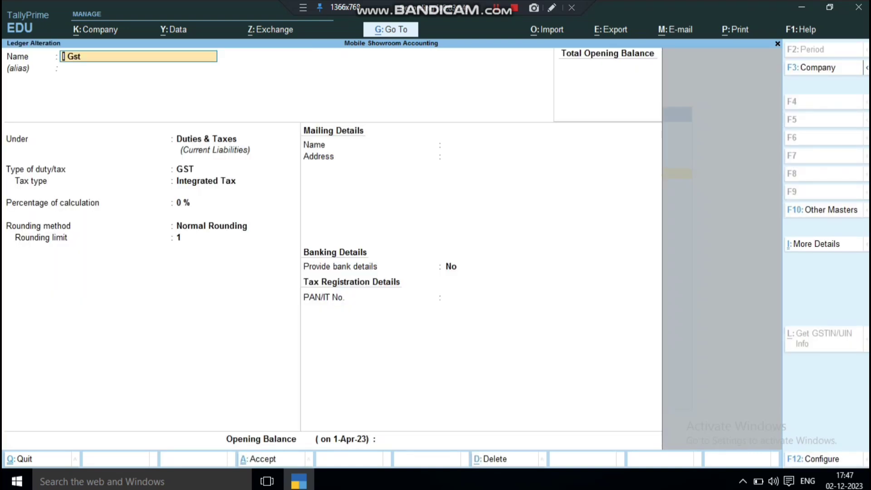
key("Escape")
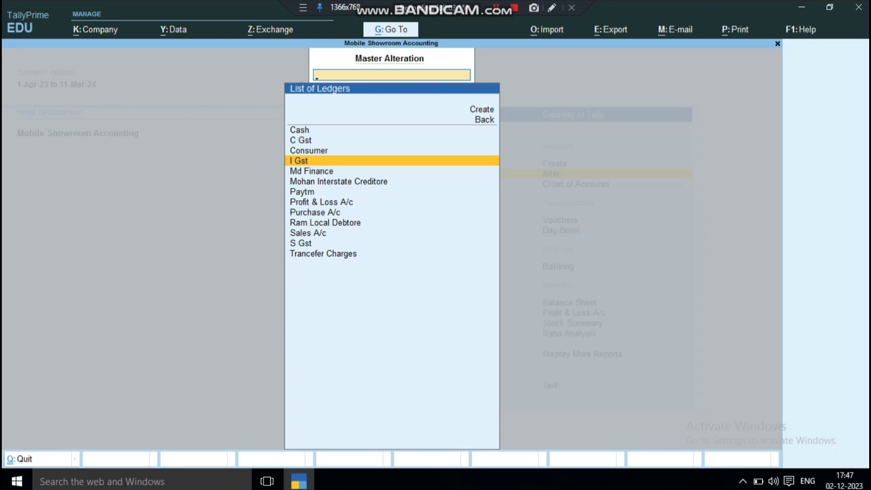
key("Escape")
key("Escape")
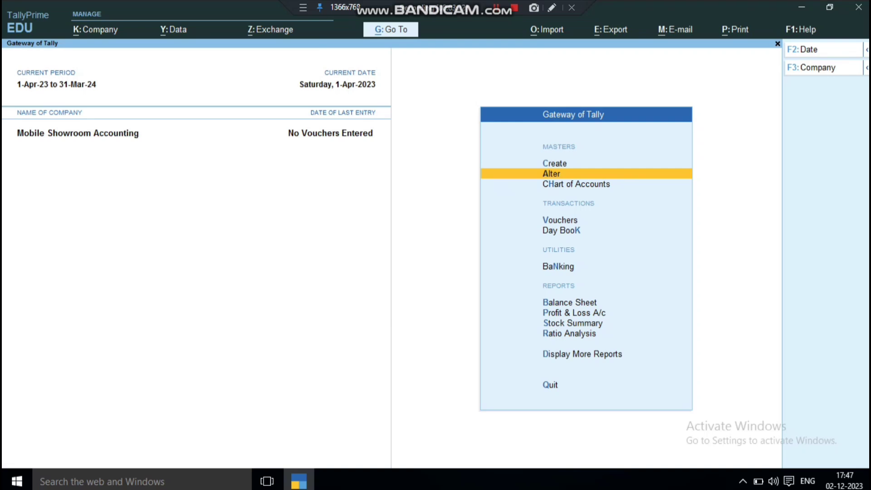
Step: Open the list of stock items for alteration
key("Return")
key("Down")
key("Down")
key("Down")
key("Down")
key("Down")
key("Down")
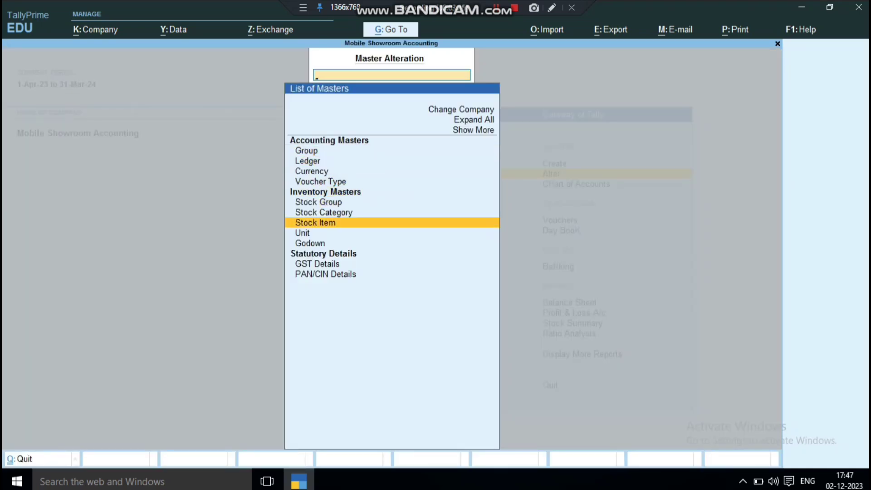
key("Return")
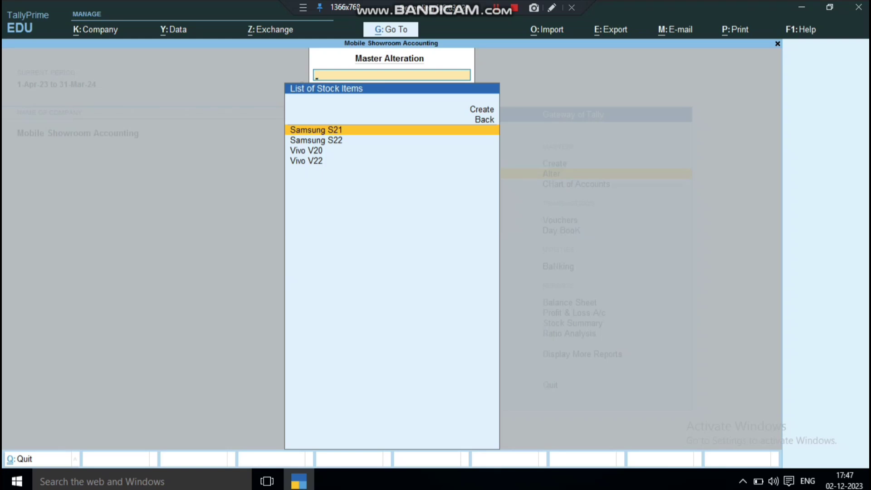
Step: Review the Samsung stock group's parent group, item quantity and GST settings, and accept it
key("Escape")
key("Up")
key("Up")
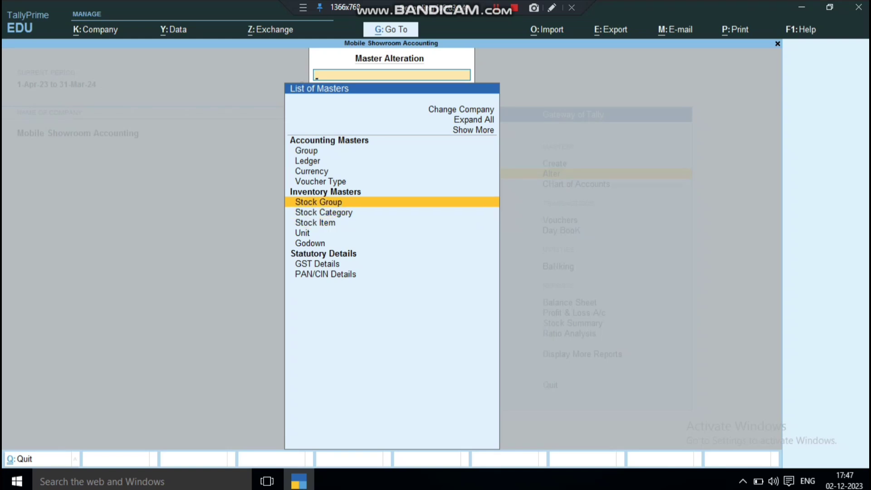
key("Return")
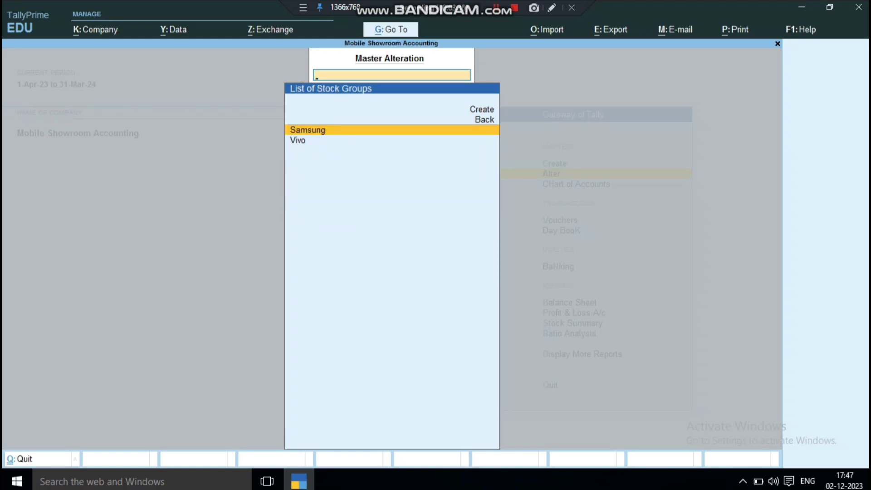
key("Down")
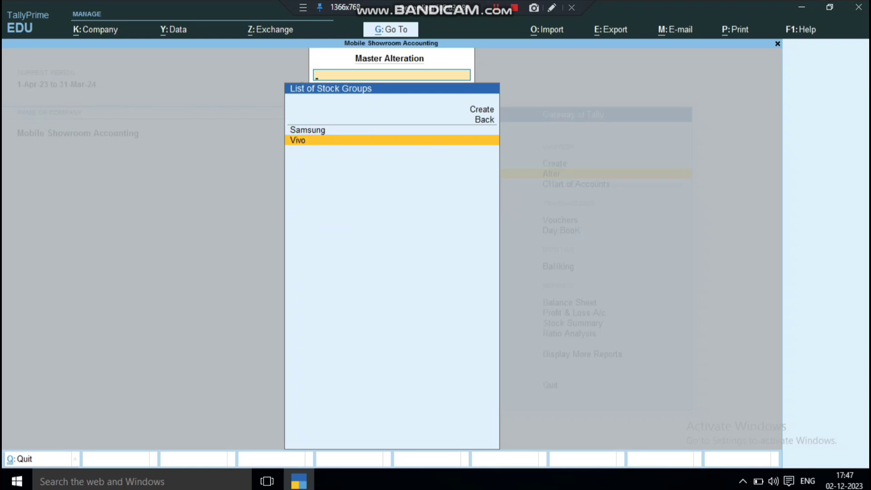
key("Up")
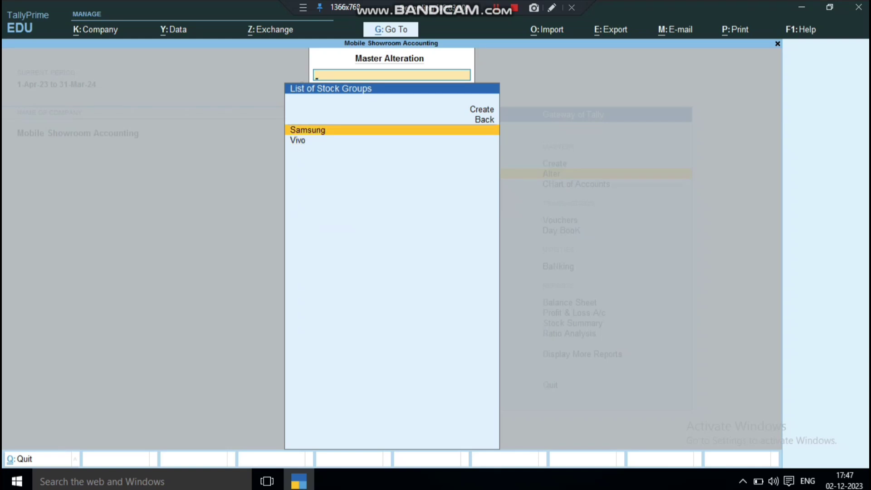
key("Return")
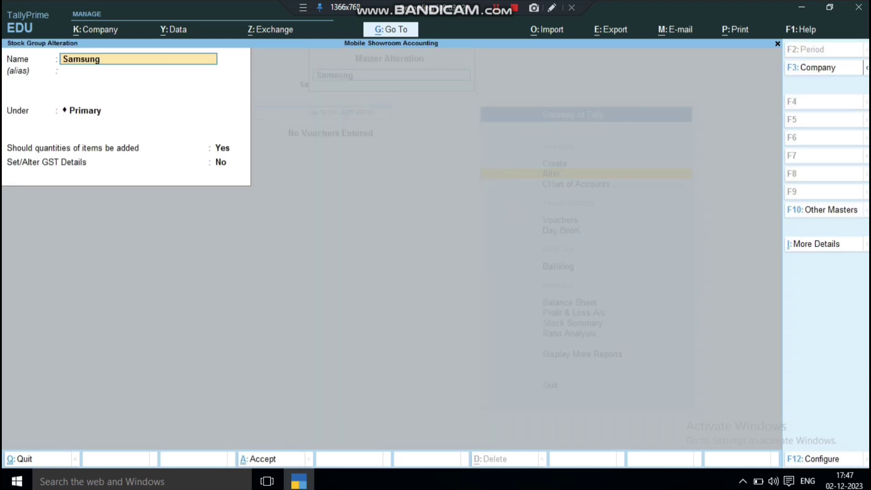
key("Return")
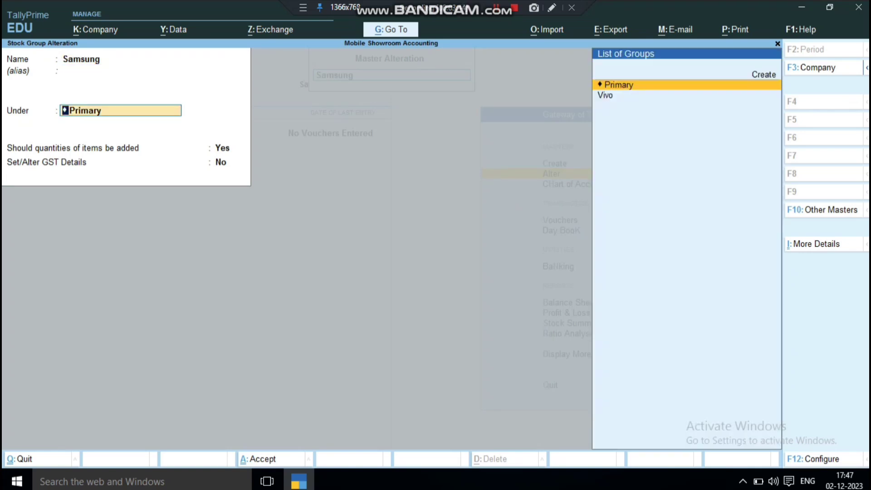
key("Return")
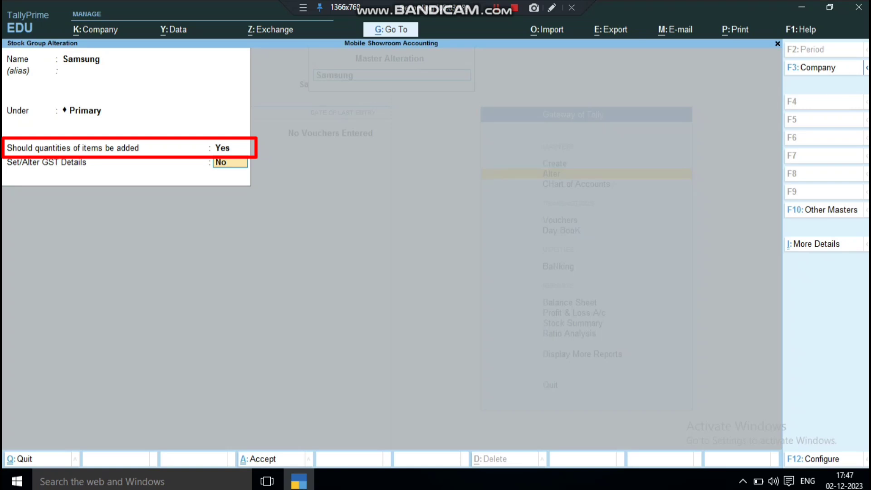
key("Return")
key("Return")
Step: Review the Vivo stock group's parent group, item quantity and GST settings, and accept it
key("Down")
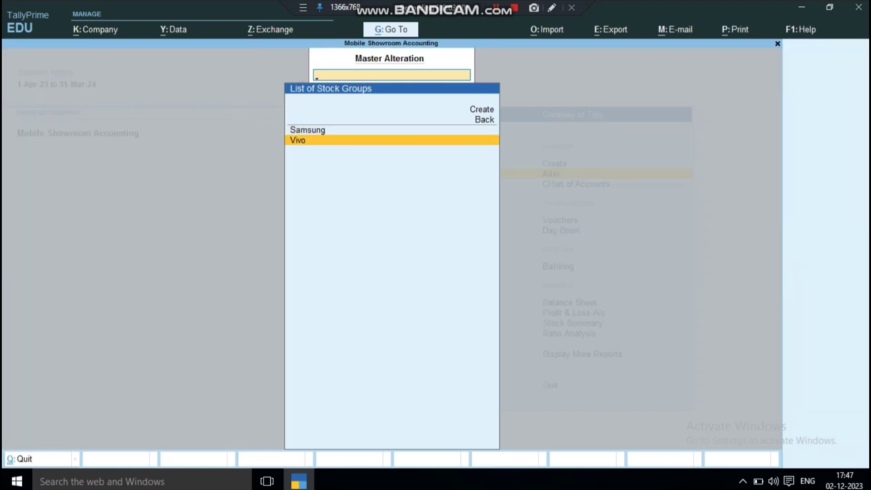
key("Return")
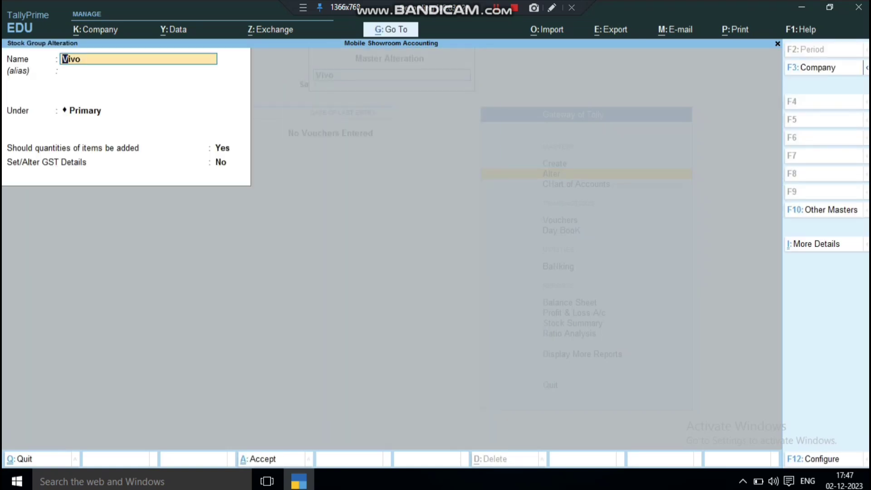
key("Return")
key("Return")
key("Return")
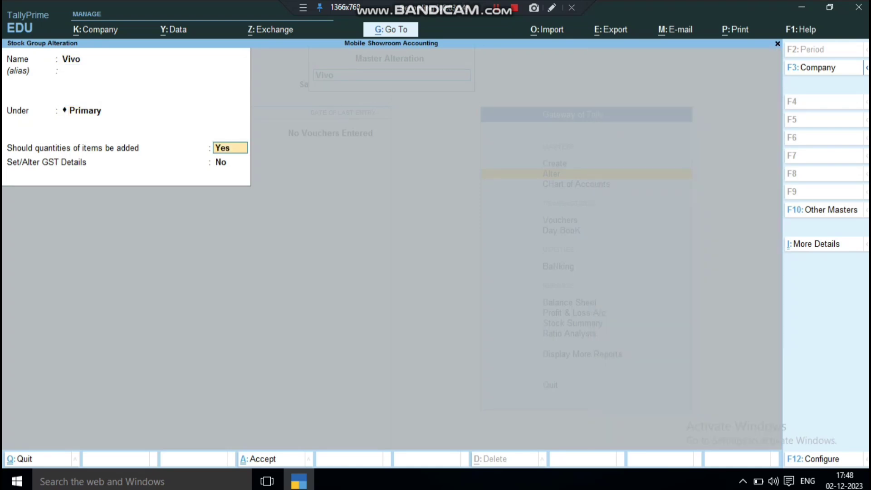
key("Return")
key("Return")
key("Return")
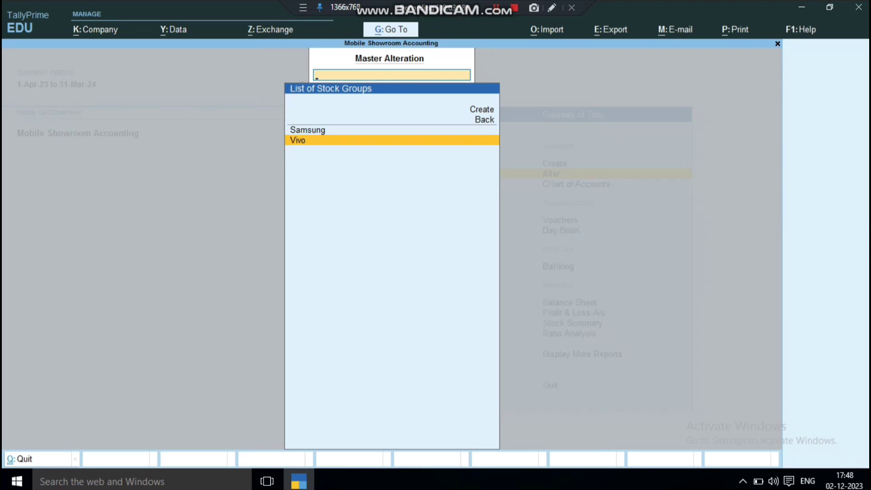
Step: Open the Samsung S21 stock item for alteration and go to its batch maintenance setting
key("Escape")
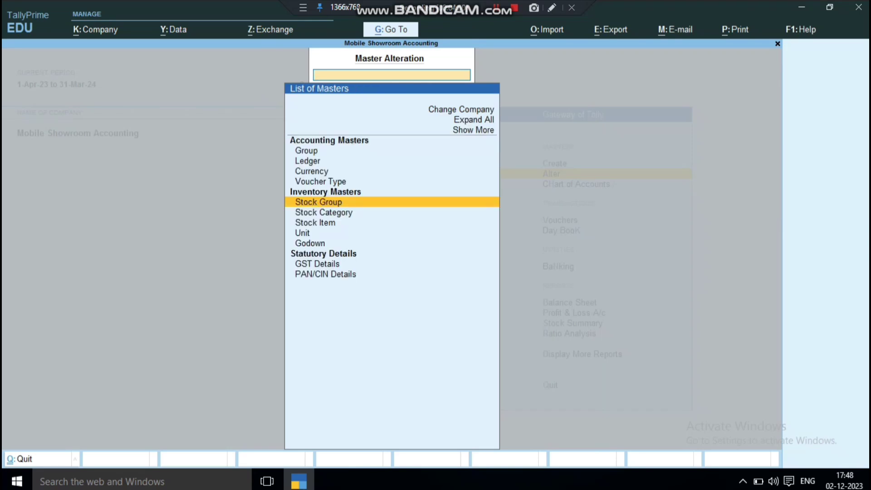
key("Down")
key("Down")
key("Return")
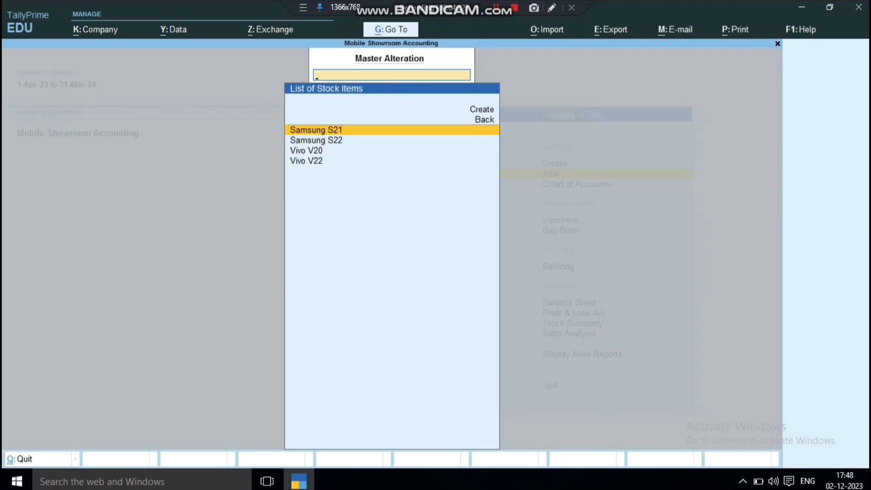
key("Return")
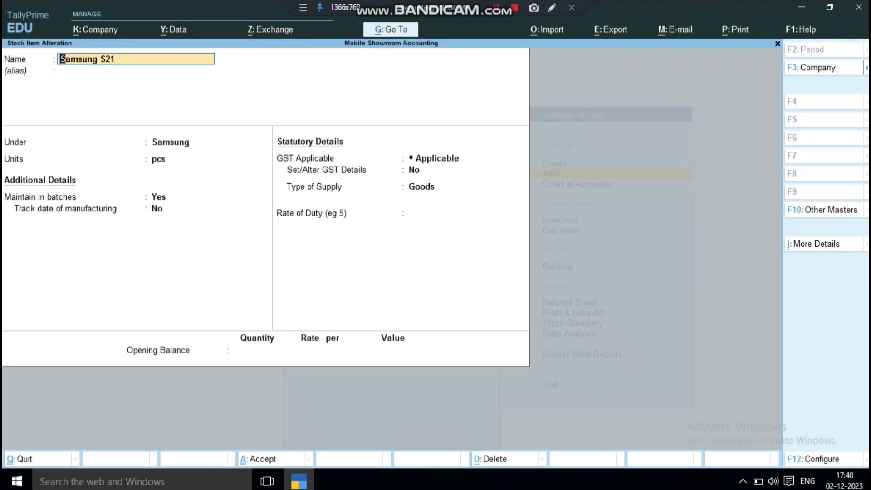
key("Return")
key("Return")
key("Return")
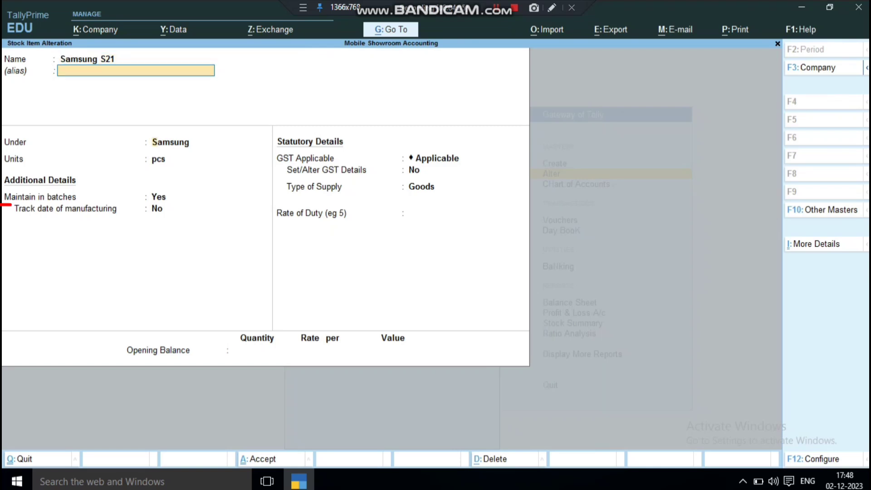
key("Return")
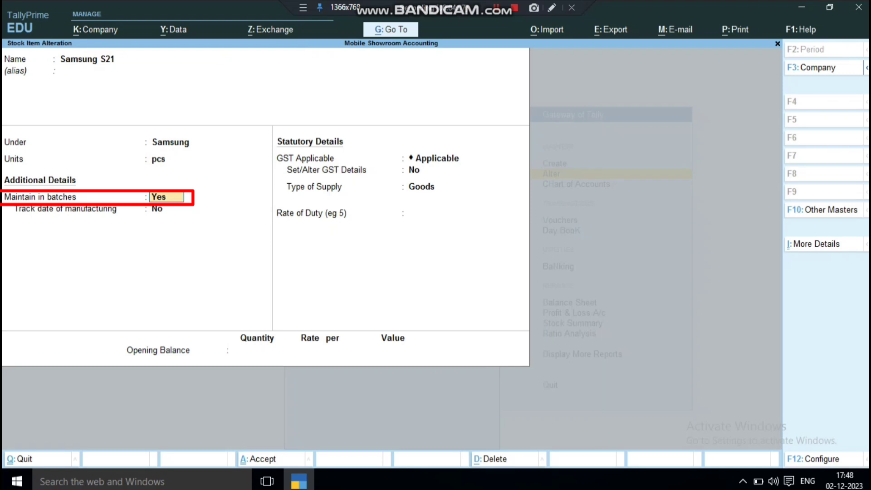
type("n")
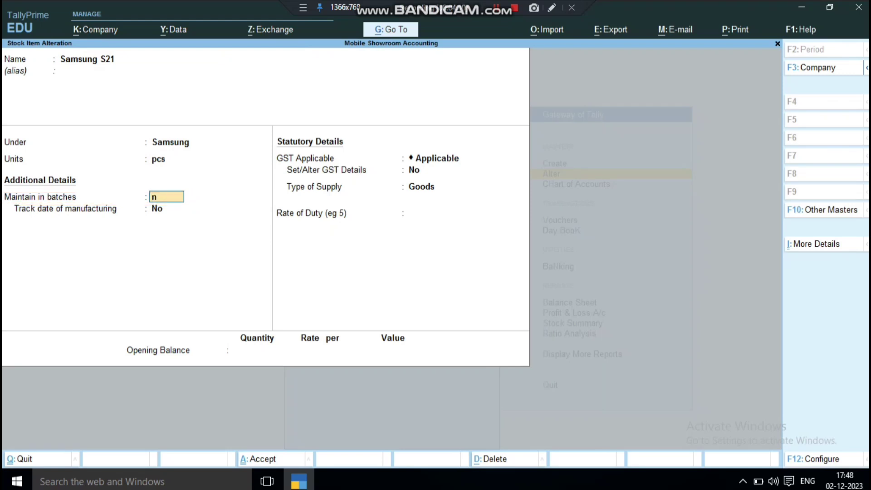
key("Return")
key("BackSpace")
type("y")
key("Return")
key("BackSpace")
key("BackSpace")
key("BackSpace")
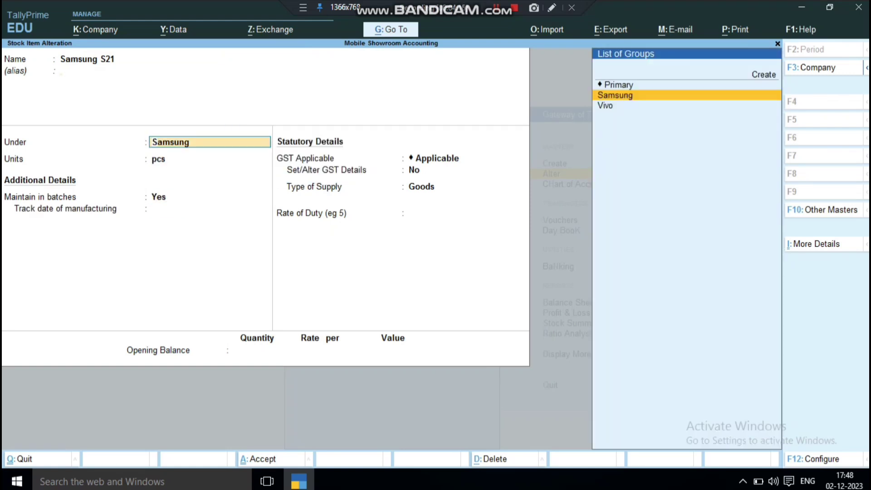
key("BackSpace")
key("BackSpace")
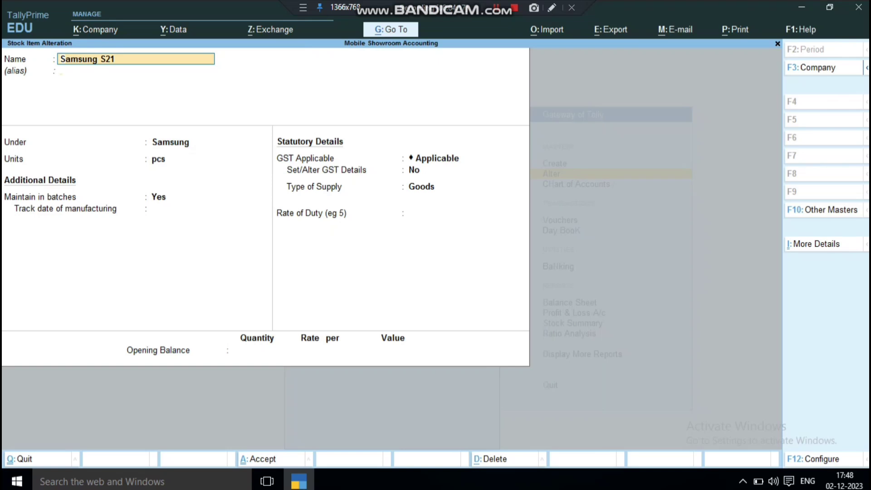
Step: Confirm Samsung S21 under group Samsung in pcs, maintained in batches, with Track date of manufacturing set to No
key("Return")
key("Return")
key("Return")
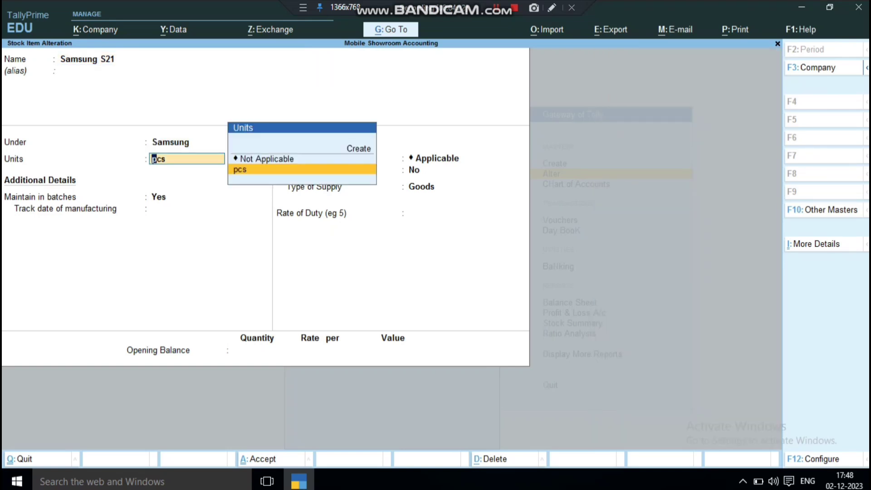
key("Return")
key("Return")
key("Return")
key("Return")
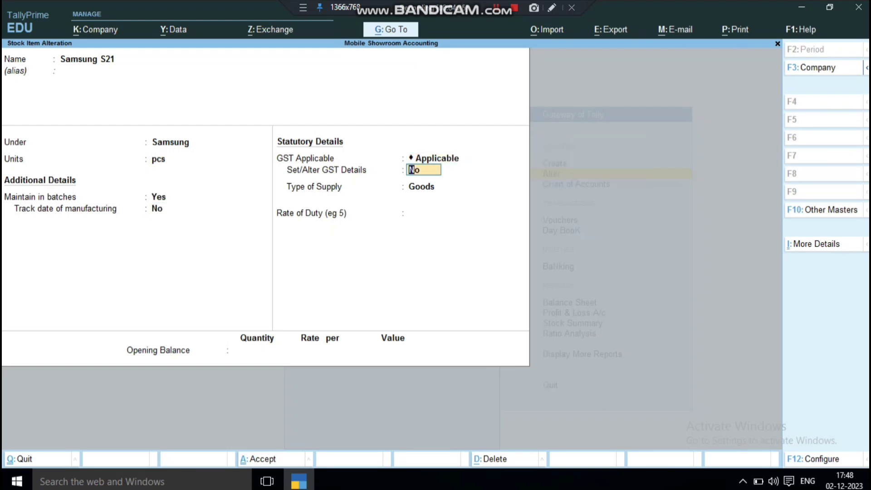
Step: Set Set/Alter GST Details to Yes for Samsung S21 and open its GST details with the description left blank
key("y")
key("Return")
key("Return")
key("Return")
key("BackSpace")
key("BackSpace")
key("BackSpace")
key("Return")
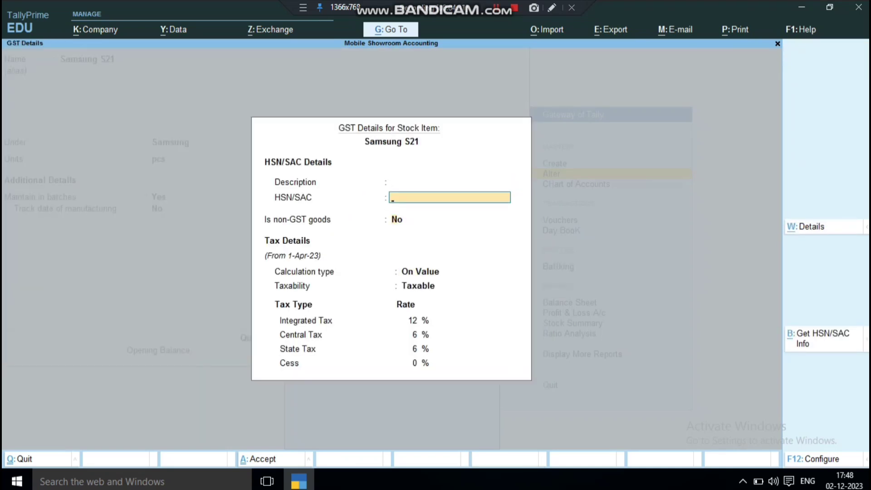
Step: Confirm Samsung S21's GST details as On Value, Taxable, with 12% integrated, 6% central and 6% state tax, and accept the stock item
key("Return")
key("Return")
key("Return")
key("Return")
key("Return")
key("Return")
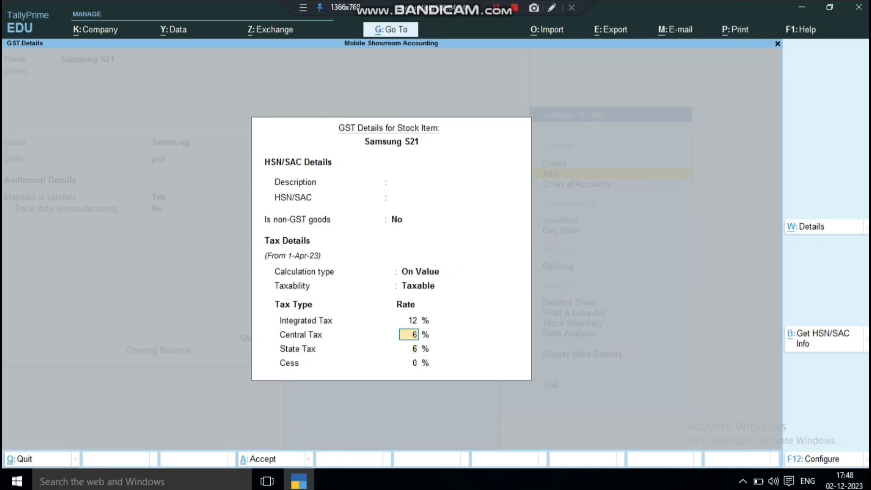
key("Return")
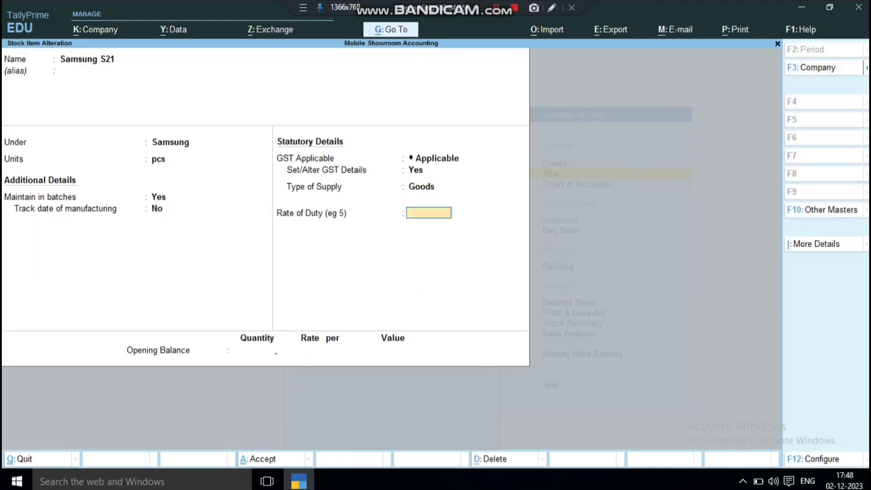
key("Return")
key("Return")
key("Return")
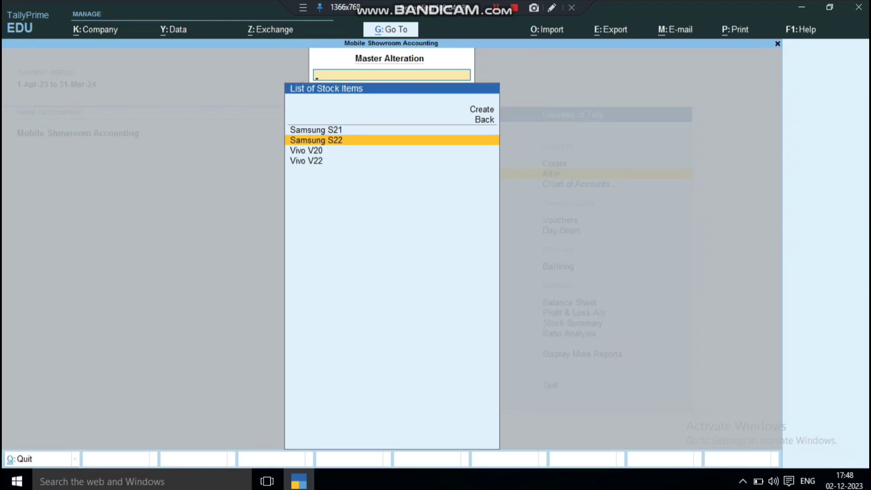
Step: Alter the Samsung S22 stock item, setting Maintain in batches to Yes and Track date of manufacturing to No
key("Return")
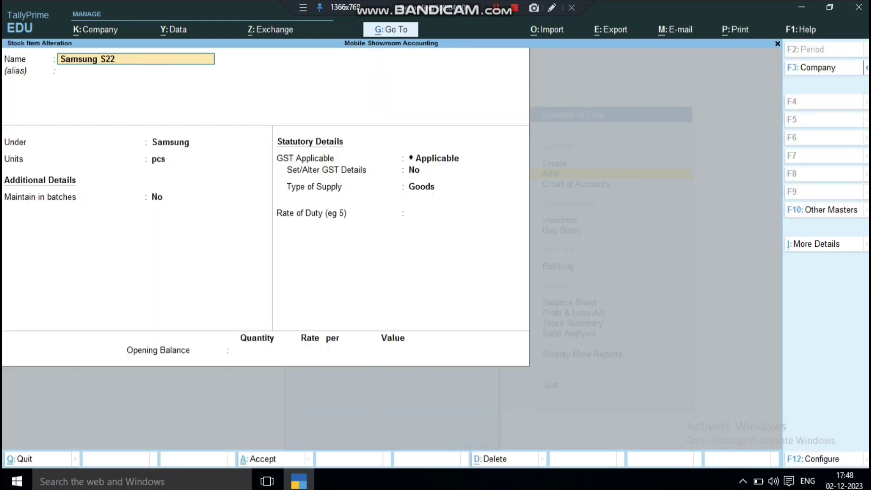
key("Return")
key("Return")
key("Return")
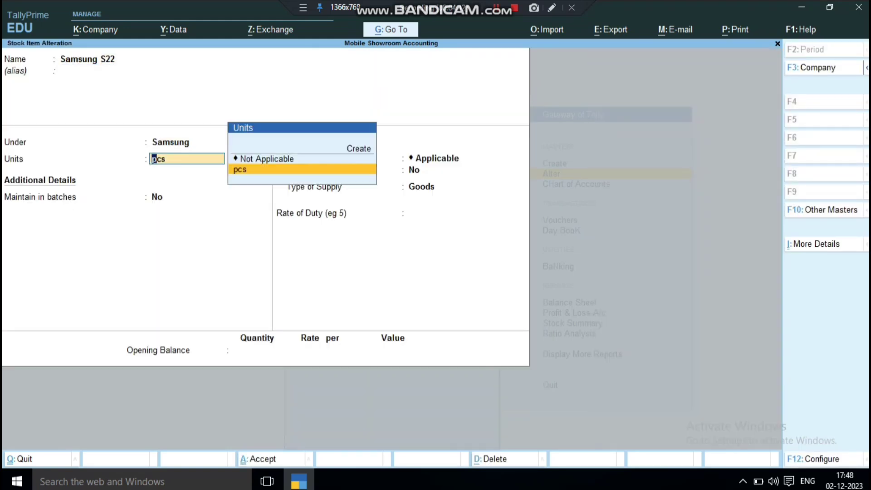
key("Return")
type("y")
key("Return")
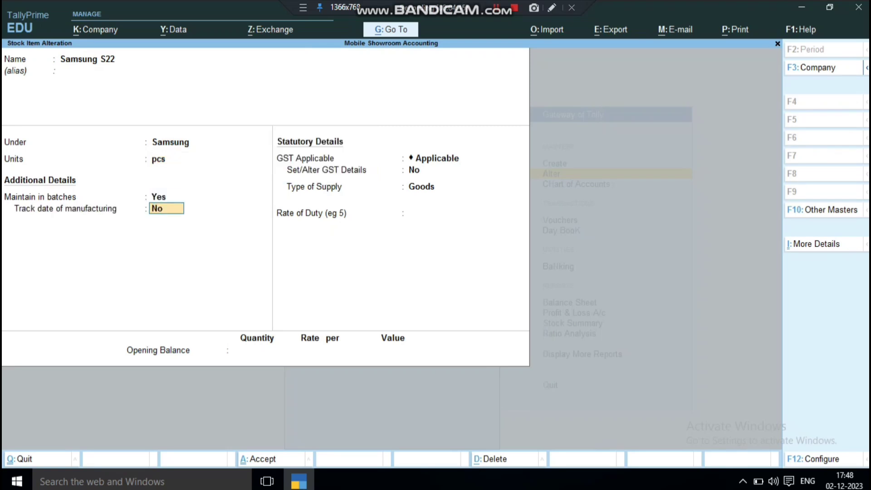
key("Return")
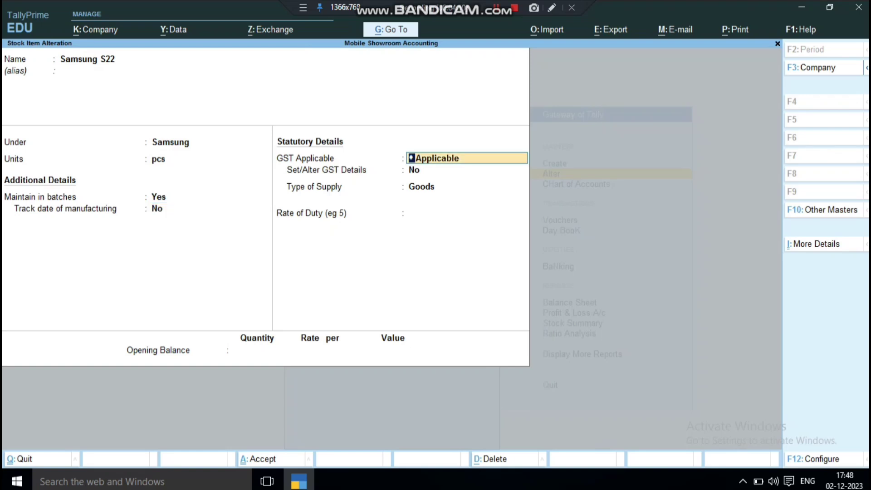
Step: Set Set/Alter GST Details to Yes for Samsung S22, leaving the HSN/SAC fields blank and Is non-GST goods at No
key("Return")
type("y")
key("Return")
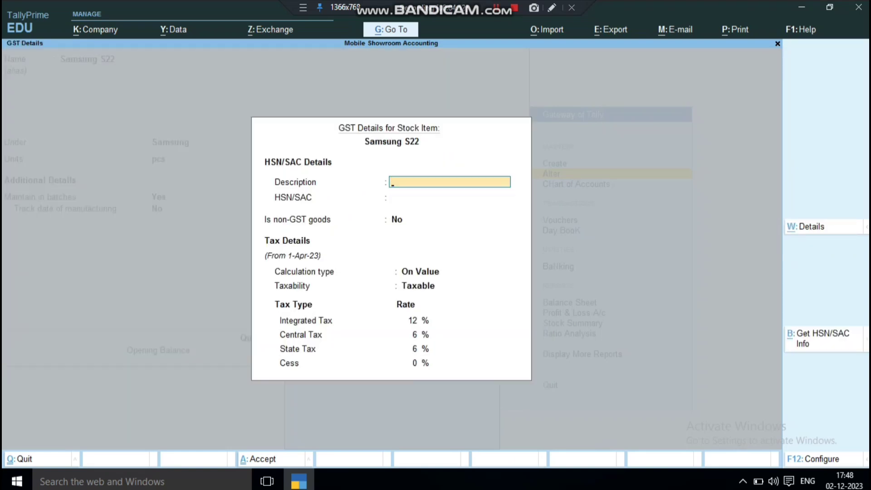
key("Return")
key("Return")
key("Return")
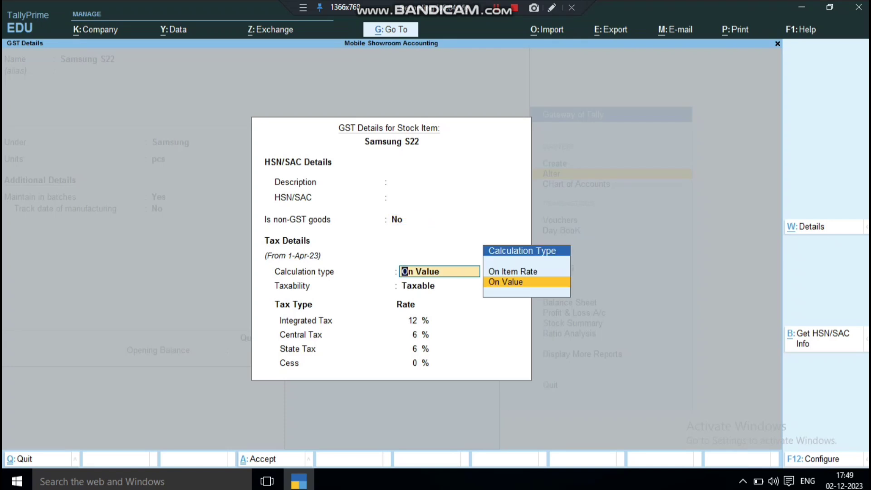
Step: Confirm Samsung S22's tax details as On Value, Taxable, with 12% integrated, 6% central and 6% state tax, and accept the stock item
key("Return")
key("Return")
key("Return")
key("Return")
key("Return")
key("Return")
key("Return")
key("Return")
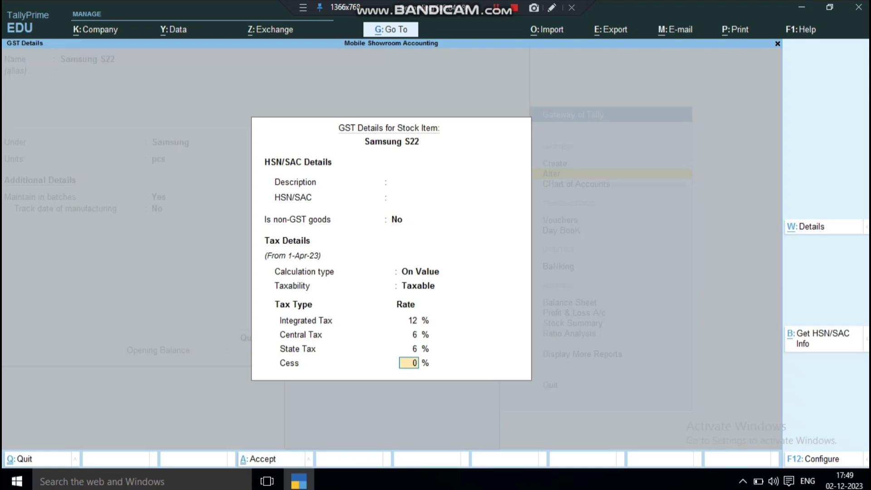
key("Return")
key("y")
Step: Alter the Vivo V20 stock item, setting Maintain in batches to Yes and Track date of manufacturing to No
key("Down")
key("Return")
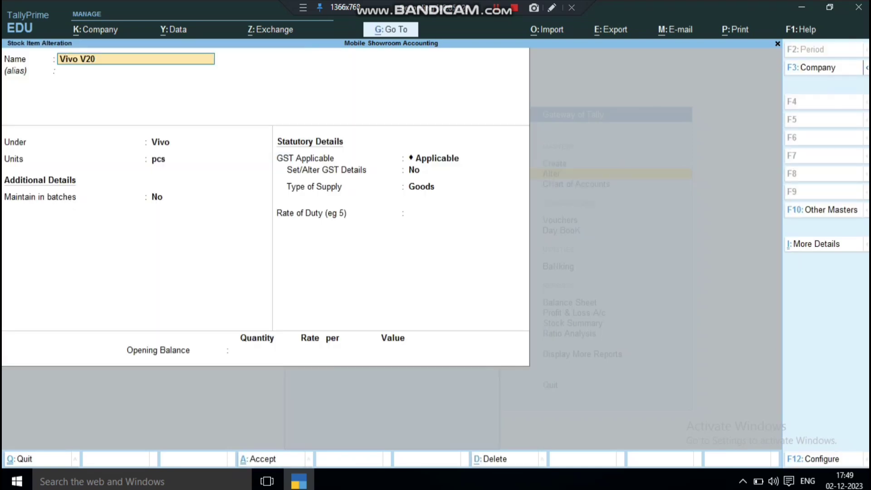
key("Return")
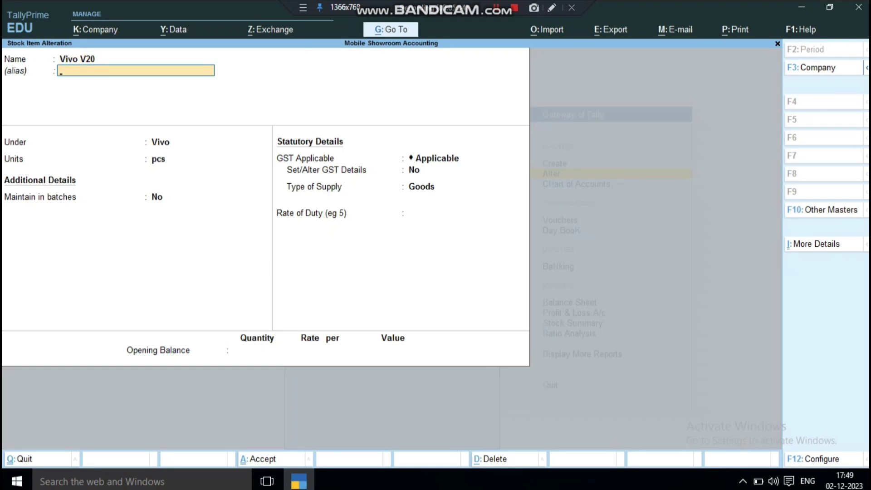
key("Return")
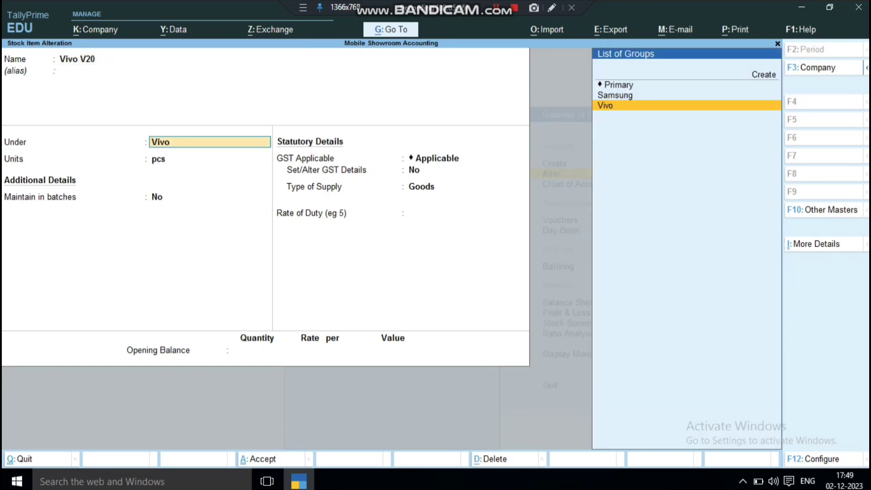
key("Return")
key("Return")
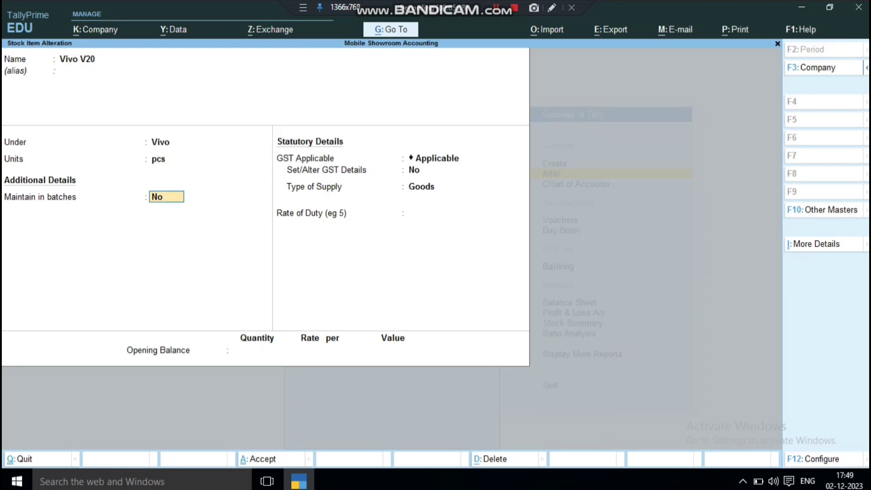
type("y")
key("Return")
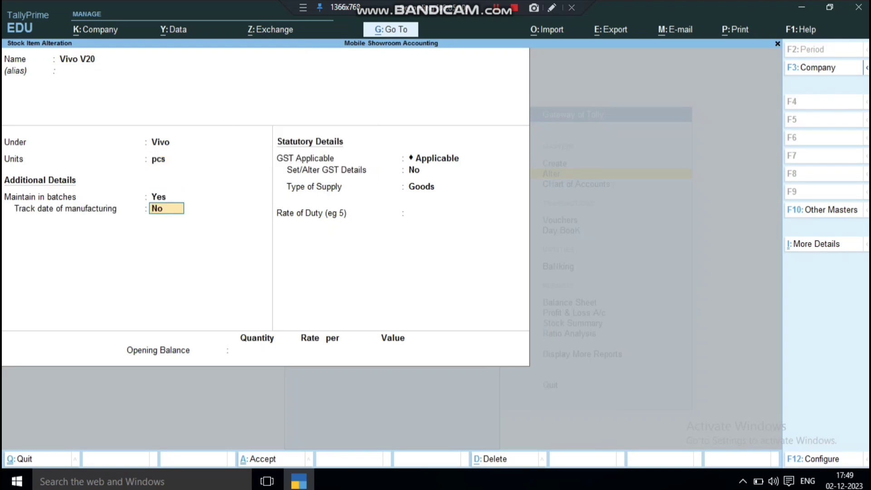
key("Return")
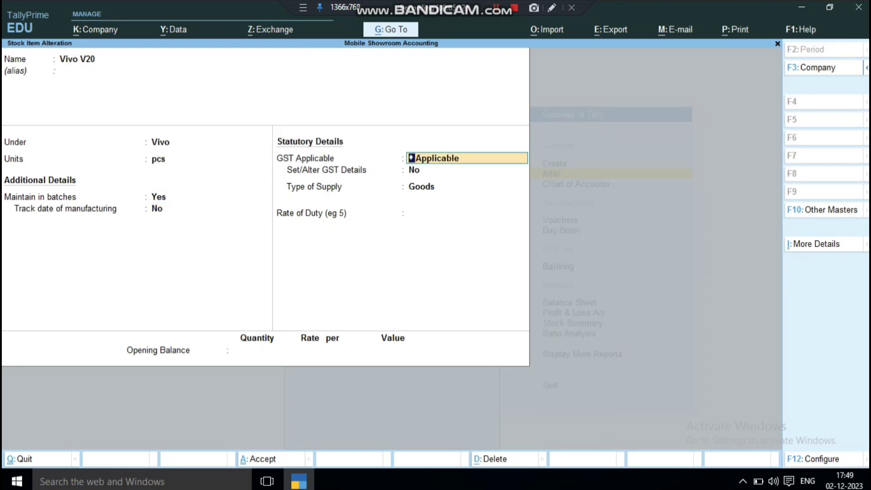
Step: Set Set/Alter GST Details to Yes for Vivo V20, leaving the HSN/SAC fields blank and Is non-GST goods at No
key("Return")
type("y")
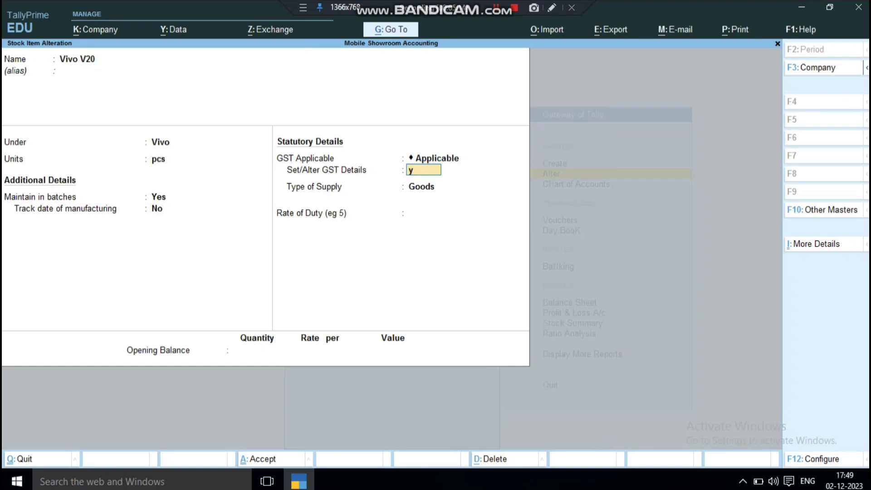
key("Return")
key("Return")
key("Return")
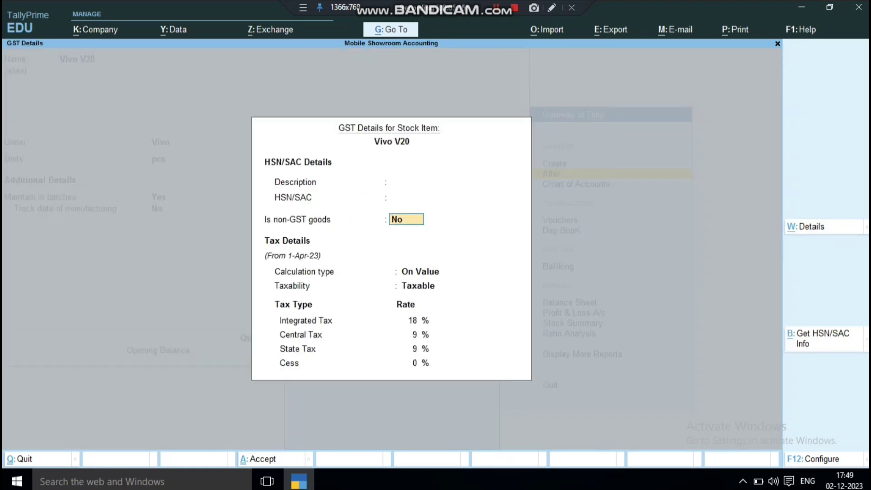
key("Return")
Step: Confirm Vivo V20's tax details as On Value, Taxable, with 18% integrated, 9% central and 9% state tax, and accept the stock item
key("Return")
key("Return")
key("Return")
key("Return")
key("Return")
key("Return")
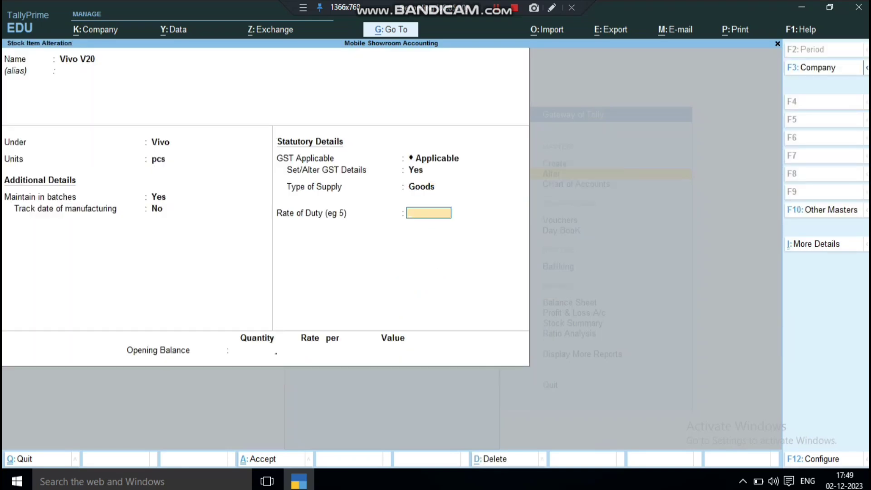
key("Return")
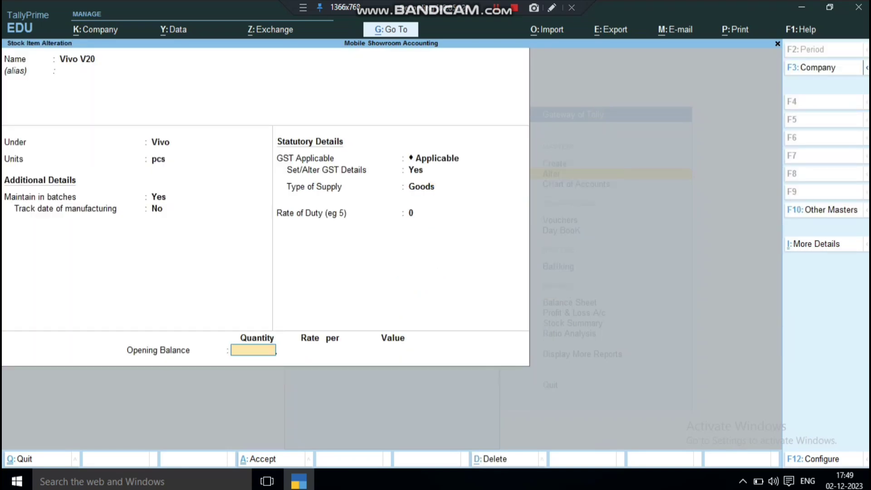
key("Return")
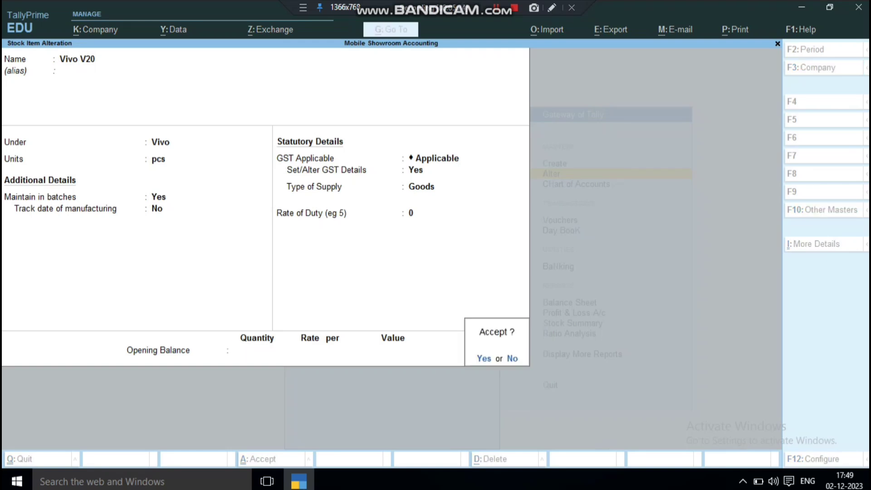
key("Return")
Step: Alter the Vivo V22 stock item, setting Maintain in batches to Yes and Track date of manufacturing to No
key("Down")
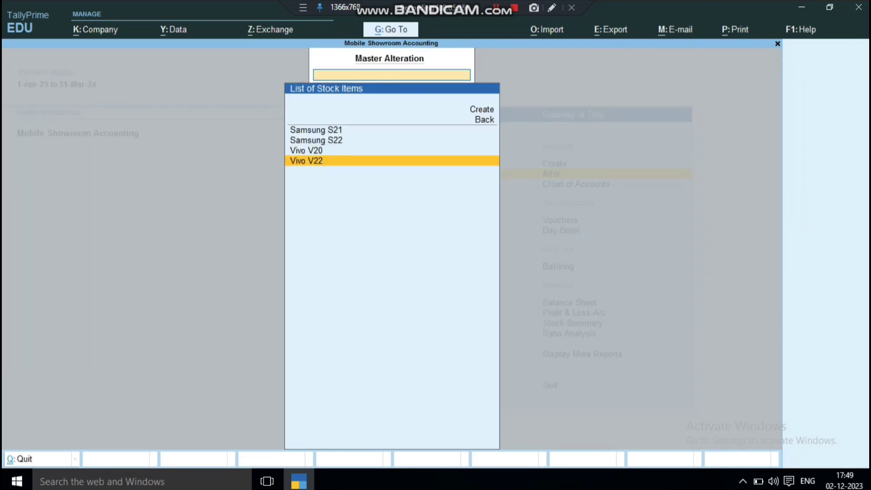
key("Return")
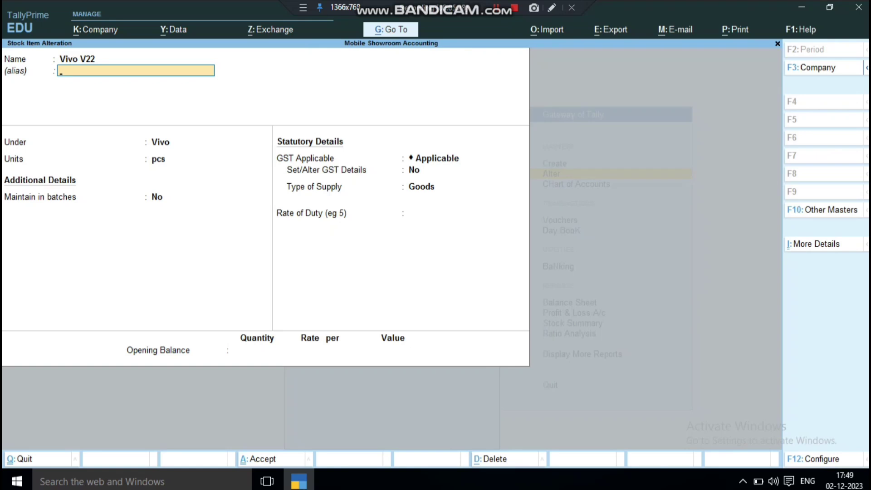
key("Return")
key("Return")
key("Return")
key("Return")
key("Return")
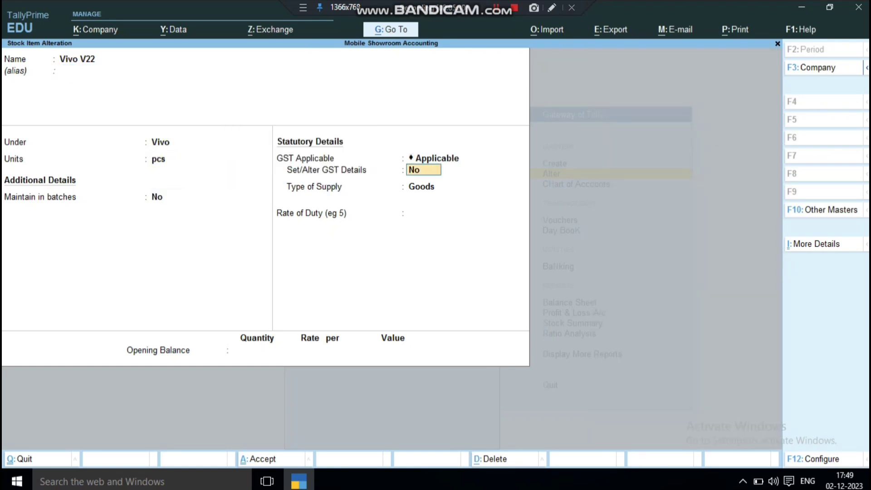
key("Return")
key("Return")
key("Return")
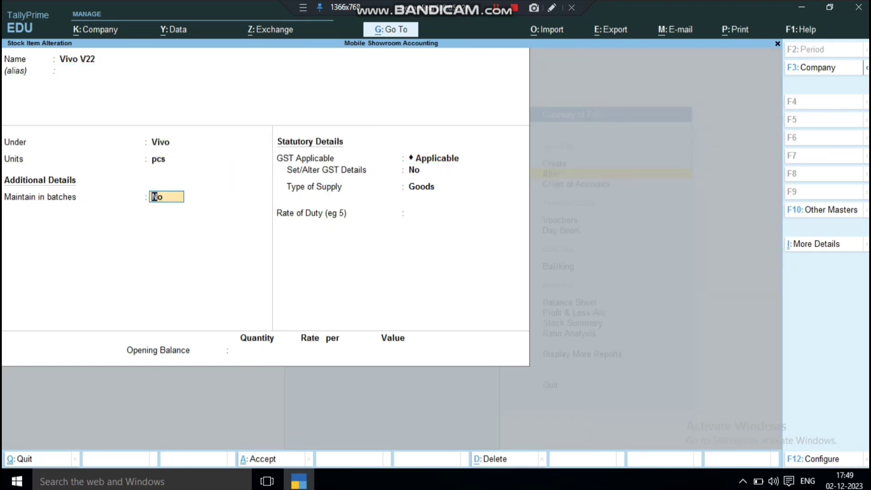
key("y")
key("Return")
Step: Set Set/Alter GST Details to Yes for Vivo V22, confirm its prefilled GST details, and accept the stock item
key("y")
key("Return")
key("Return")
key("Return")
key("Return")
key("Return")
key("Return")
key("Return")
key("Return")
key("Return")
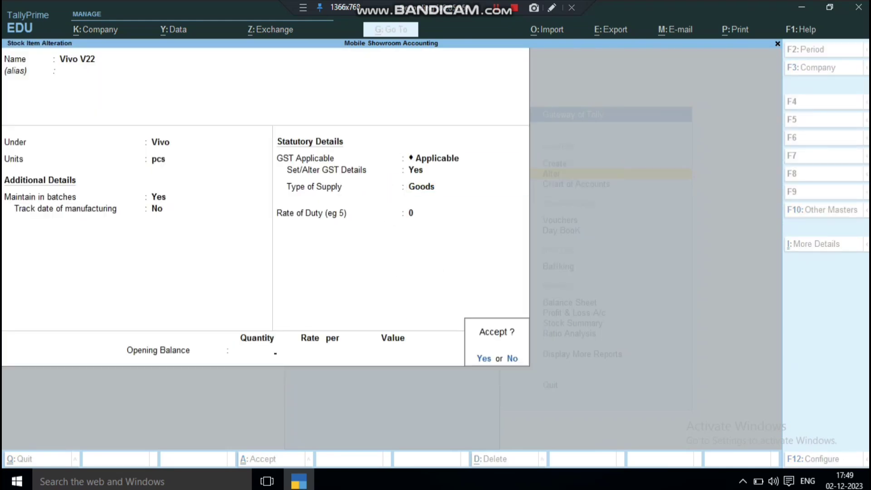
key("y")
Step: Leave master alteration and open a new Purchase voucher
key("Escape")
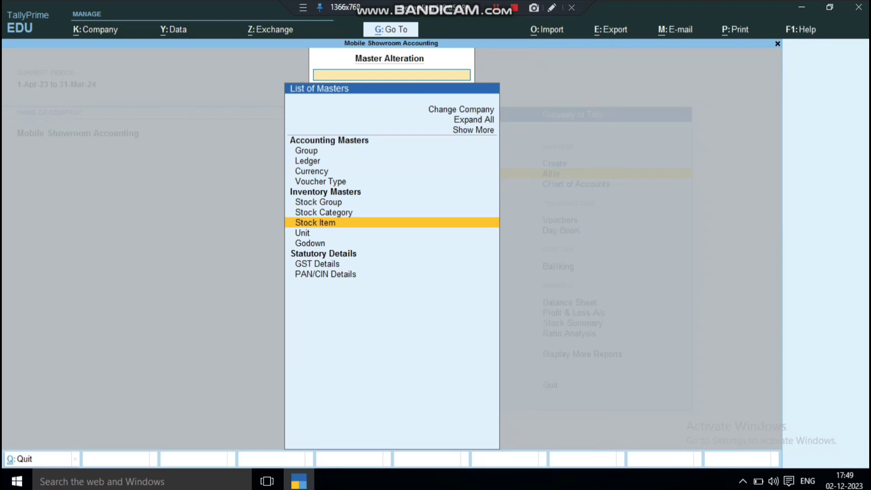
key("Escape")
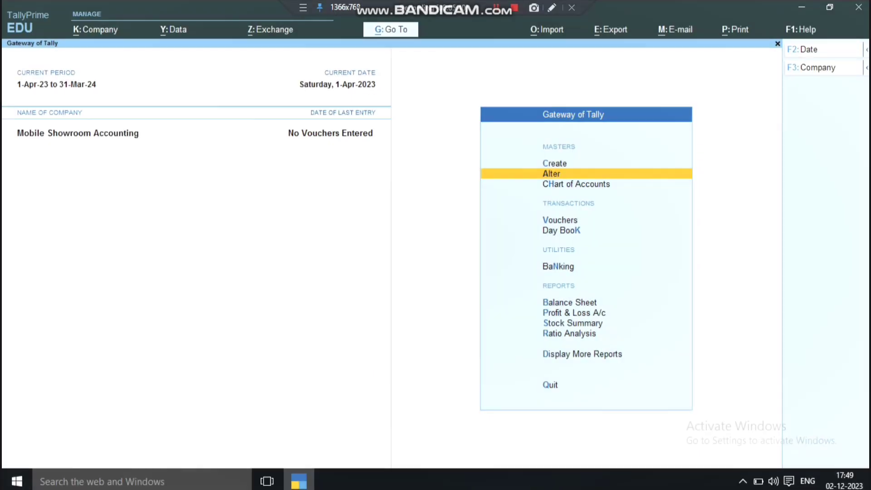
key("Escape")
key("n")
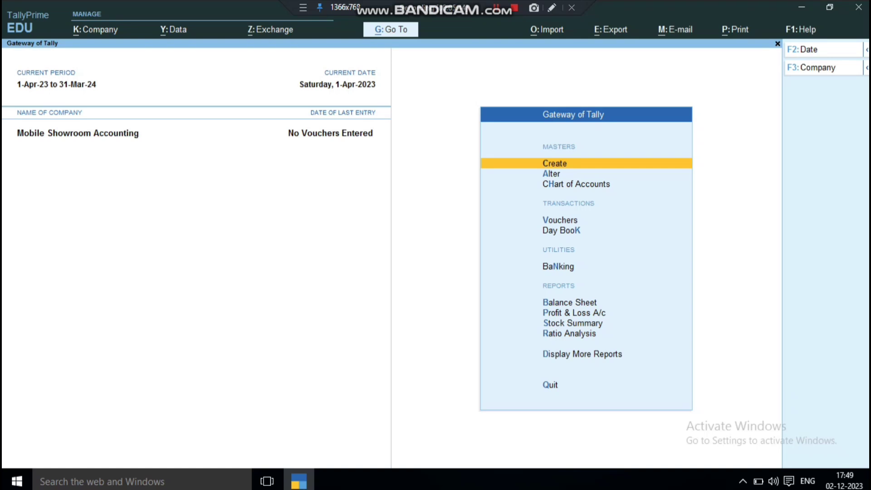
key("Down")
key("Down")
key("Down")
key("Return")
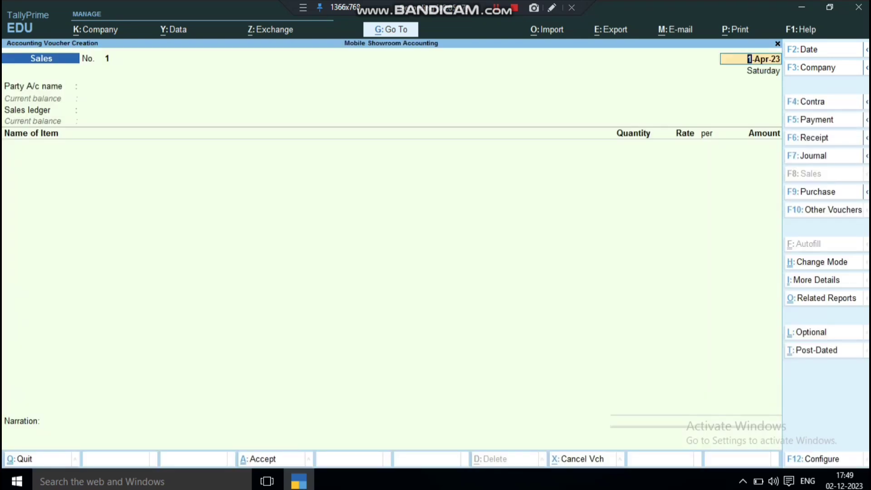
key("F9")
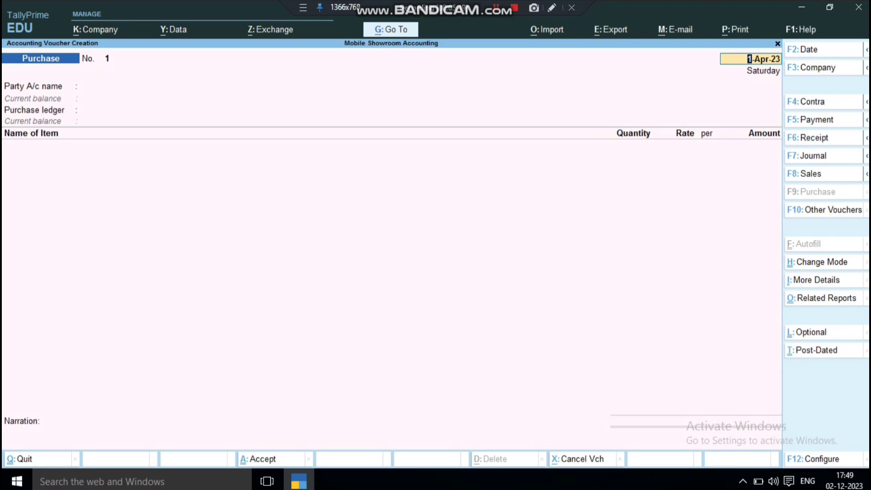
Step: Keep the purchase voucher date at 1-Apr-23 and choose the interstate creditor ledger as the party account
key("Return")
key("Down")
key("Down")
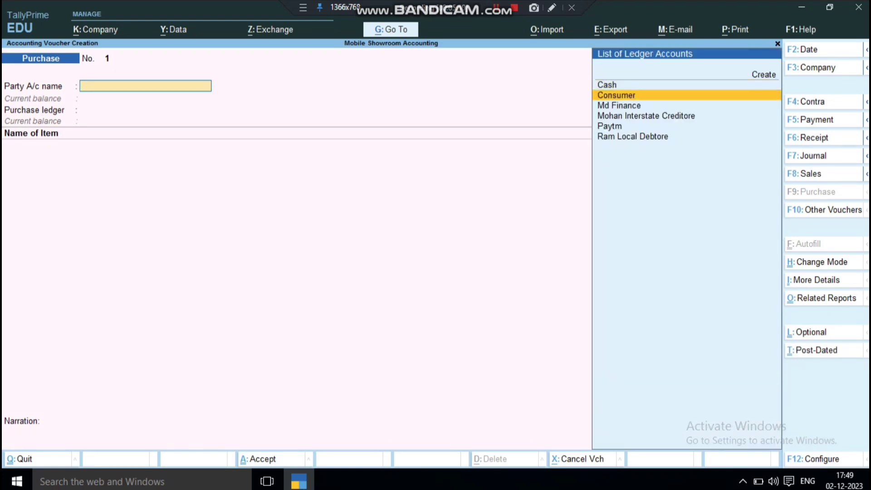
key("Down")
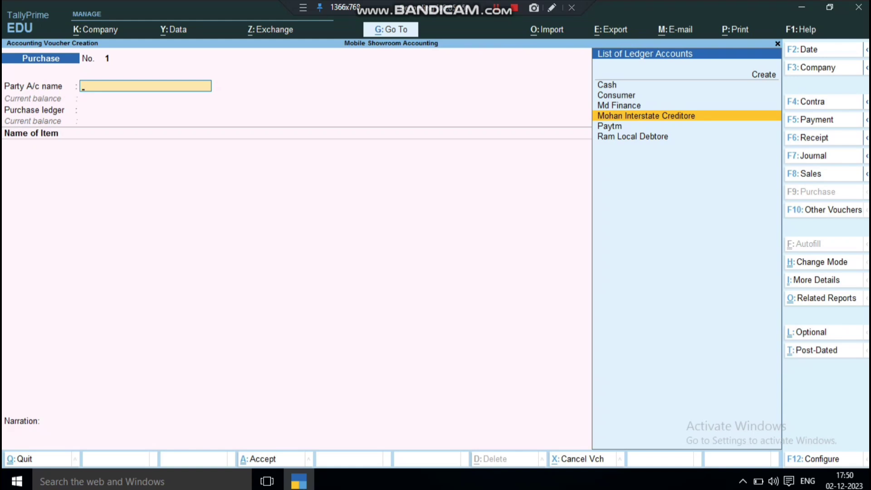
key("Return")
Step: Leave the purchase's receipt details blank, confirm the party details, and select Purchase A/c as the purchase ledger
key("Return")
key("Return")
key("Return")
key("Return")
key("Return")
key("Return")
key("Return")
key("Return")
key("Return")
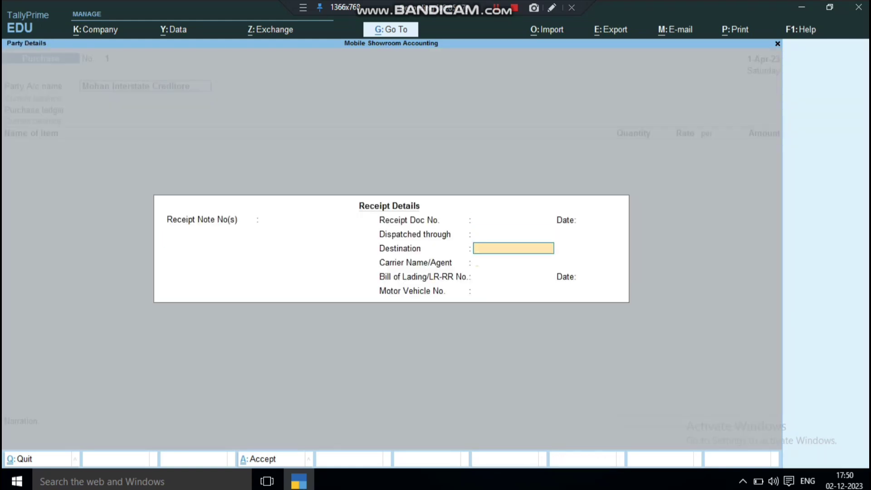
key("Return")
key("Return")
key("Return")
key("Return")
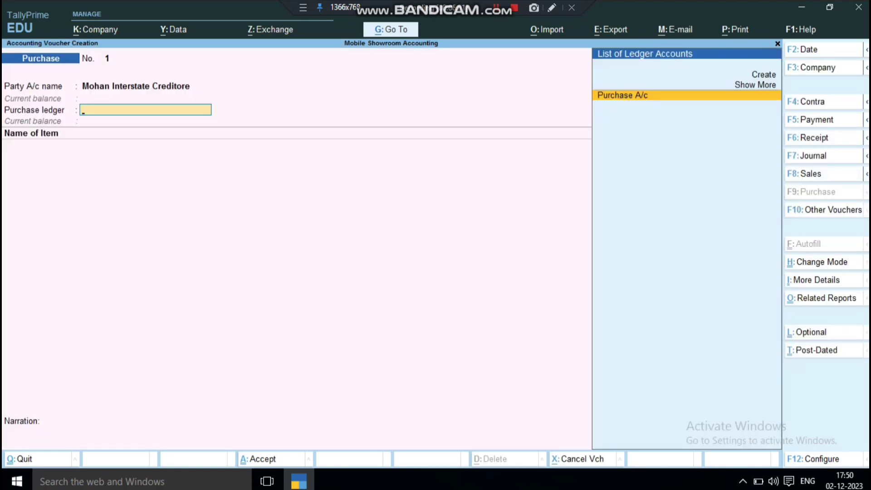
key("Return")
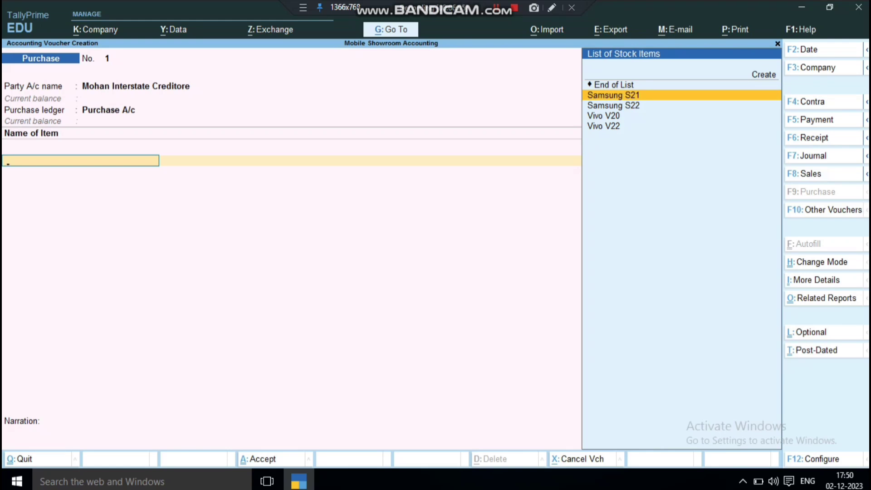
key("Return")
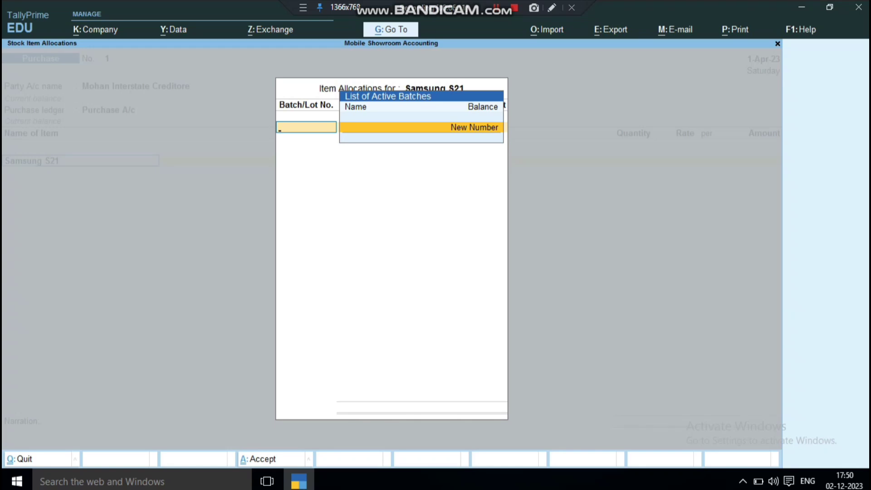
key("Return")
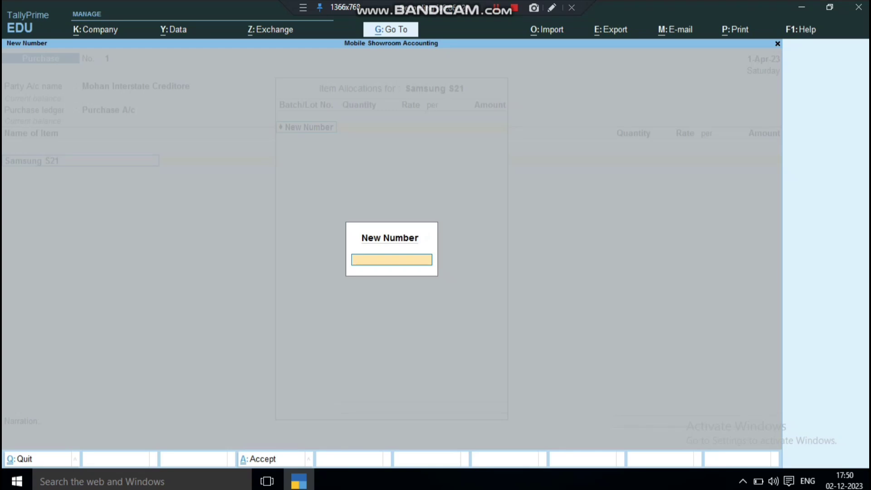
type("111111111111")
key("Return")
type("1")
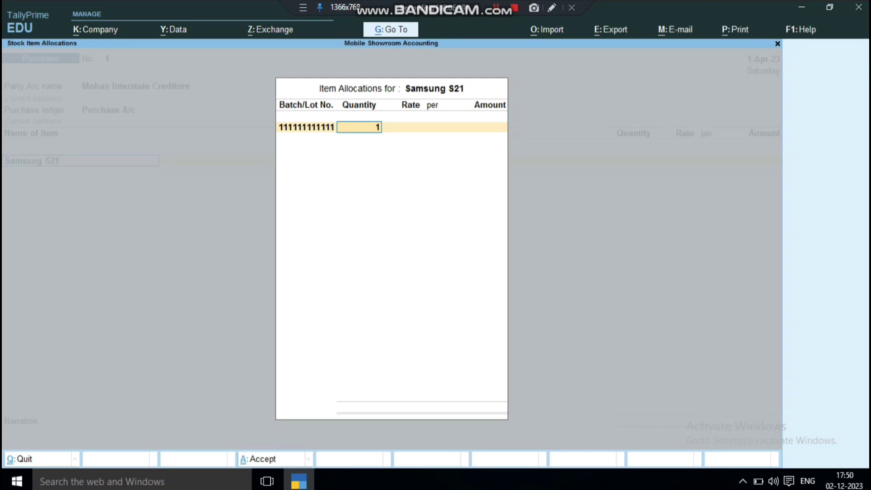
key("Return")
type("12000")
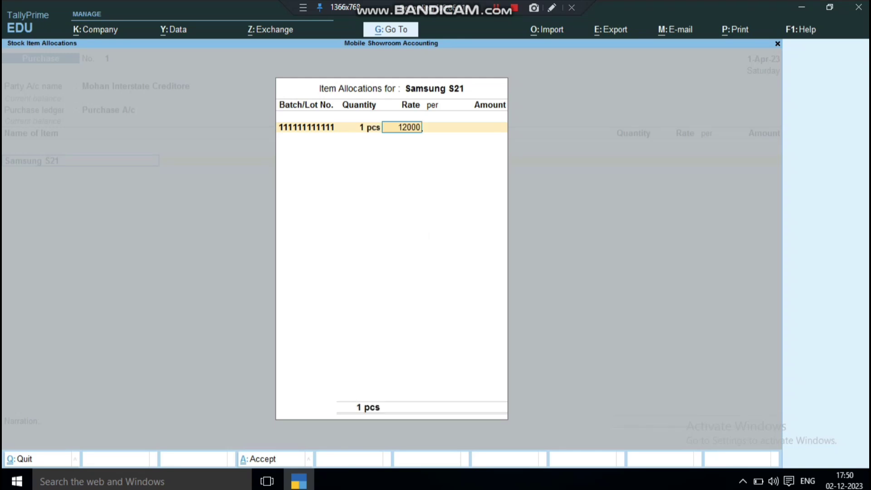
key("Return")
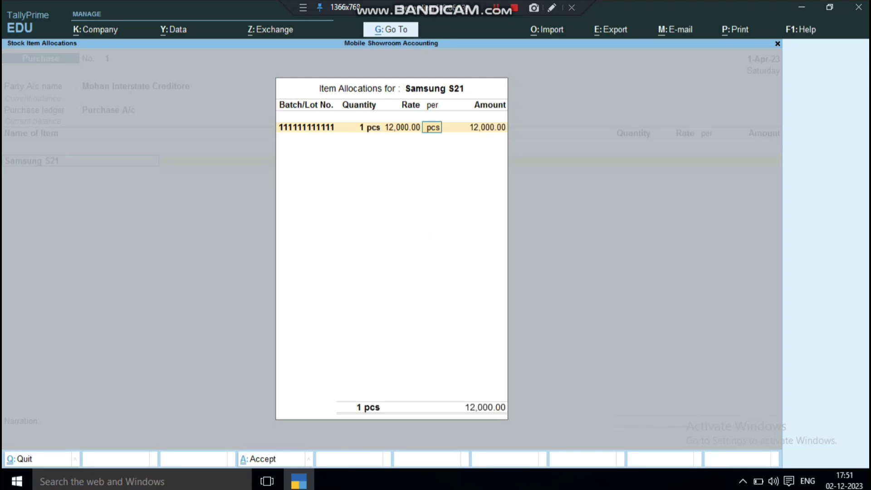
key("Return")
key("Return")
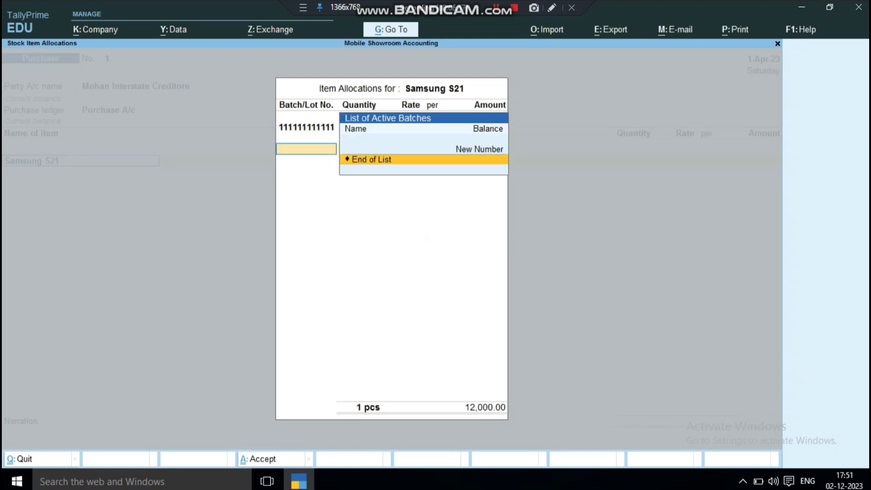
key("Up")
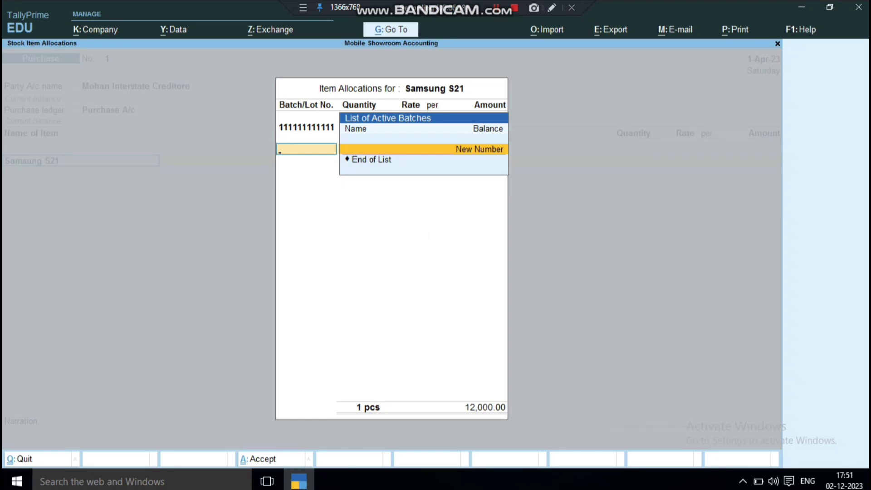
key("Return")
type("22222222222")
key("Return")
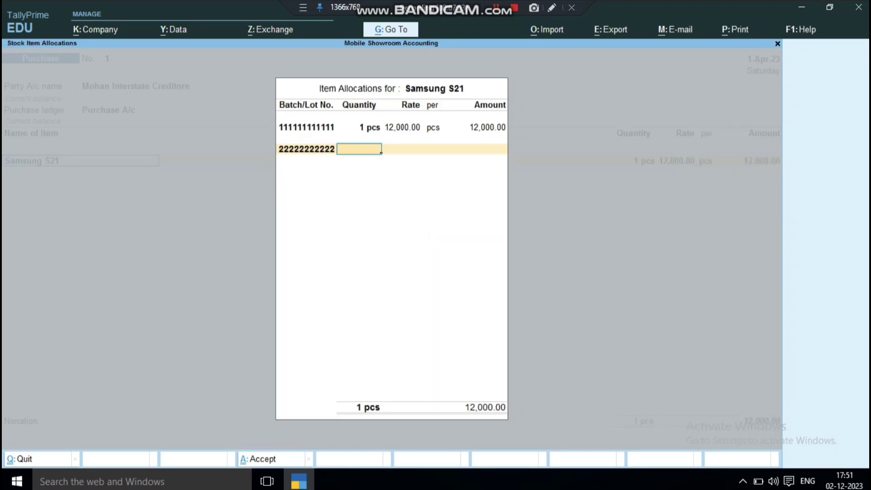
type("1")
key("Return")
key("Return")
key("BackSpace")
key("BackSpace")
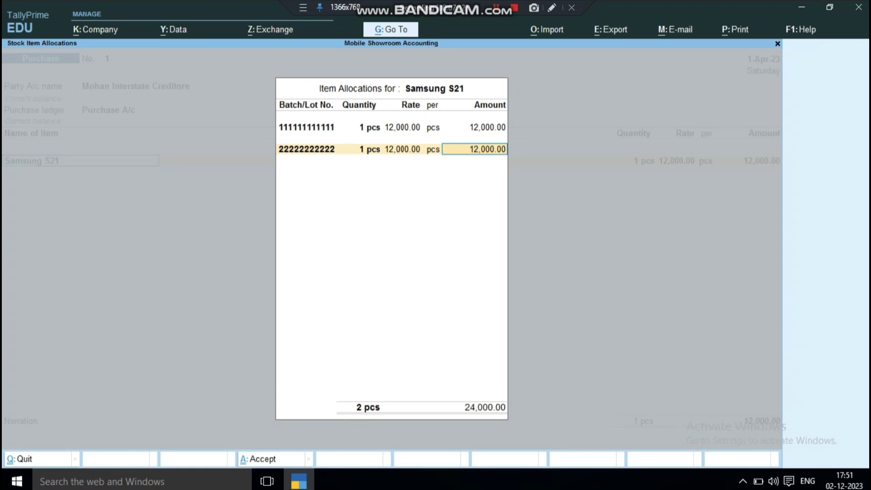
Step: Set the second Samsung S21 batch's amount to 14,000 and finish the item's batch allocations
type("14000")
key("BackSpace")
key("Return")
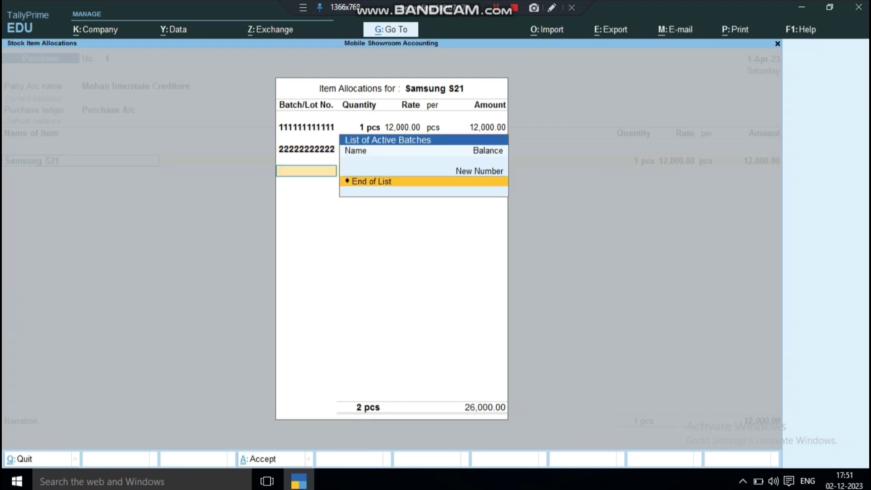
key("Return")
key("Return")
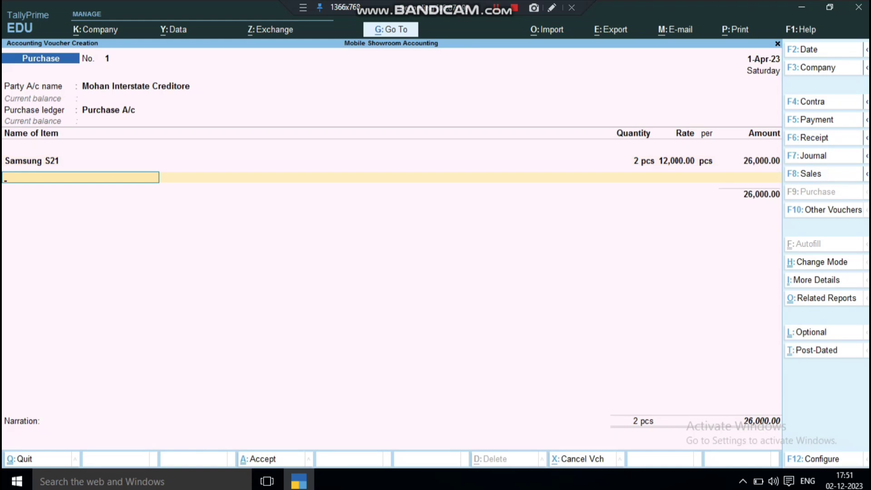
Step: Add Samsung S22 to the purchase voucher with new batch 333333333, quantity 1 pcs at a rate of 15,000
key("Down")
key("Down")
key("Down")
key("Down")
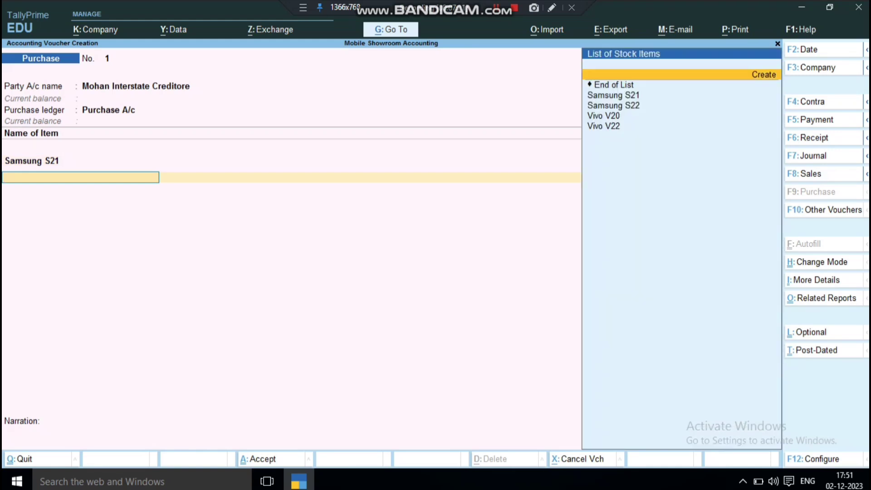
key("Return")
key("Return")
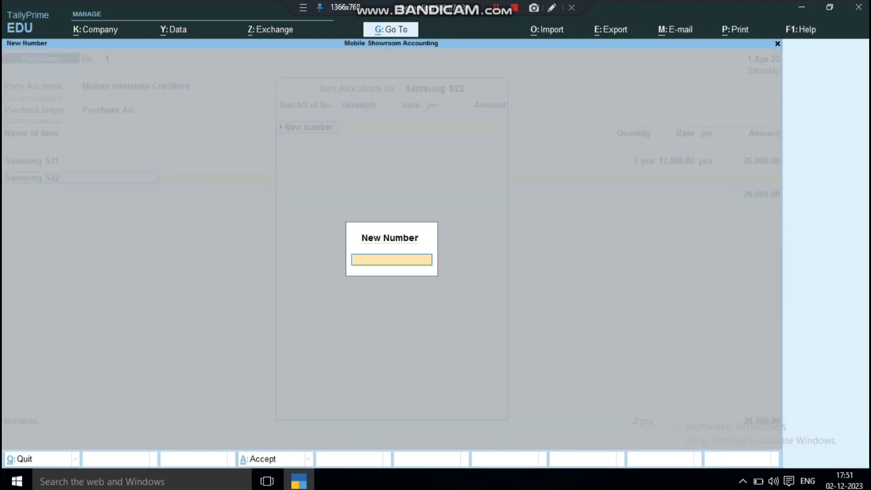
type("333333333")
key("Return")
type("1")
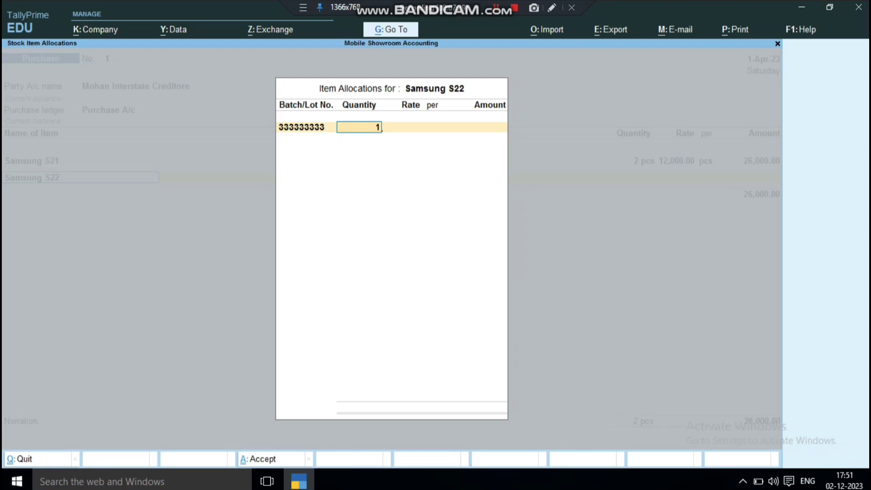
key("Return")
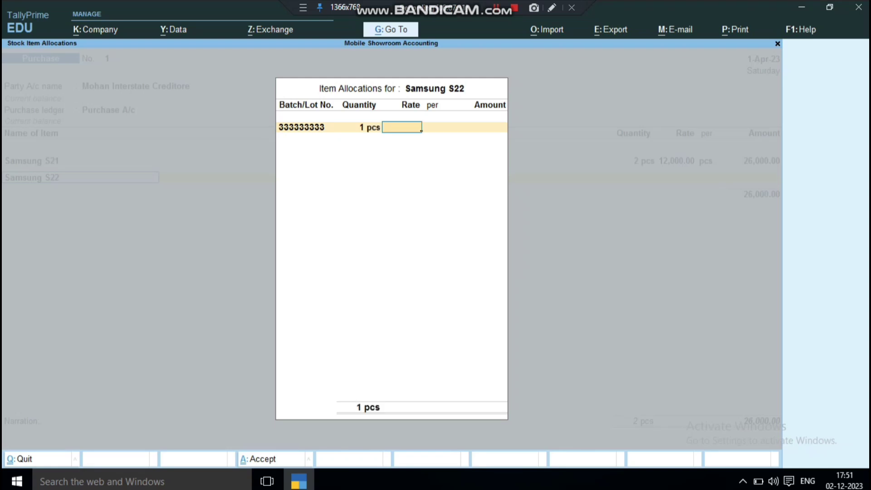
type("15000")
key("Return")
key("Return")
key("Return")
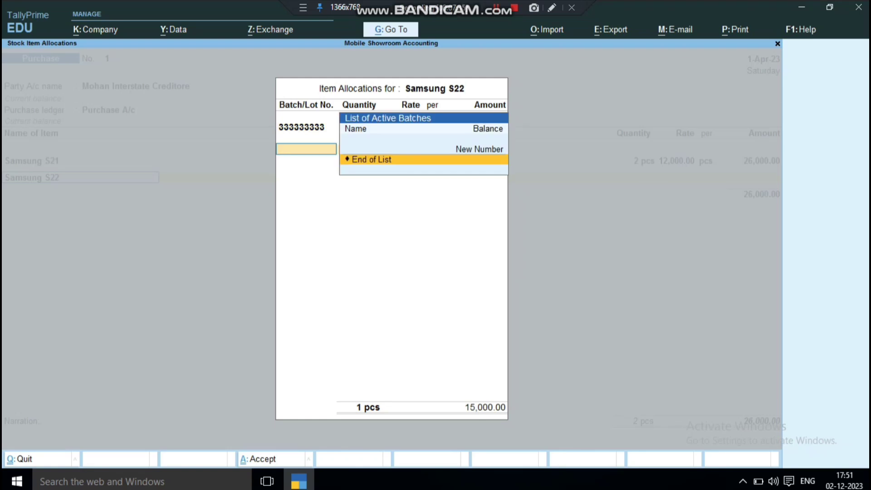
Step: Add a second Samsung S22 batch numbered 4444 with quantity 1 pcs at a rate of 15,000 and finish its allocations
key("Up")
key("Return")
type("4444")
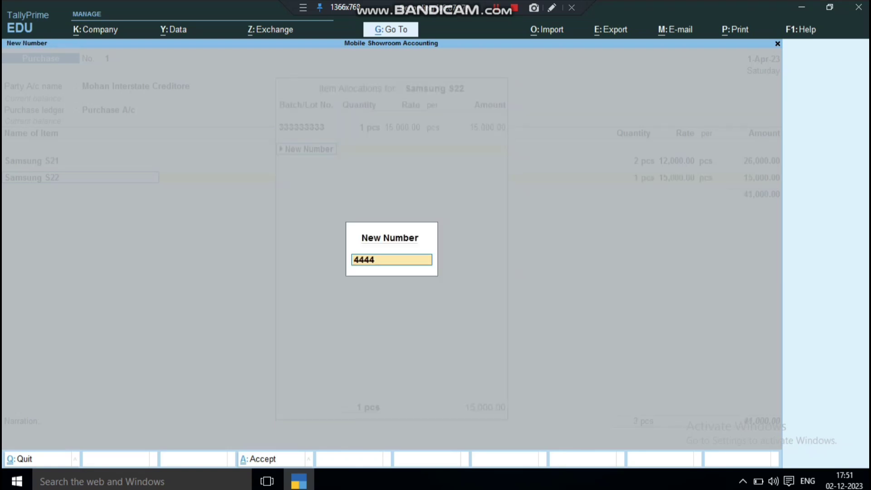
key("Return")
type("1")
key("Return")
key("Return")
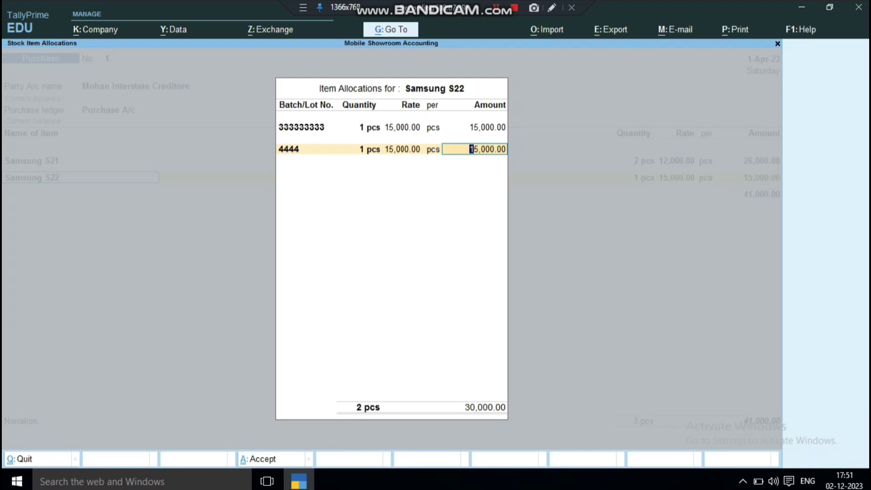
key("Return")
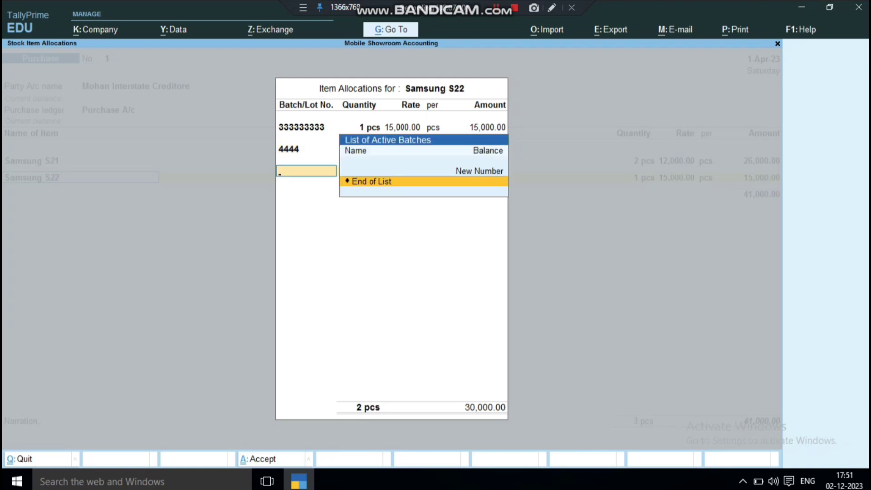
key("Return")
key("Return")
Step: Add Vivo V20 to the purchase voucher with new batch 5555, quantity 1 pcs at a rate of 17,000
key("Down")
key("Down")
key("Down")
key("Down")
key("Down")
key("Up")
key("Return")
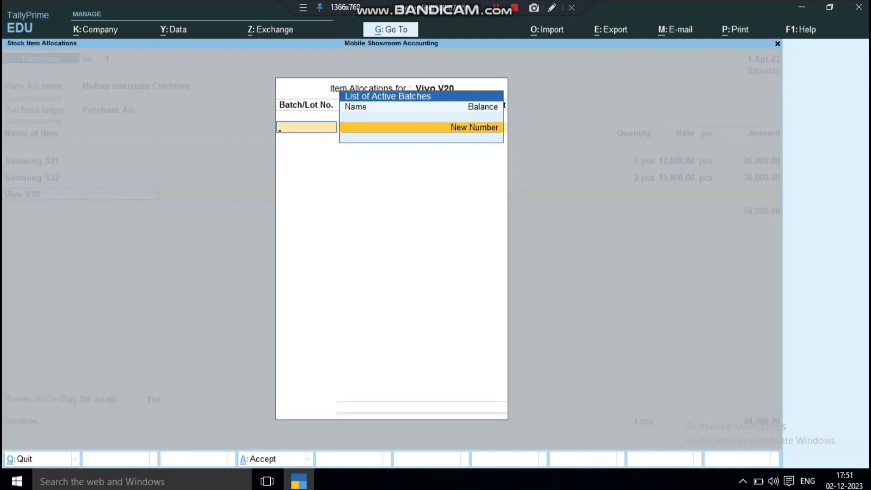
key("Return")
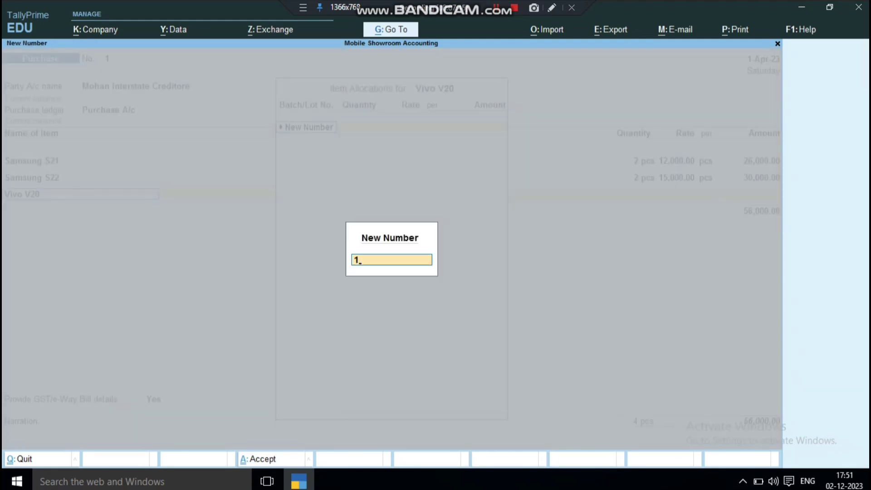
type("5555")
key("Return")
type("1")
key("Return")
type("17,000")
key("Return")
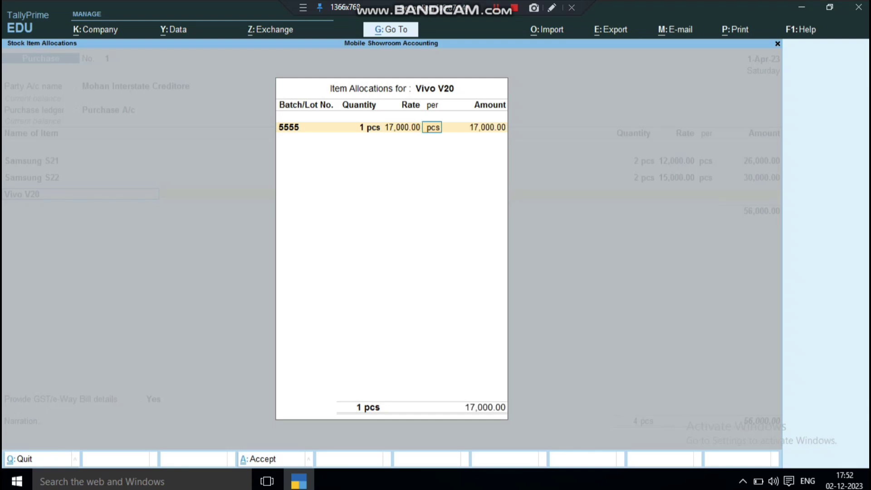
key("Return")
key("Return")
key("Return")
Step: Add Vivo V22 to the purchase voucher with new batch 6666, quantity 1 pcs at a rate of 15,000
key("Down")
key("Down")
key("Down")
key("Down")
key("Return")
key("Return")
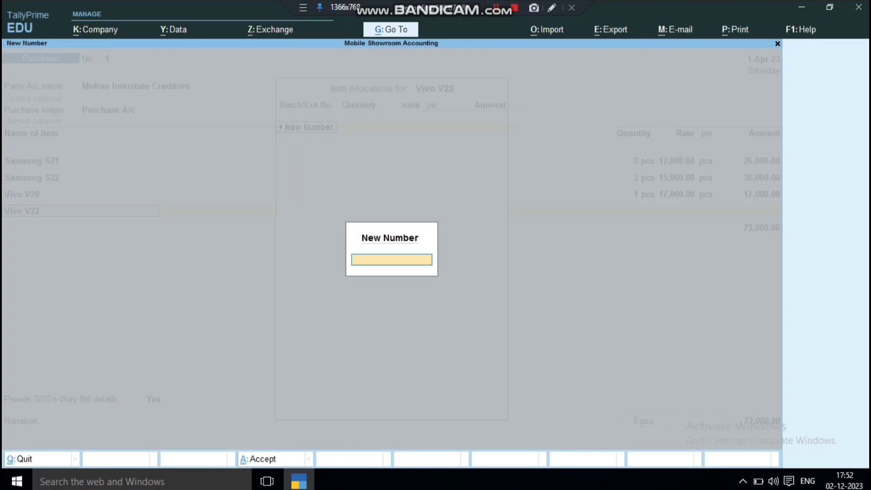
type("6666")
key("Return")
type("1")
key("Return")
type("15000")
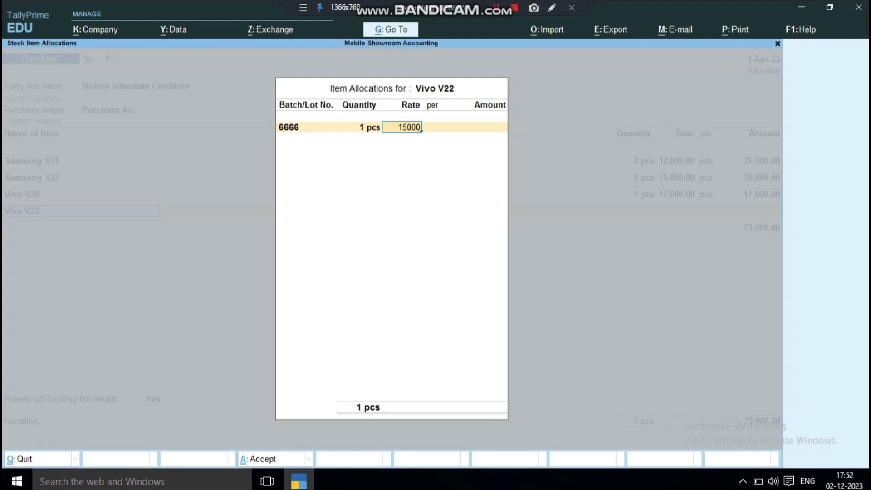
key("Return")
key("Return")
key("Return")
key("Return")
Step: End the item list with the I Gst ledger at its calculated amount, save the purchase, and leave voucher entry
key("Return")
key("Down")
key("Down")
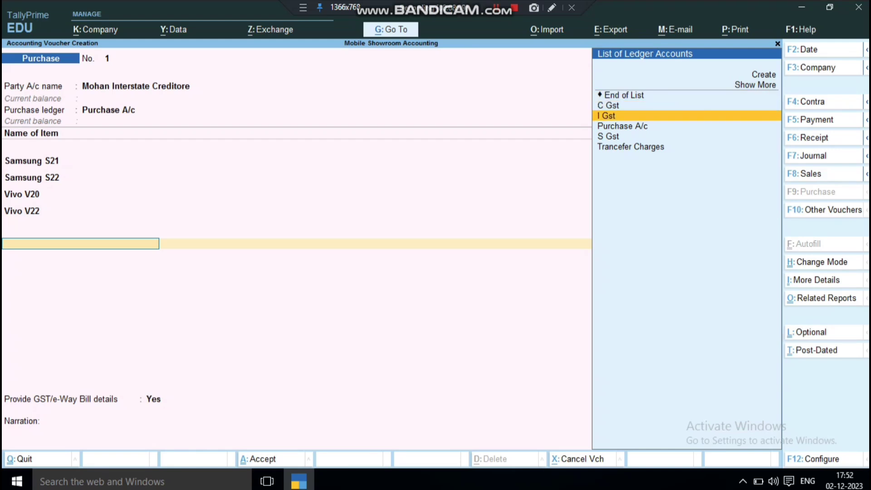
key("Return")
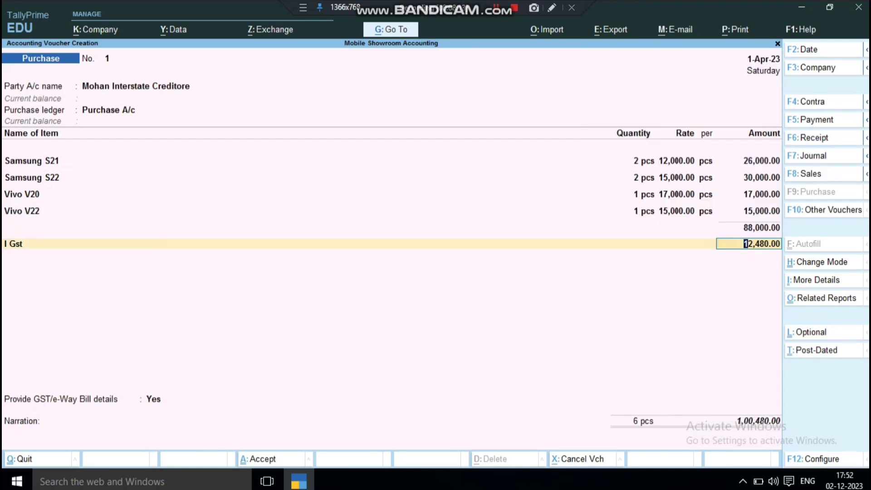
key("ctrl+a")
key("ctrl+a")
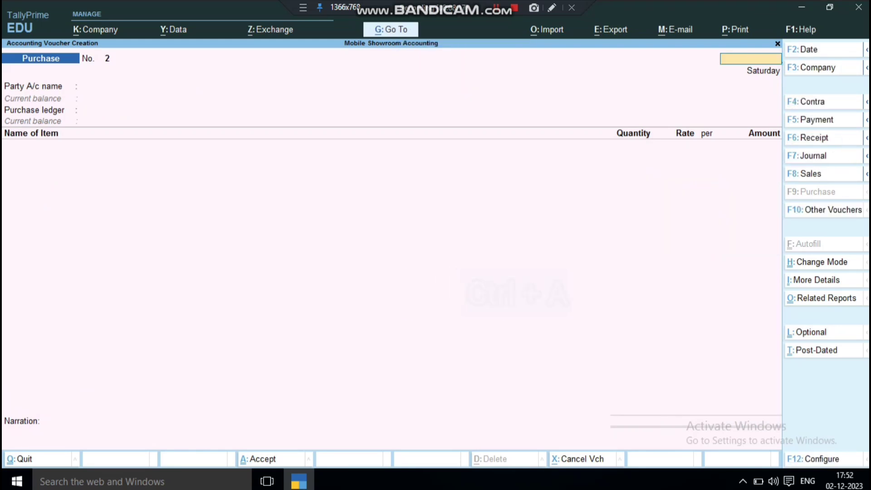
key("Escape")
key("y")
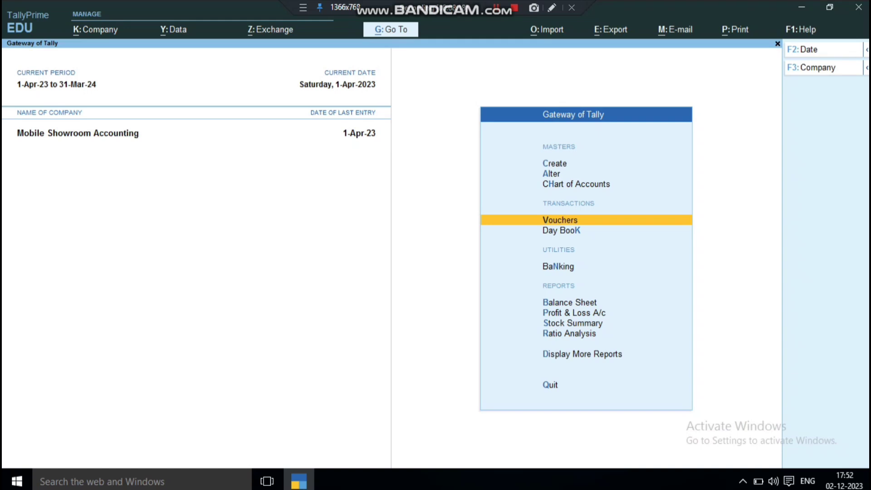
Step: Open the Stock Summary report and drill into the Samsung group to examine its items' closing quantities and values
key("Down")
key("Down")
key("Down")
key("Down")
key("Down")
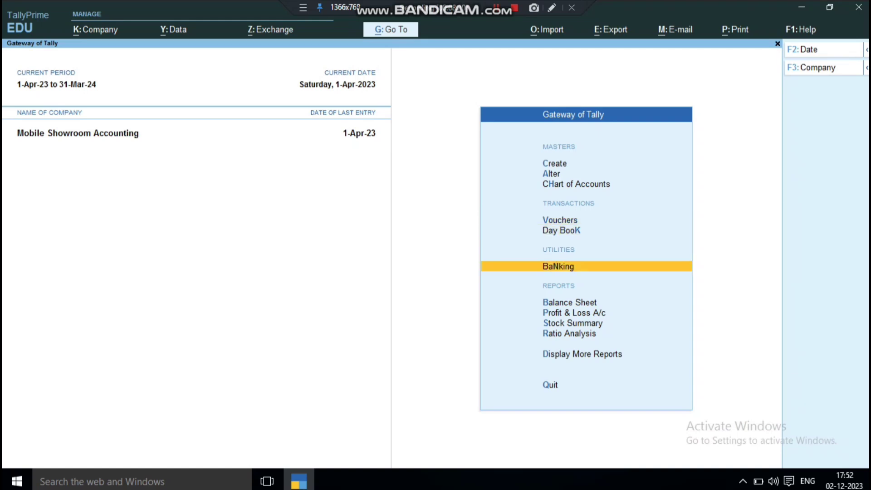
key("Return")
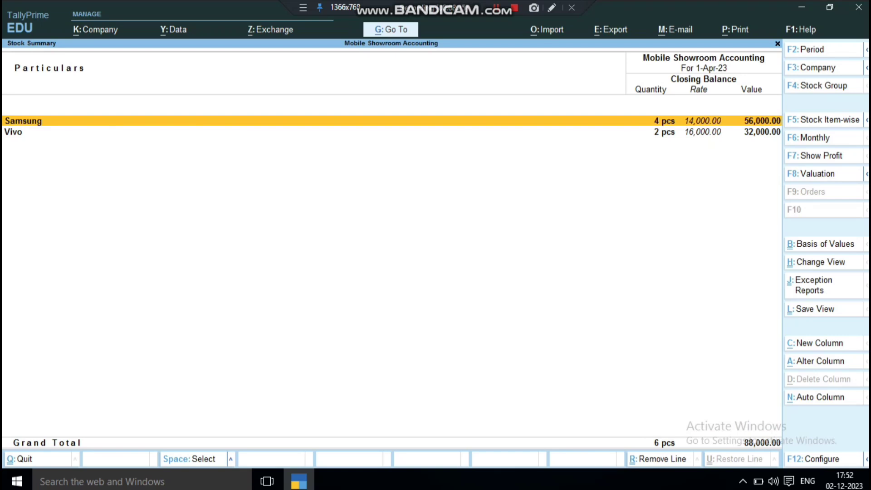
key("Down")
key("Up")
key("Return")
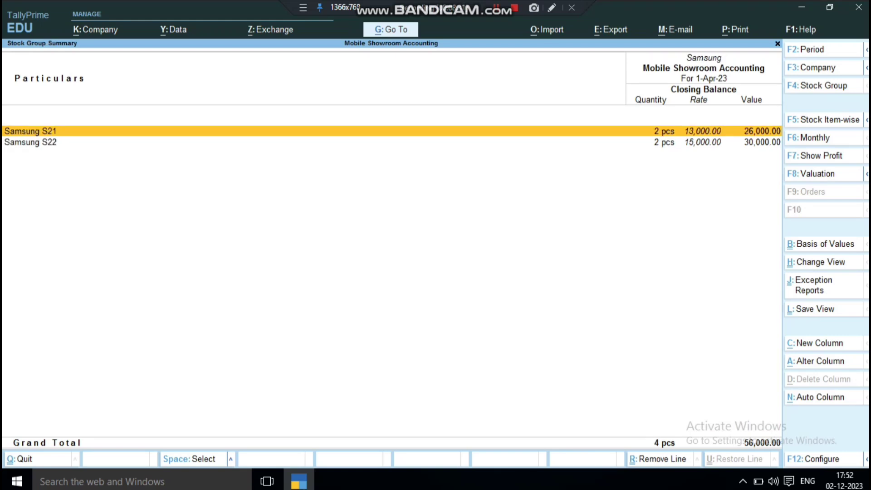
Step: Examine the monthly stock summaries of Samsung S21 and Samsung S22, and return to the overall Stock Summary
key("Down")
key("Up")
key("Return")
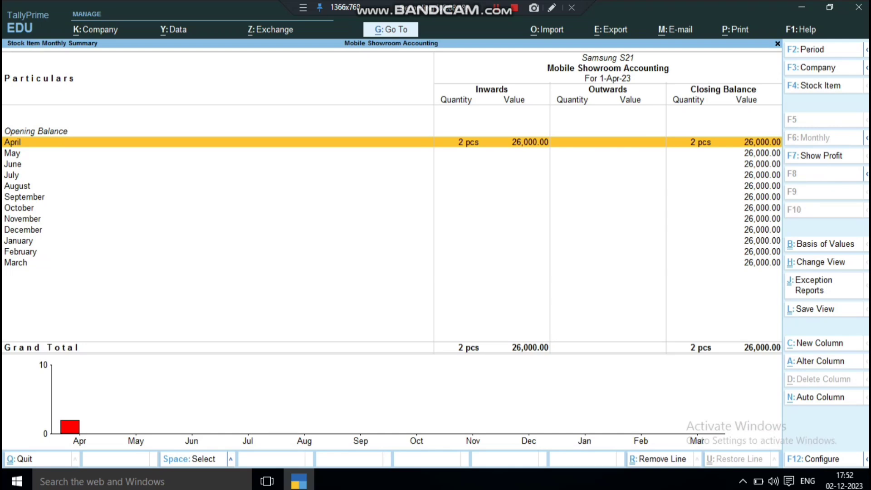
key("Escape")
key("Down")
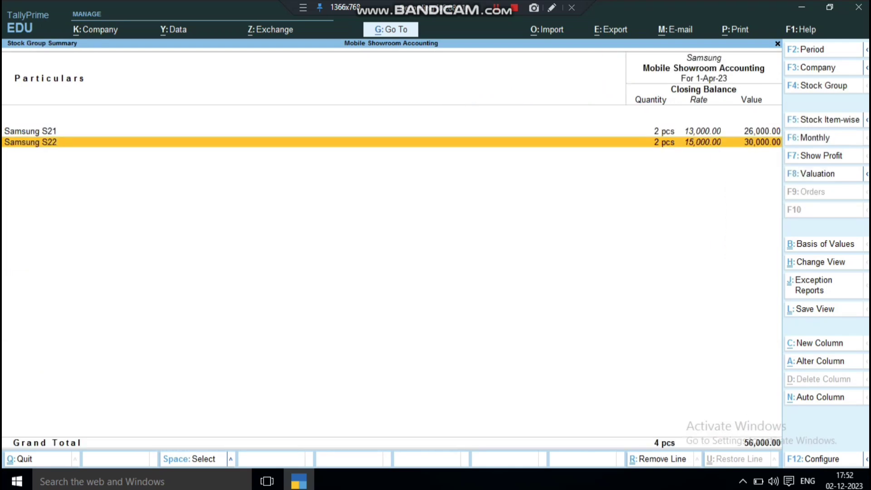
key("Return")
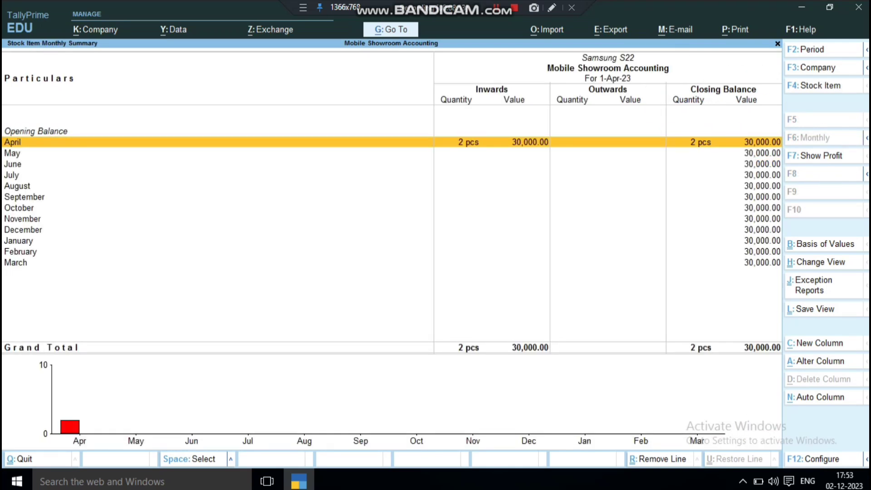
key("Escape")
key("Escape")
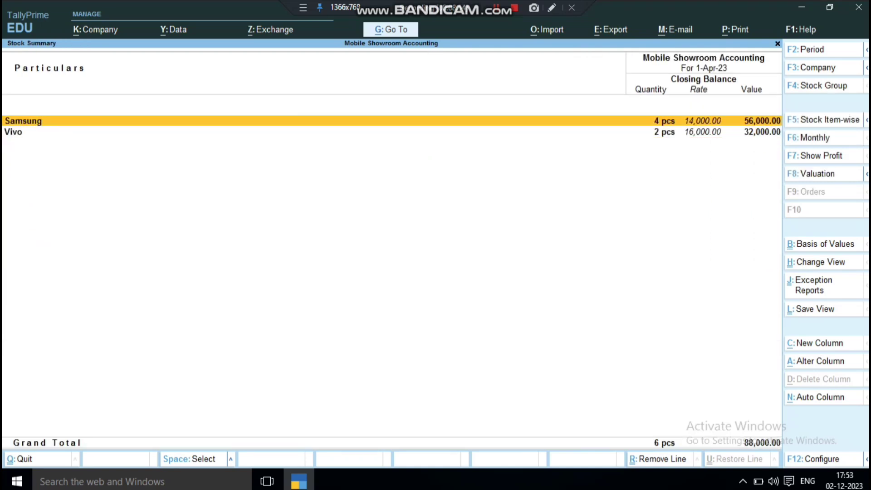
Step: Examine the Vivo group's stock items and close the Stock Summary report
key("Down")
key("Return")
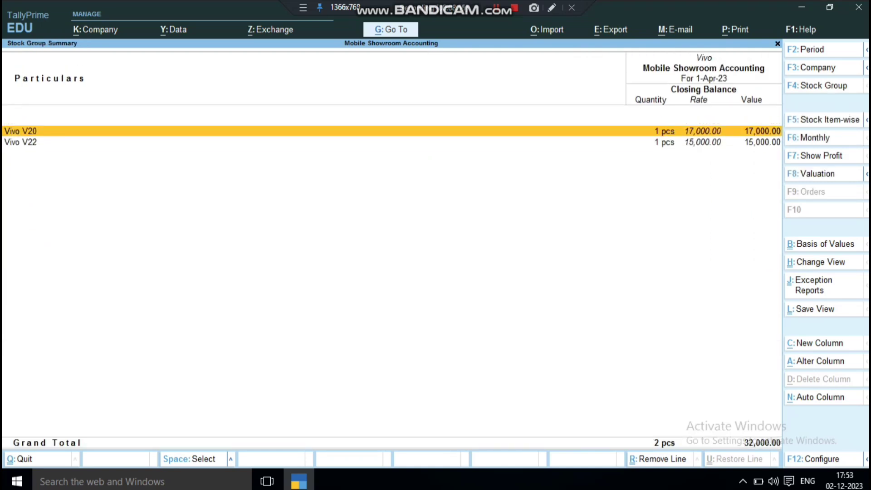
key("Escape")
key("Escape")
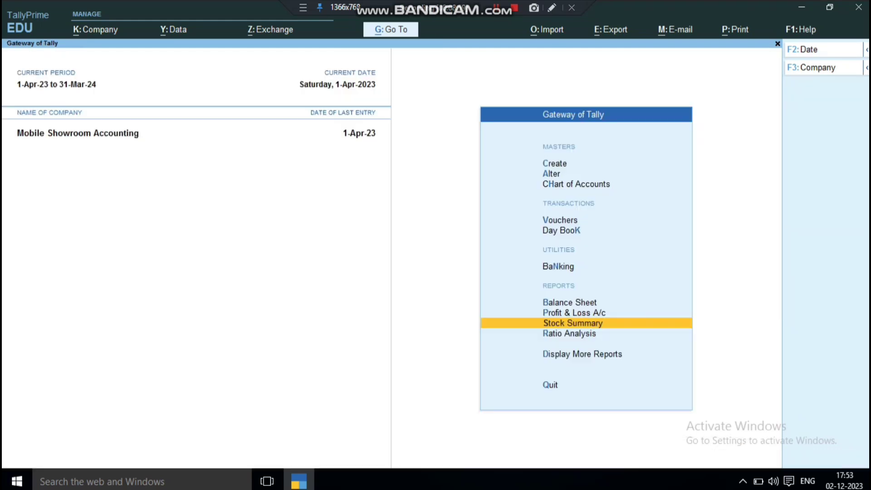
Step: Open a new sales voucher and keep its date at 1-Apr-23
key("Home")
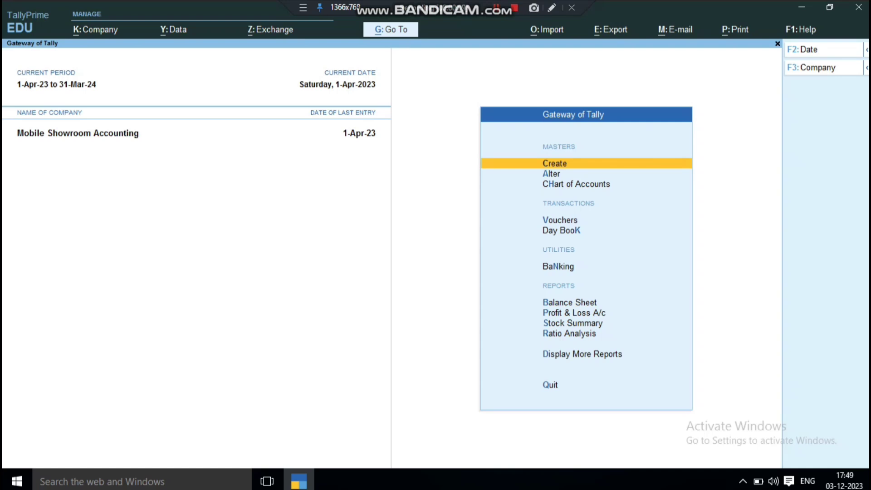
key("Down")
key("Down")
key("Down")
key("Return")
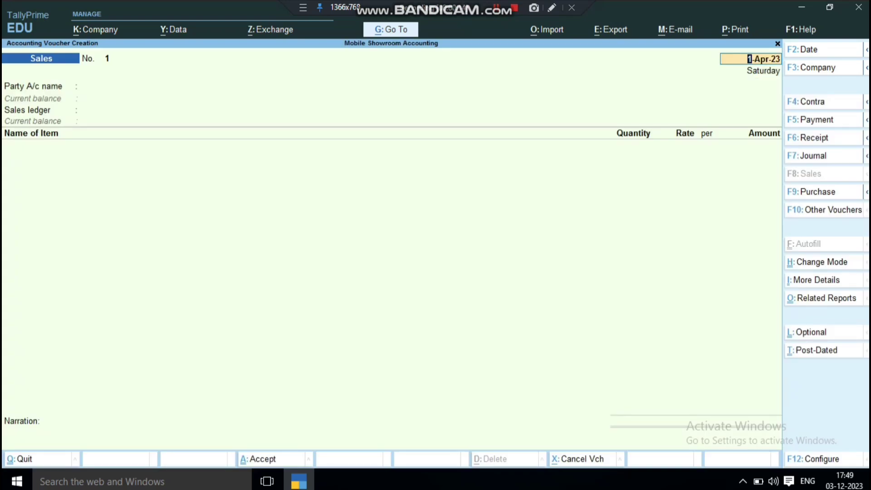
key("F8")
key("F8")
key("Return")
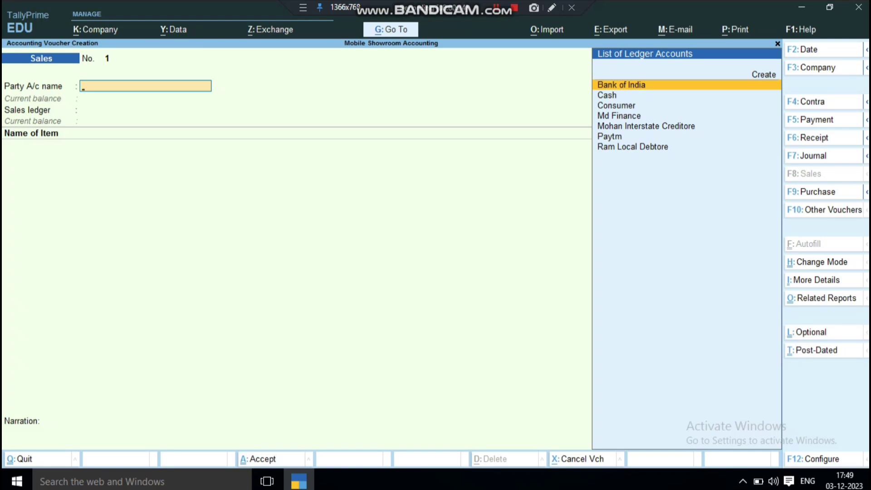
Step: Choose Cash as the sales voucher's party account and leave the dispatch details blank
key("Down")
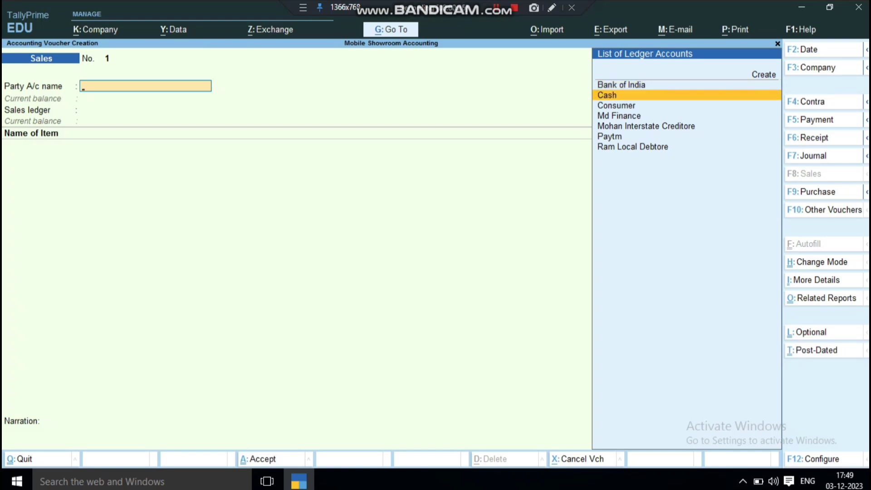
key("Return")
key("Return")
key("Return")
key("Return")
key("Return")
key("Return")
key("Return")
key("Return")
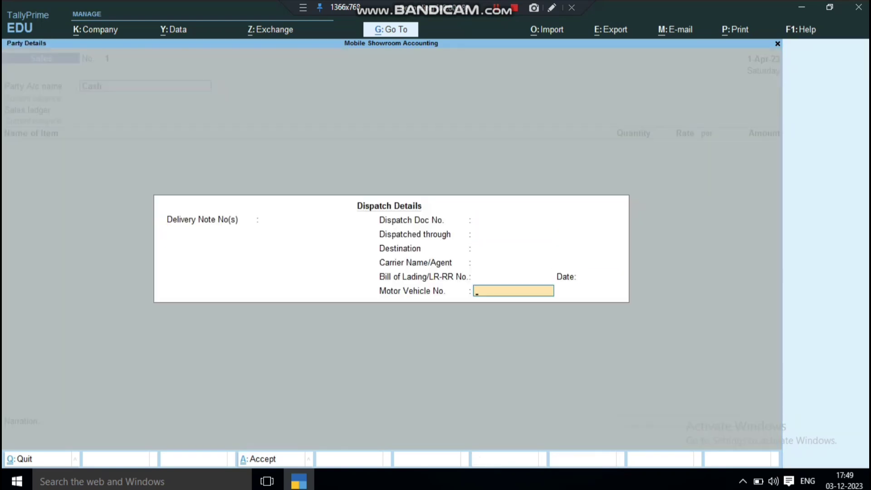
key("Return")
Step: Keep the sale's party details as they are and select Sales A/c as the sales ledger
key("Return")
key("Return")
key("Return")
key("Return")
key("Return")
key("Return")
key("Return")
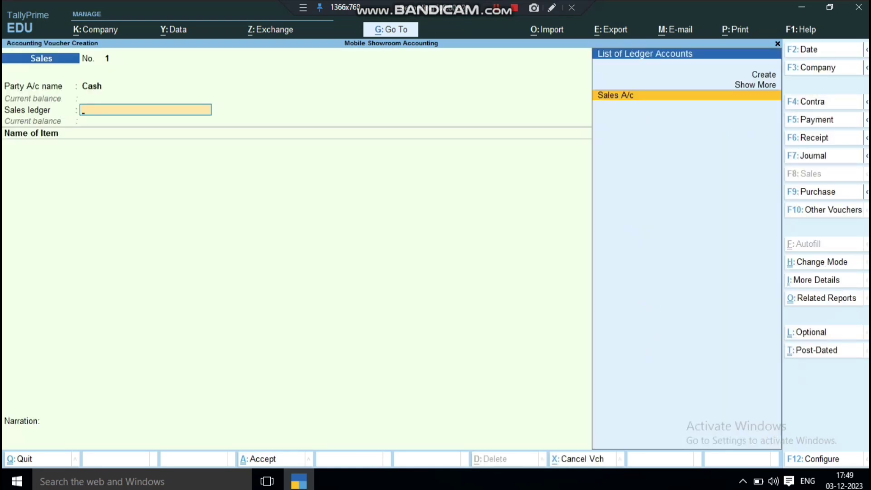
key("Return")
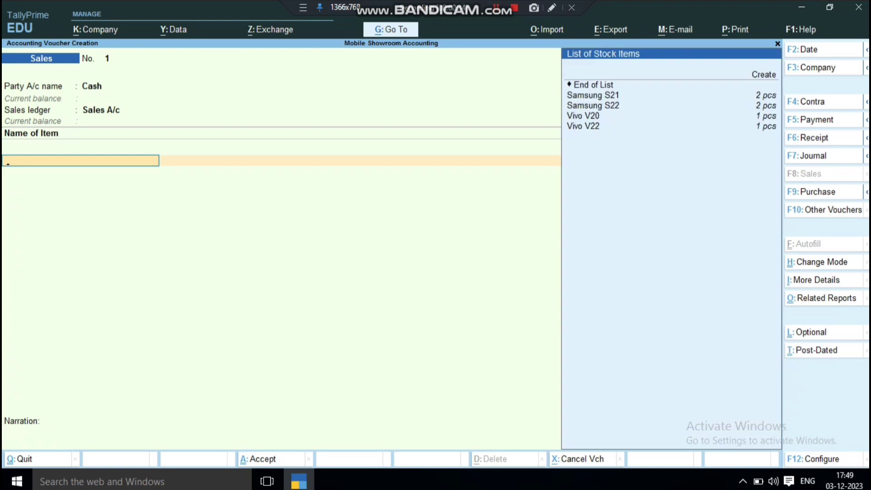
key("Down")
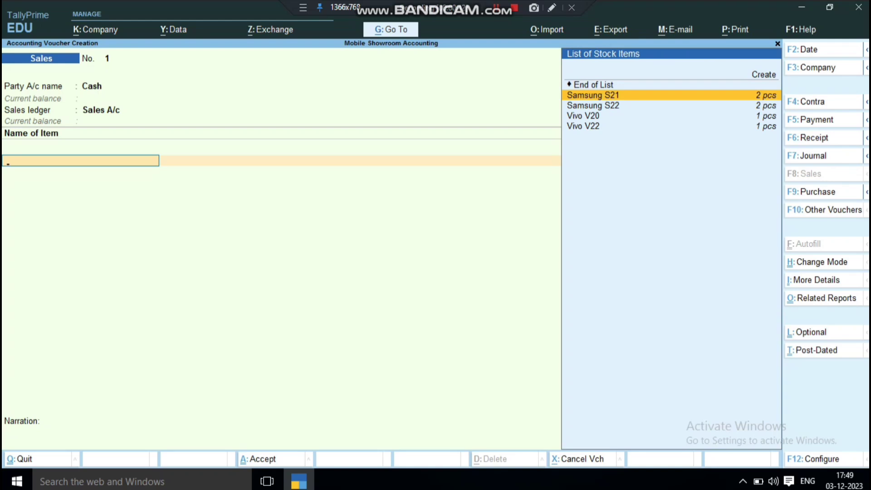
key("Return")
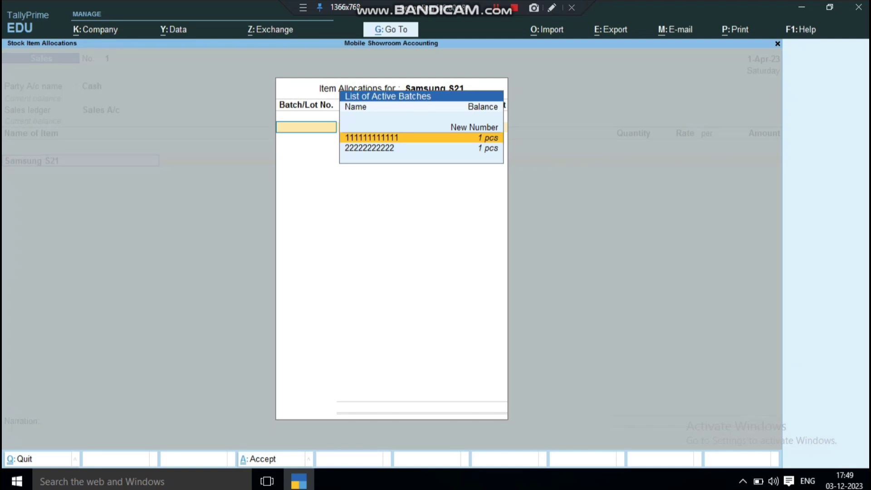
key("Down")
key("Up")
key("Down")
key("Up")
key("Return")
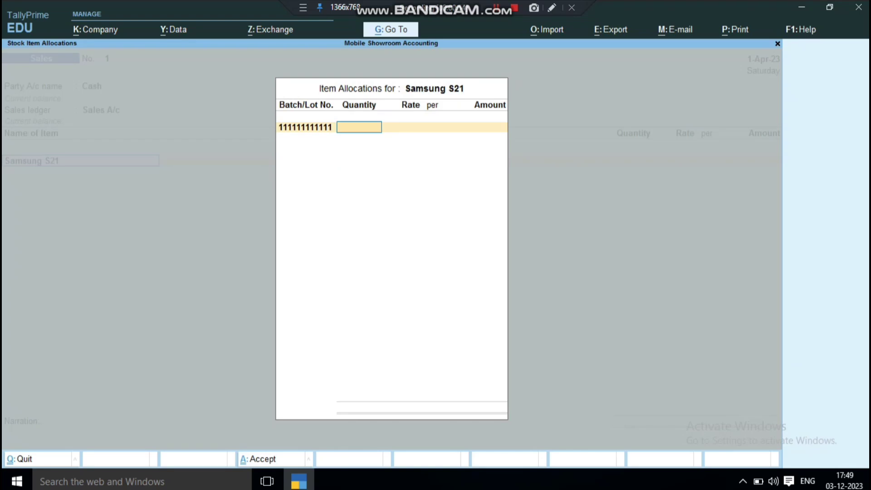
Step: Set the Samsung S21 allocation to 1 pcs at a rate of 20,000 and end its batch list
type("1")
key("Return")
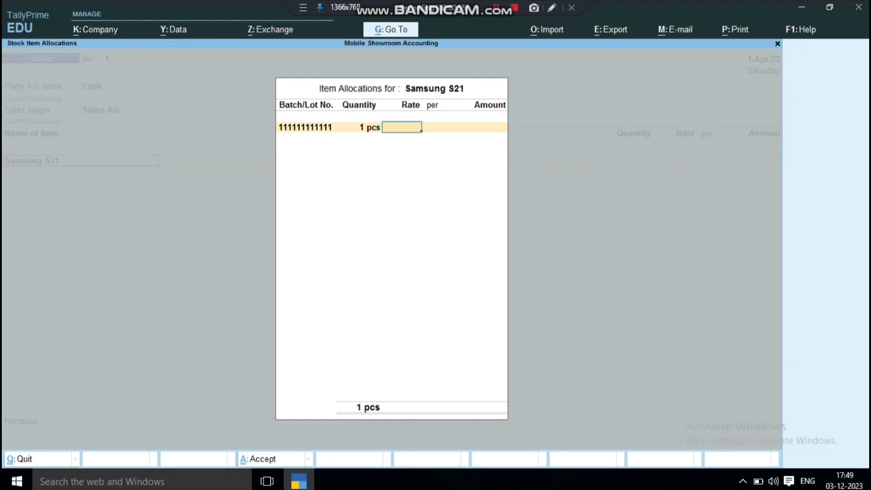
type("20,000")
key("Return")
key("Return")
key("Return")
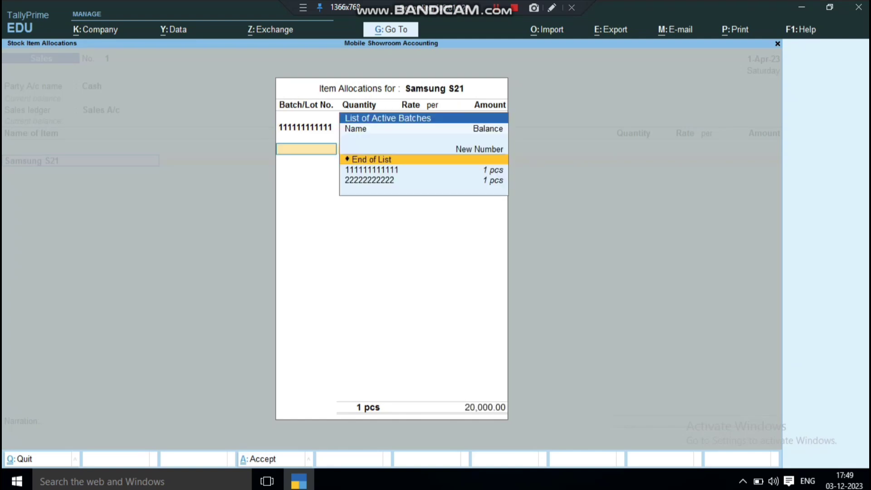
key("Down")
key("Down")
key("Up")
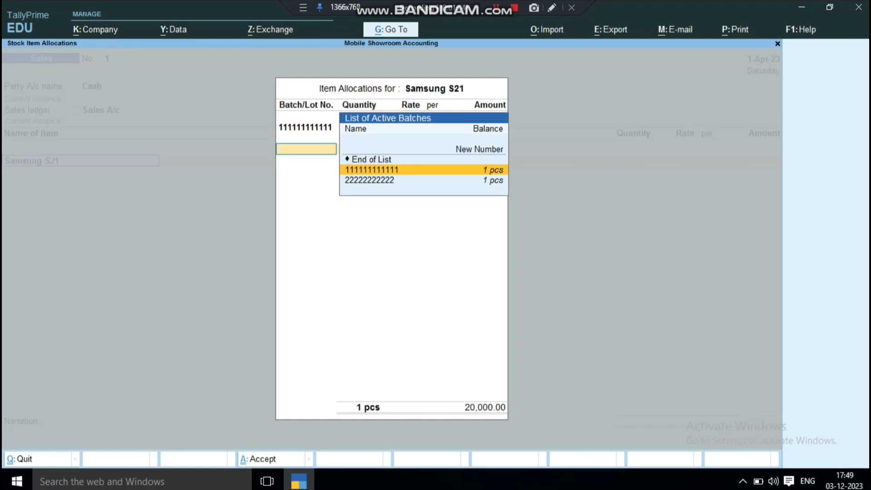
key("Up")
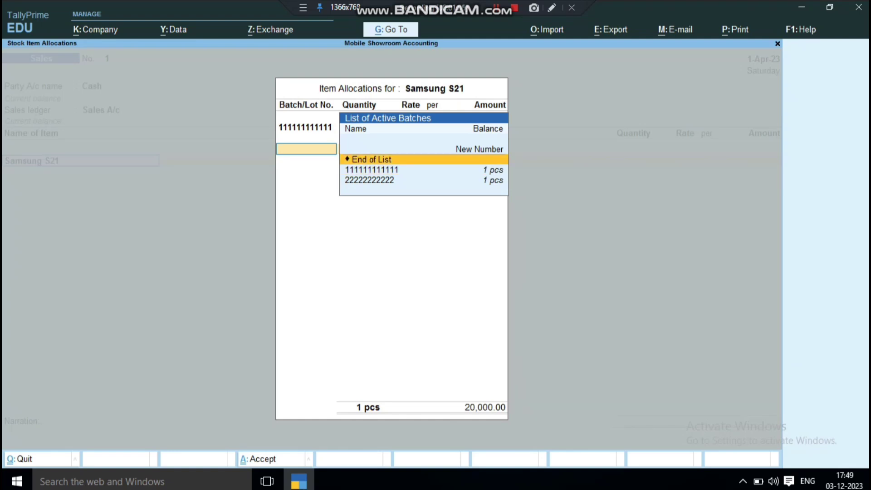
key("Return")
key("Return")
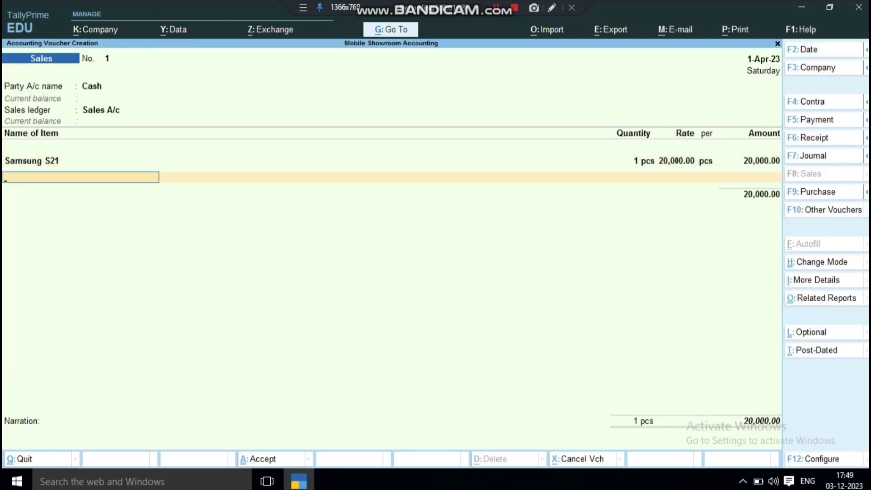
Step: Add Samsung S22 as the second sale item and allocate it from batch 4444
key("Down")
key("Down")
key("Down")
key("Down")
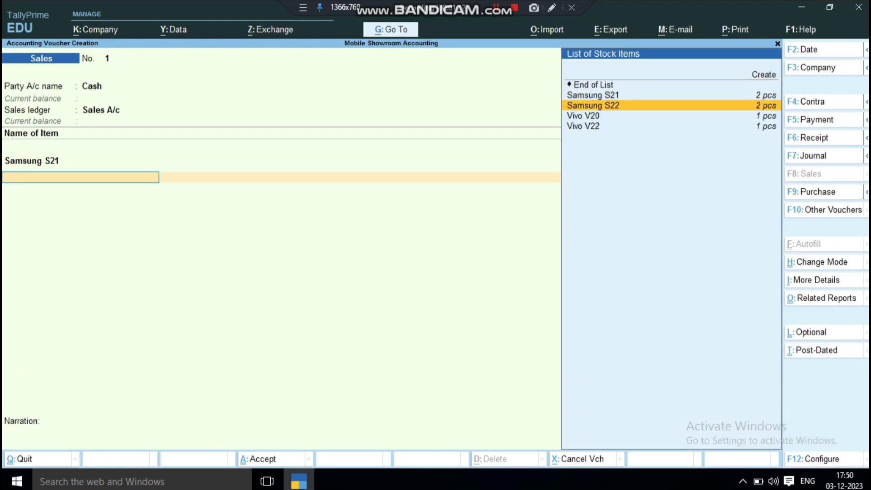
key("Return")
key("Down")
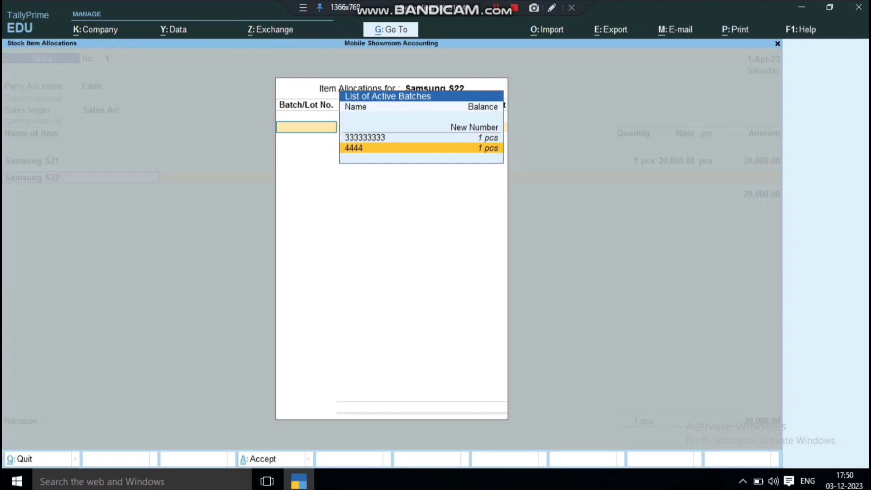
key("Up")
key("Down")
key("Return")
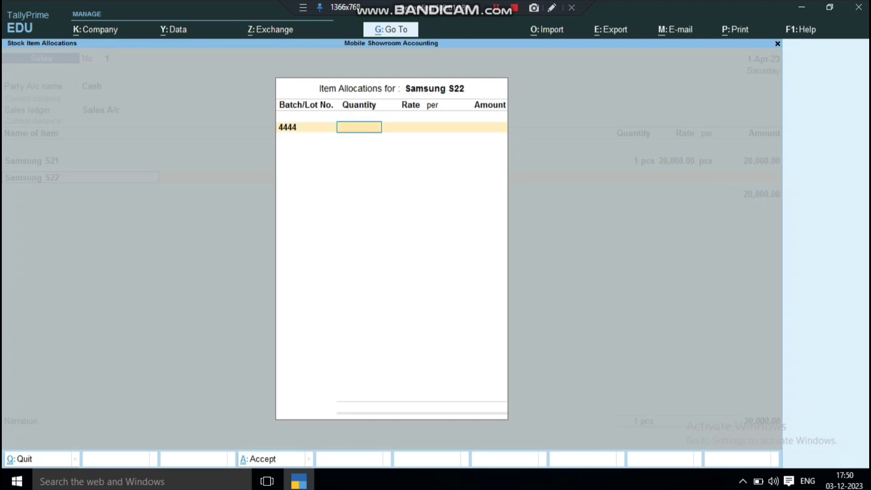
Step: Set the Samsung S22 allocation to 1 pcs at a rate of 22,000 and finish the item list
type("1")
key("Return")
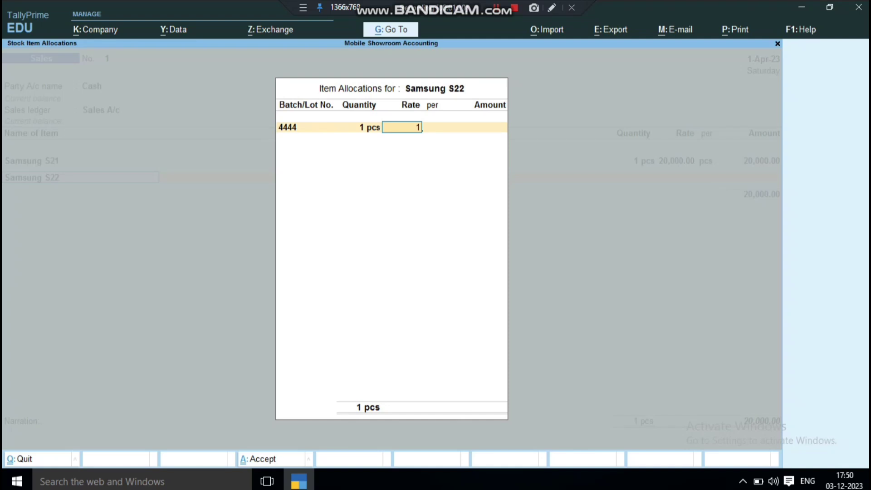
type("22000")
key("Return")
key("Return")
key("Return")
key("Return")
key("Return")
Step: Add the C Gst and S Gst ledgers to the sale with their calculated amounts
key("Down")
key("Return")
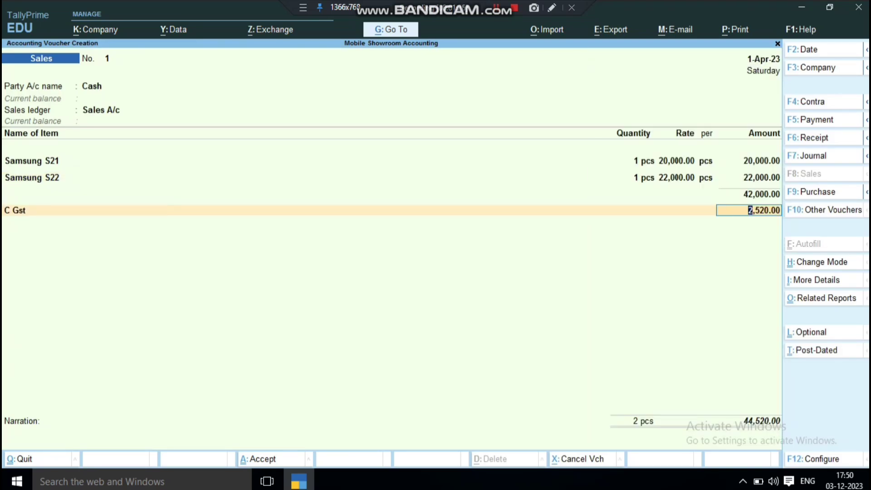
key("Return")
key("Up")
key("Up")
key("Up")
key("Up")
key("Up")
key("Down")
key("Down")
key("Down")
key("Return")
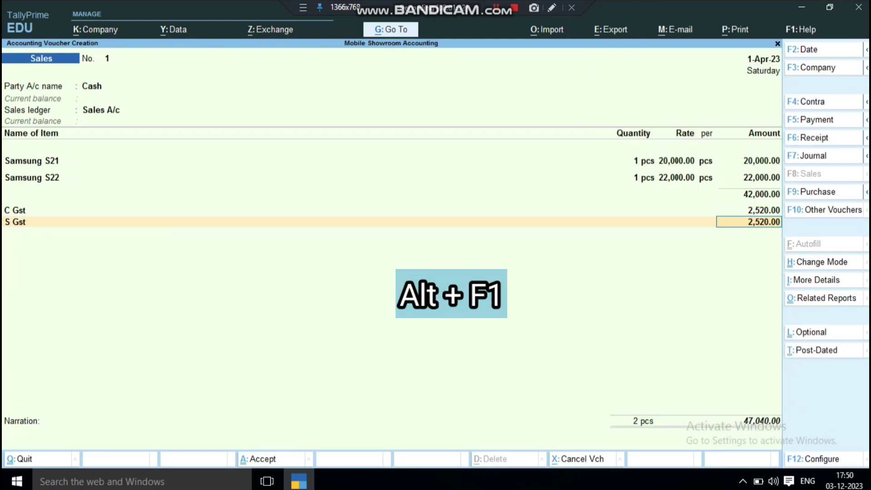
Step: Examine the sale's GST tax analysis in detailed form and return to the voucher
key("alt+a")
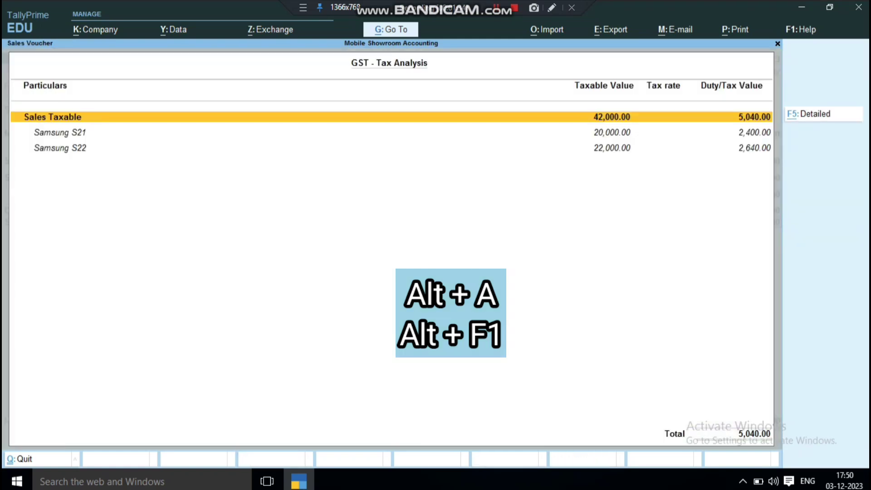
key("alt+F1")
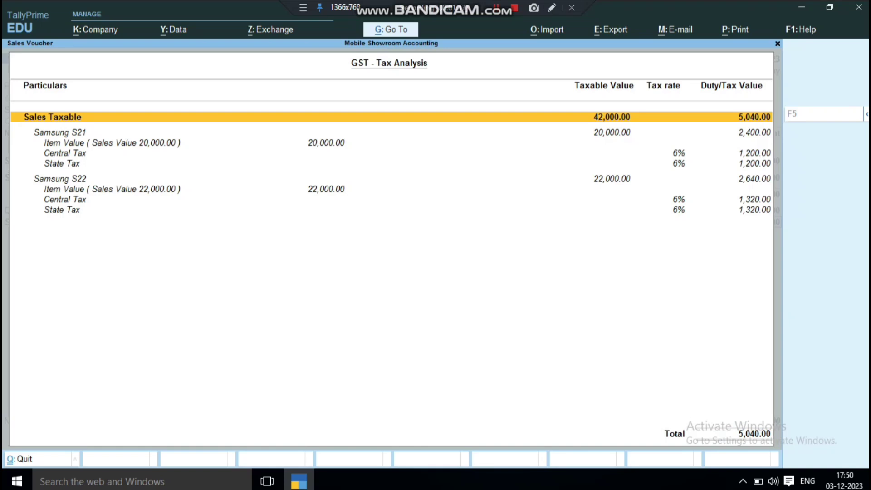
key("Escape")
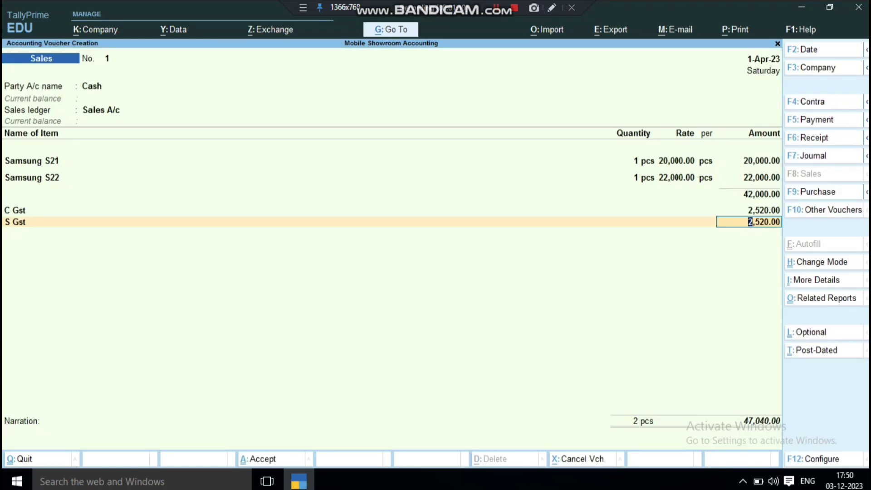
Step: Save the sales voucher and quit voucher creation
key("ctrl")
key("ctrl+a")
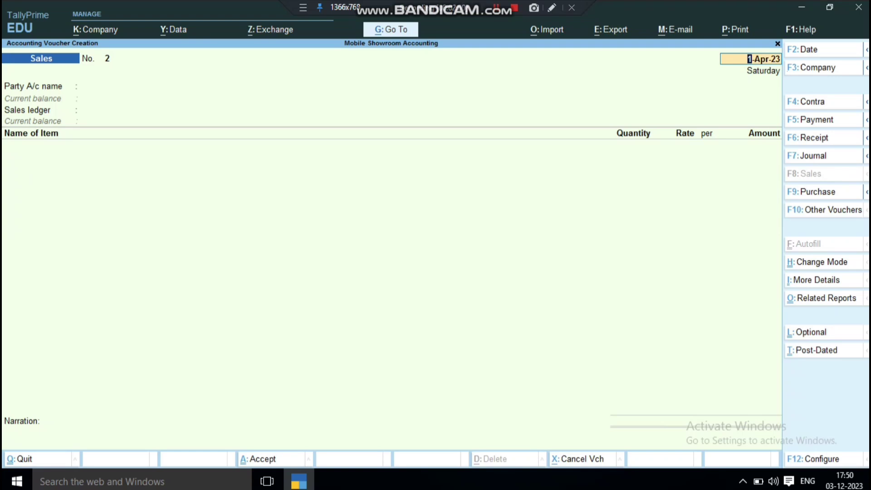
key("Escape")
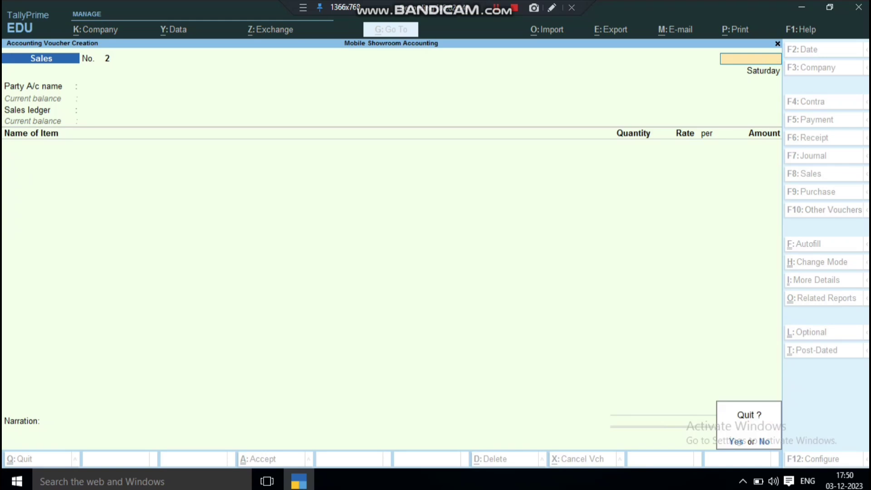
key("y")
Step: Open the Day Book and open the Cash sales voucher for alteration
key("d")
key("d")
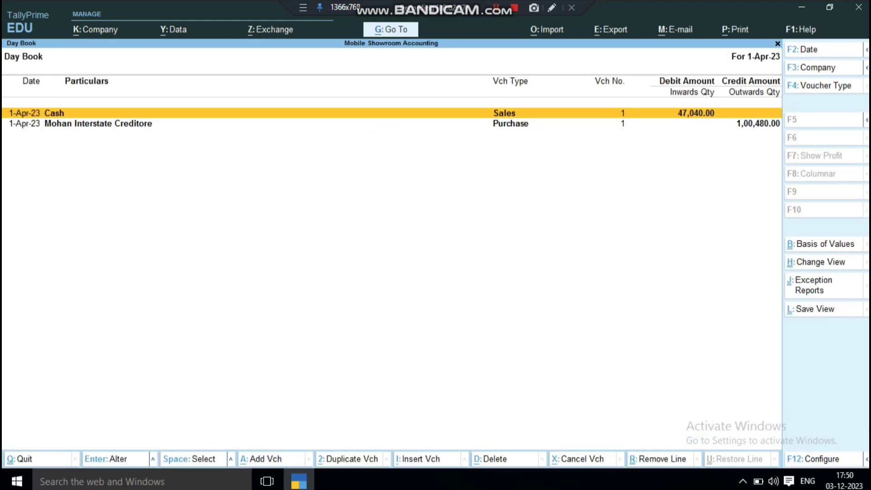
key("alt+p")
key("Return")
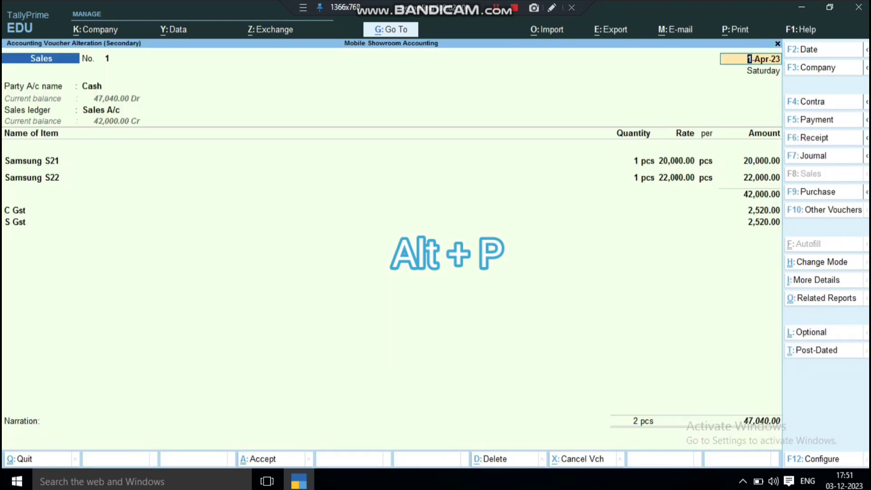
Step: Preview the sale's tax invoice enlarged, check the batch numbers under the items, and return to the voucher without printing
key("alt+p")
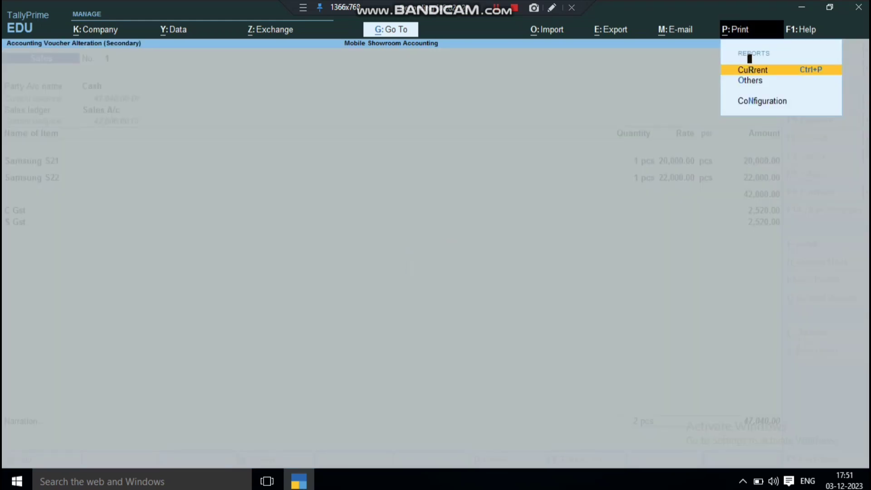
key("Return")
key("Left")
key("alt+z")
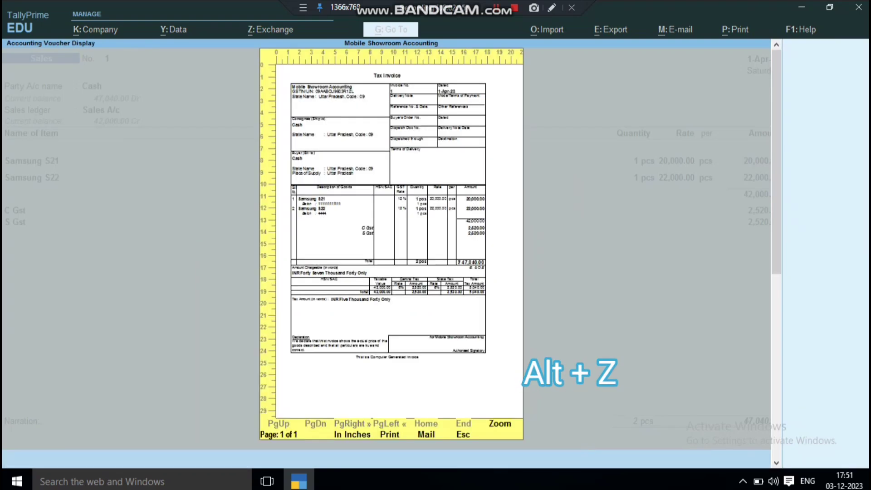
scroll(245, 259, "down", 3)
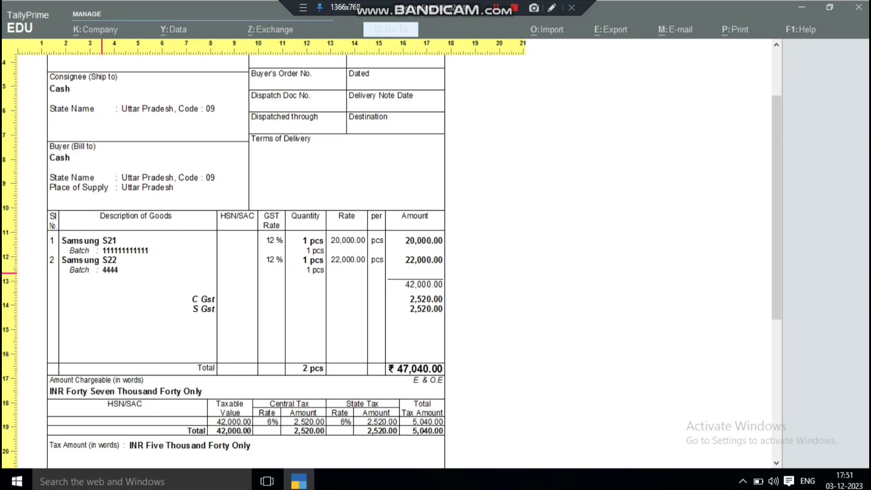
key("Escape")
key("Escape")
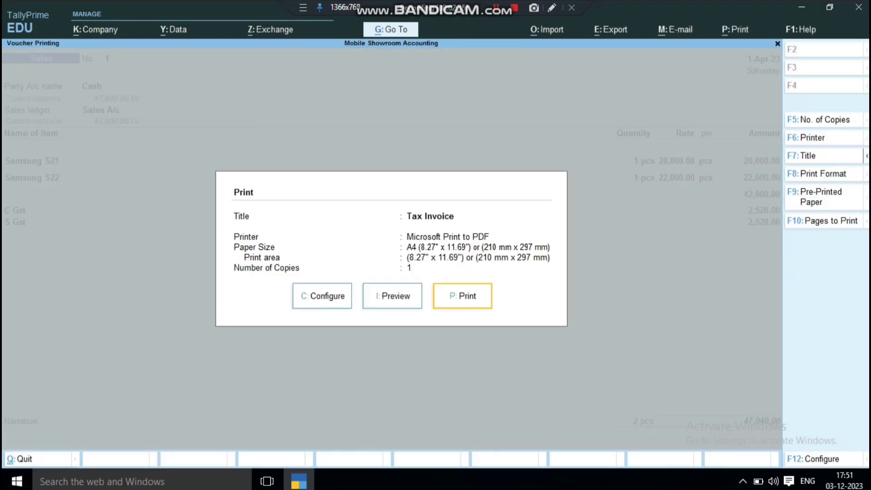
key("Escape")
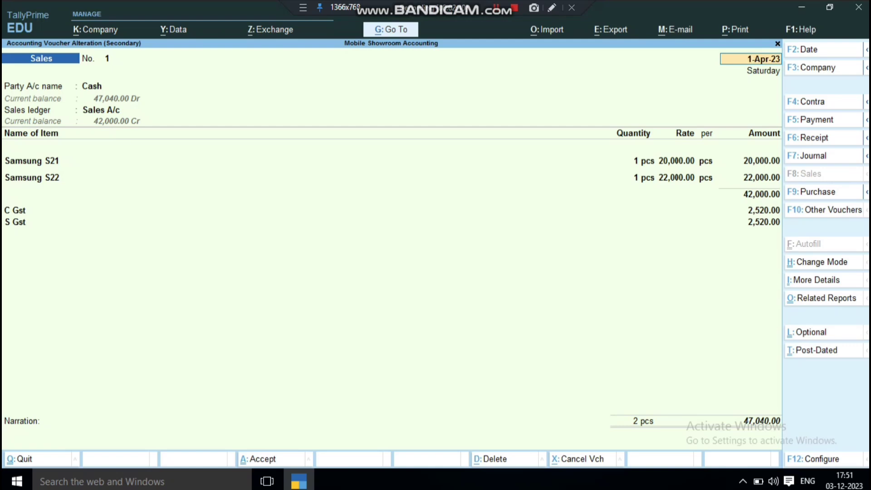
Step: Configure the sales voucher to provide additional descriptions for stock items and accept the configuration
key("F12")
key("Down")
key("Down")
key("Down")
key("Down")
key("Down")
key("Down")
key("Down")
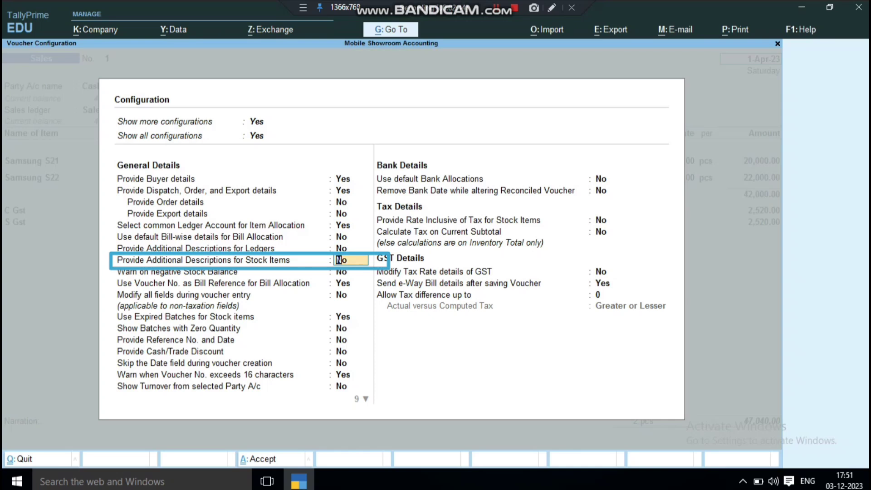
type("y")
key("Return")
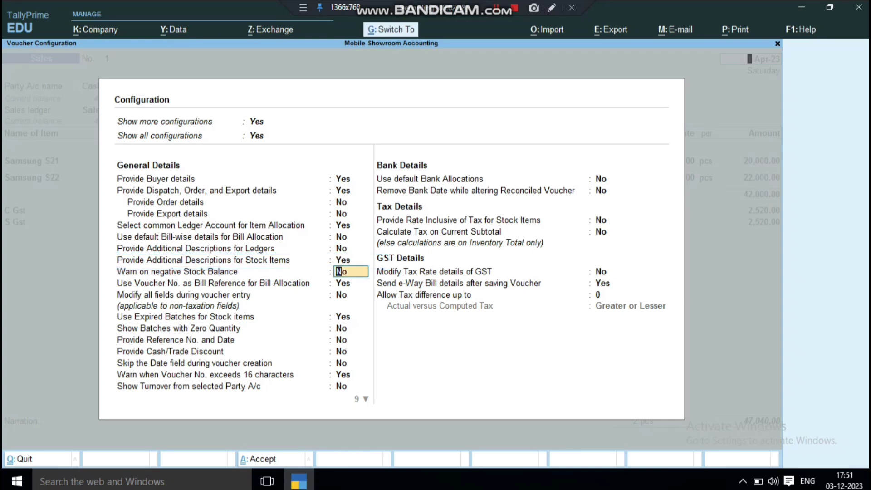
key("ctrl+a")
Step: Keep the voucher's date, Cash party account, blank dispatch details, party details and Sales A/c ledger as they are
key("Return")
key("Return")
key("Return")
key("Return")
key("Return")
key("Return")
key("Return")
key("Return")
key("Return")
key("Return")
key("Return")
key("Return")
key("Return")
key("Return")
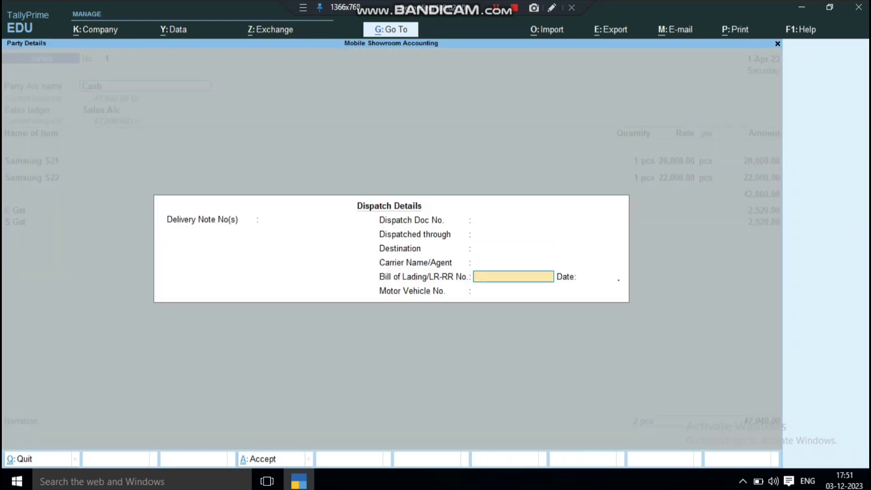
key("Return")
key("Return")
key("Return")
key("Return")
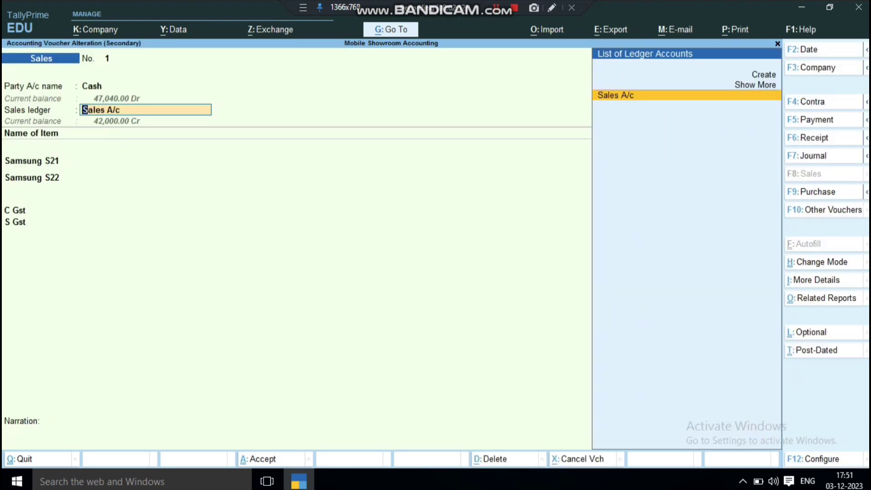
key("Escape")
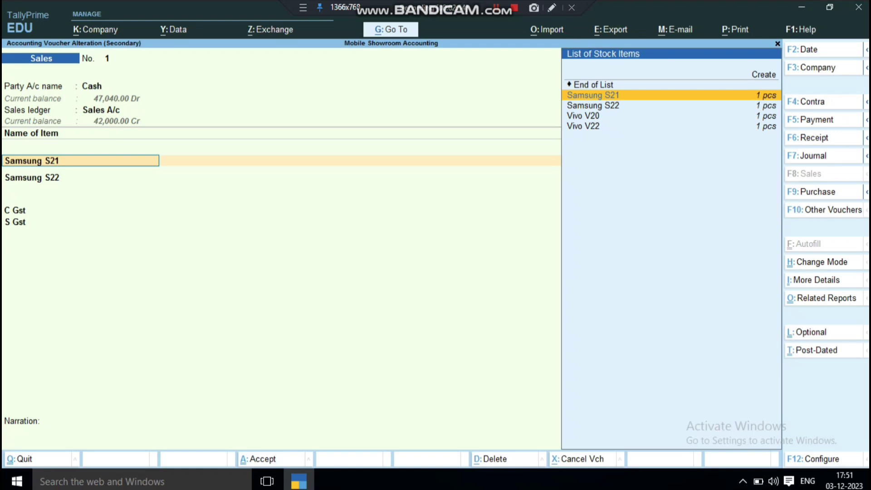
Step: Add the description "Imei- 1111" to the Samsung S21 item
key("Return")
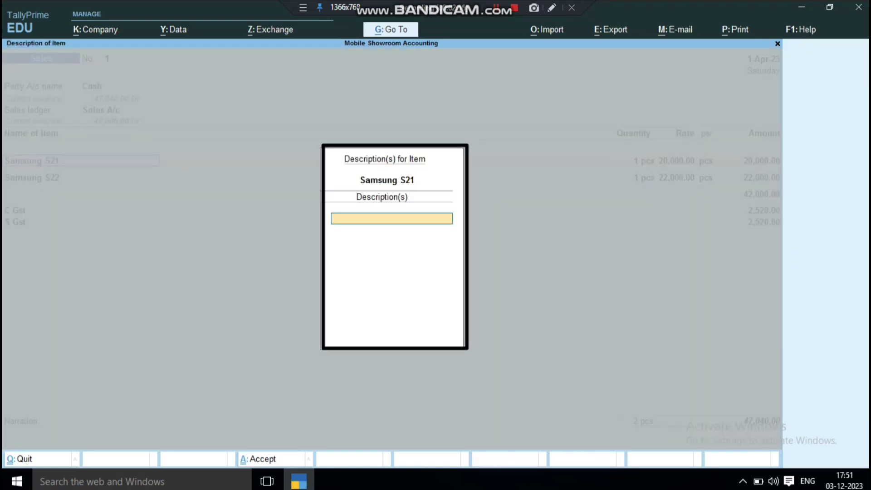
type("Imei- 1111")
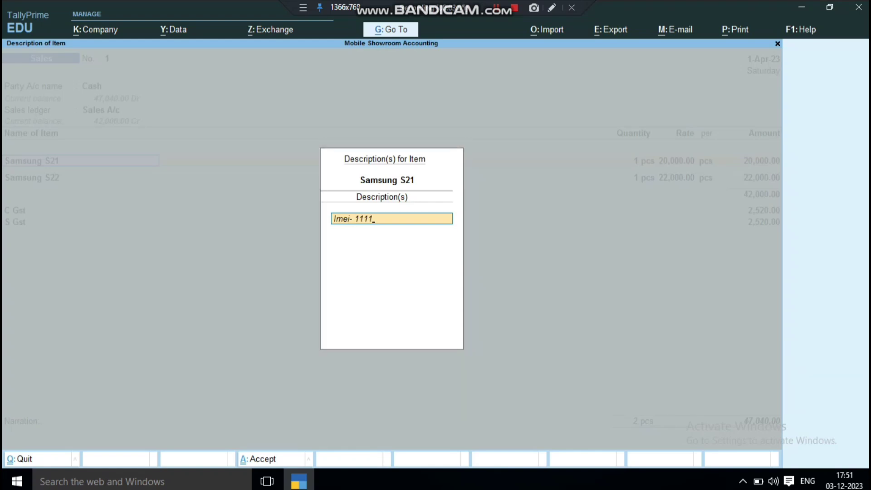
key("Return")
key("Return")
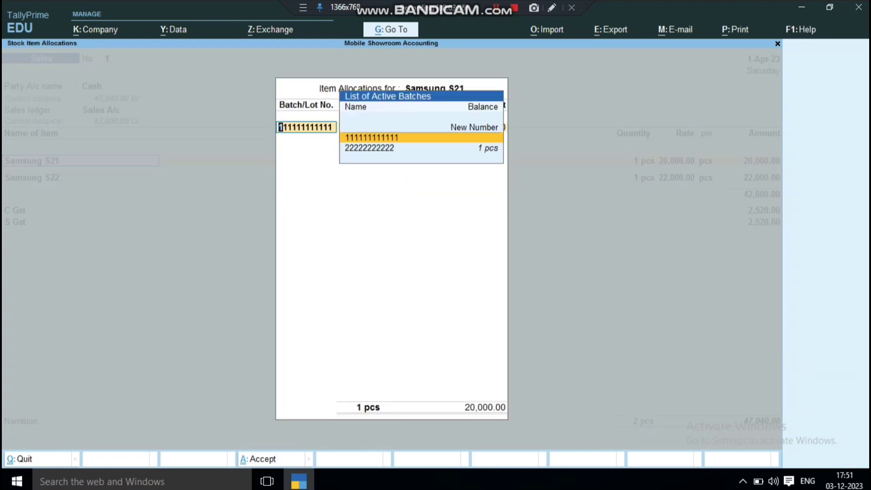
Step: Keep the Samsung S21's existing batch allocation of 1 pcs at 20,000 and move on to the Samsung S22 item
key("Return")
key("Return")
key("Return")
key("Return")
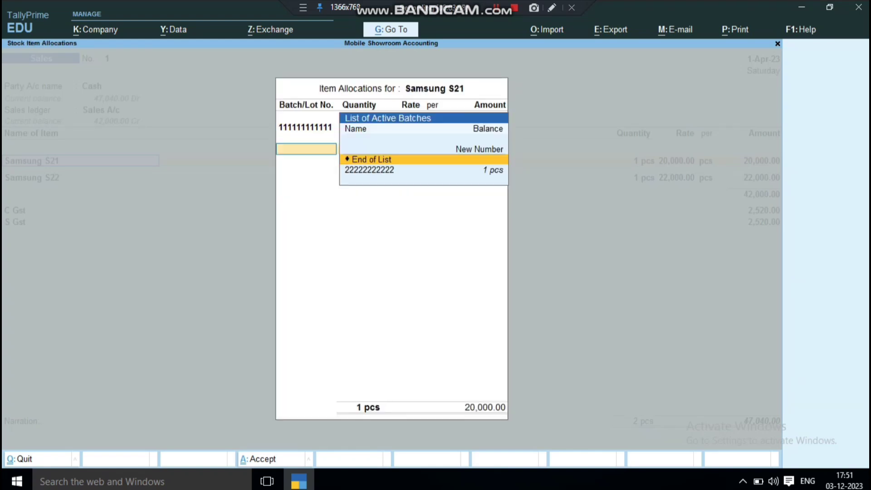
key("Return")
key("Return")
key("Return")
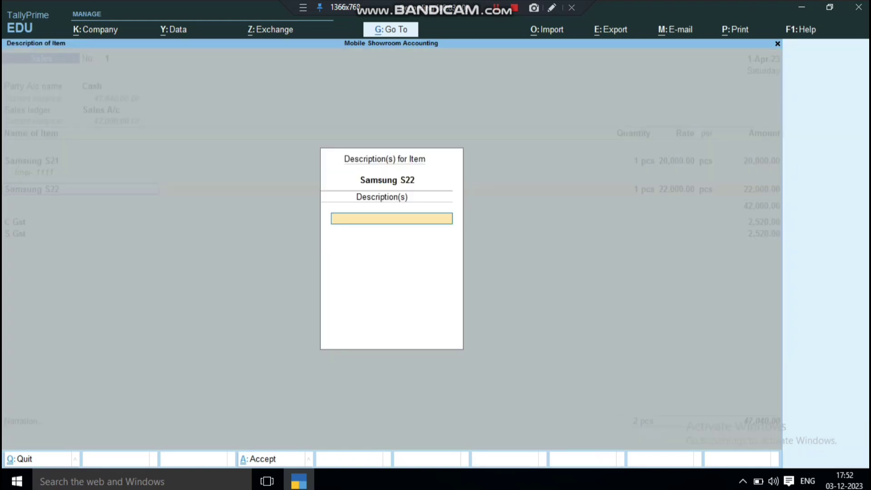
Step: Add the description "Imei 4444" to the Samsung S22 item
key("Return")
key("Escape")
key("Return")
type("4444")
key("BackSpace")
key("BackSpace")
key("BackSpace")
key("BackSpace")
type("Imie")
key("BackSpace")
key("BackSpace")
type("ei- 4444")
key("Return")
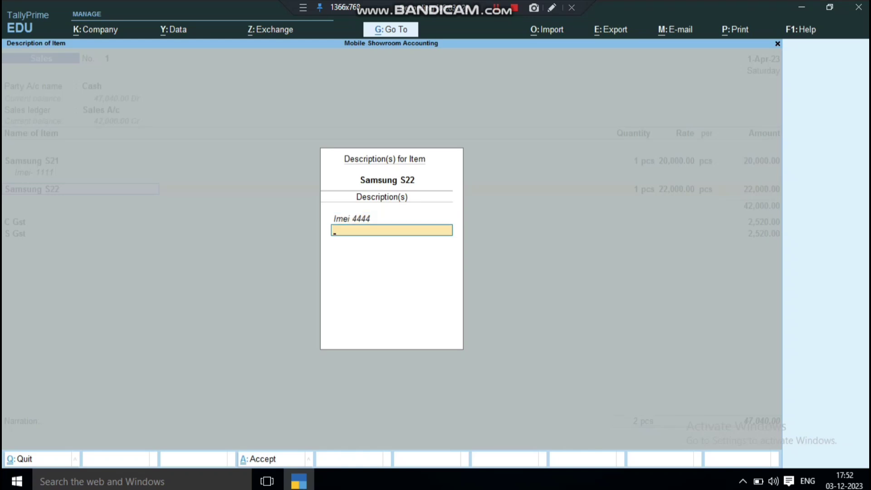
key("Return")
Step: Keep the Samsung S22's batch allocation and save the altered cash sales voucher
key("Return")
key("Return")
key("Return")
key("Return")
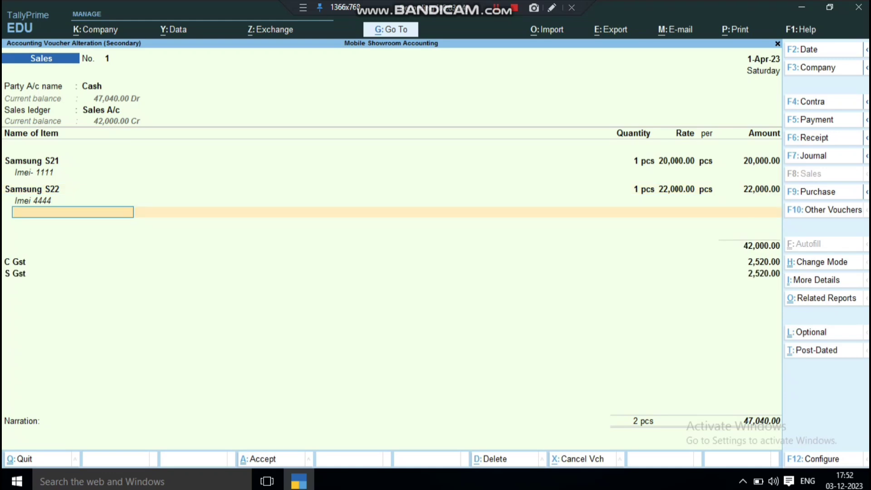
key("ctrl+a")
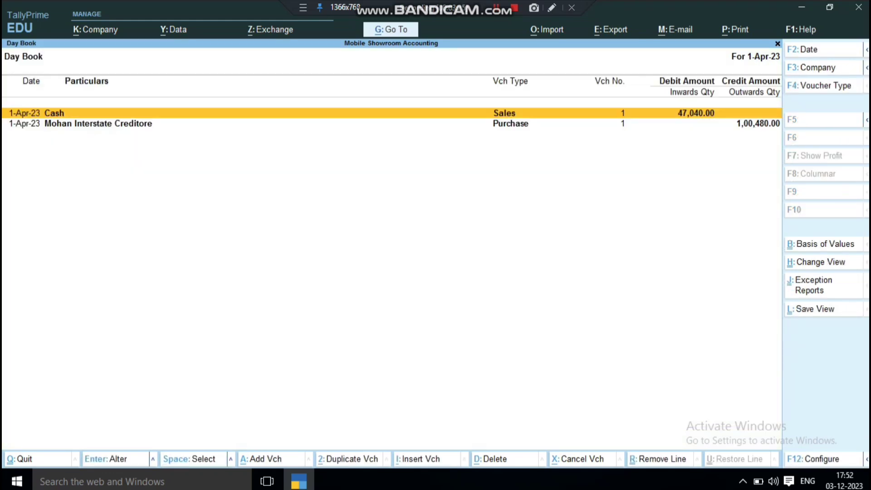
Step: Reopen the cash sale, preview its tax invoice, check the batch numbers and IMEI descriptions under the items, and return without printing
key("Return")
key("alt+p")
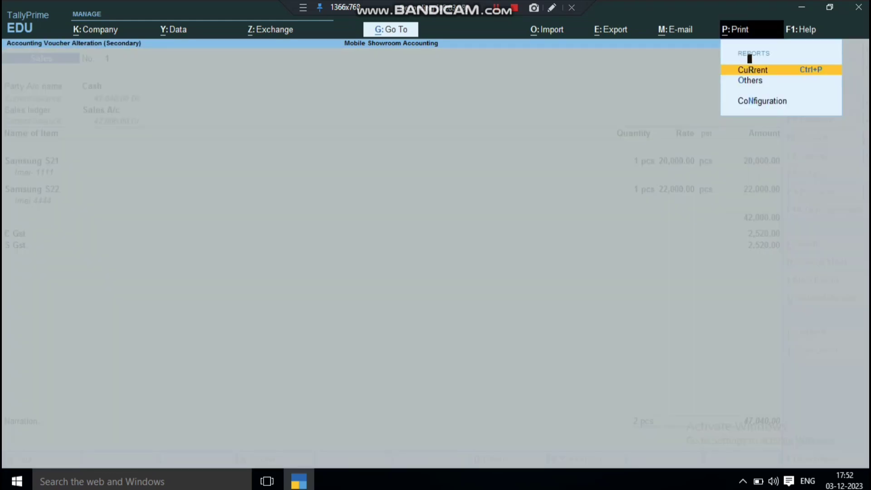
key("Return")
key("i")
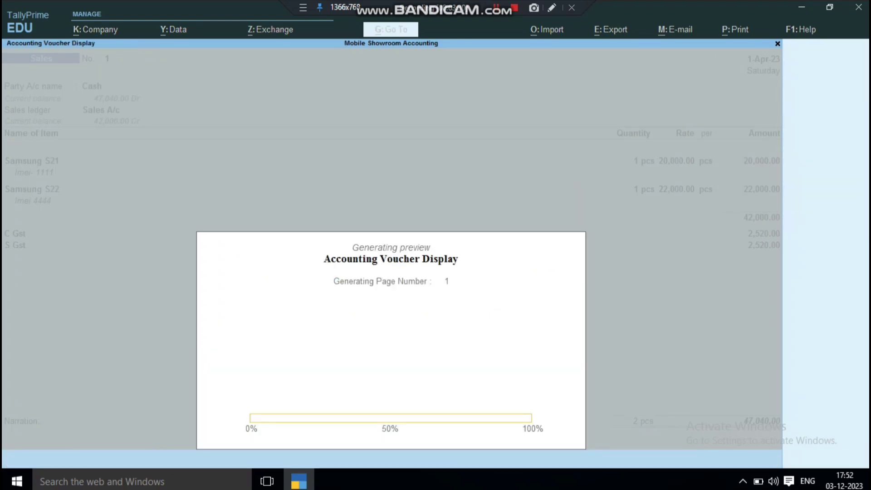
mouse_move(42, 324)
left_mouse_down()
mouse_move(42, 353)
mouse_move(235, 325)
mouse_move(42, 324)
left_mouse_up()
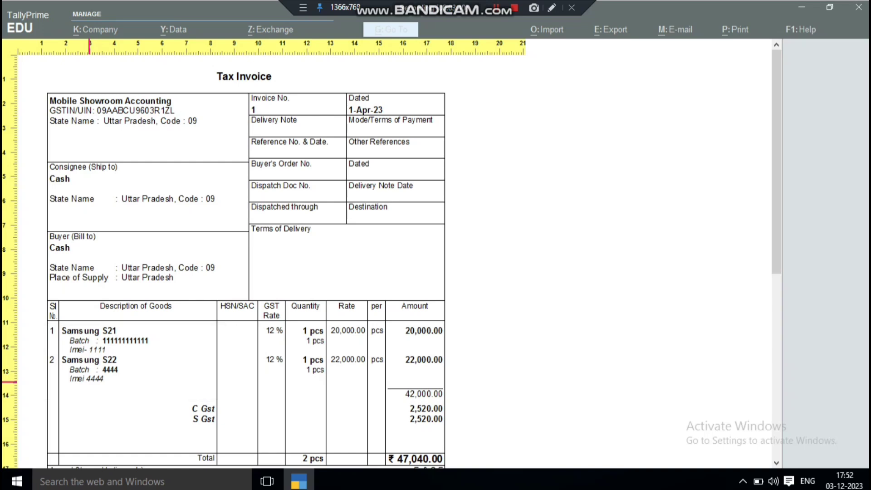
key("Escape")
key("Escape")
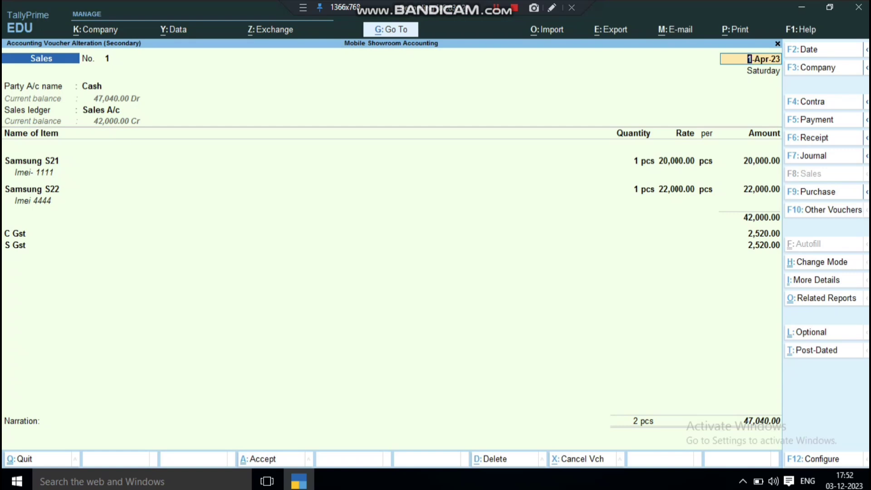
Step: Quit the cash sales voucher and the Day Book, and start a new sales voucher
key("Escape")
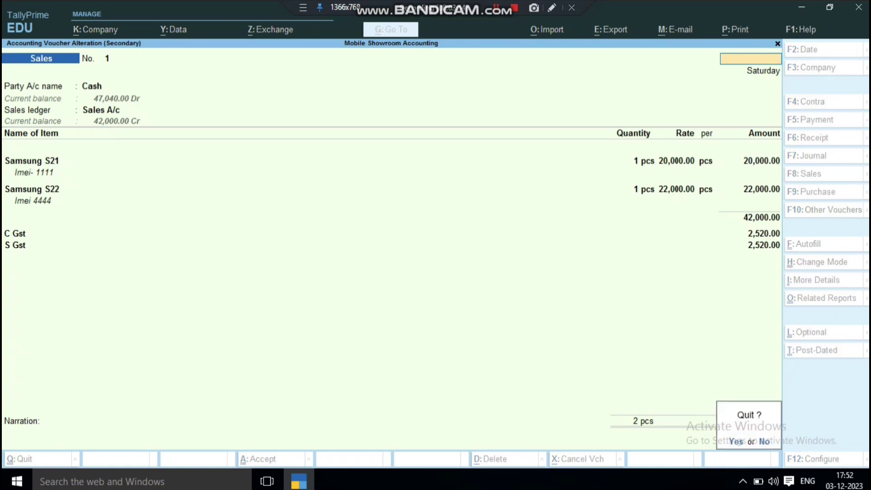
key("y")
key("Escape")
key("y")
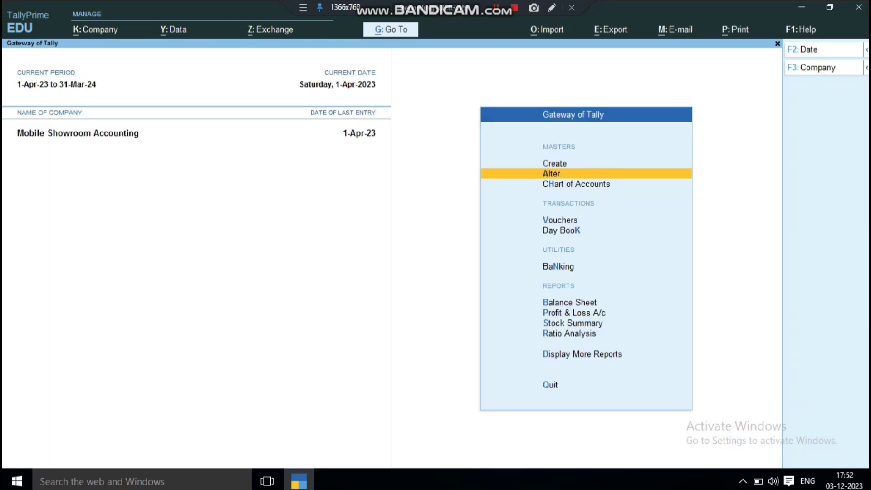
key("Down")
key("Down")
key("Return")
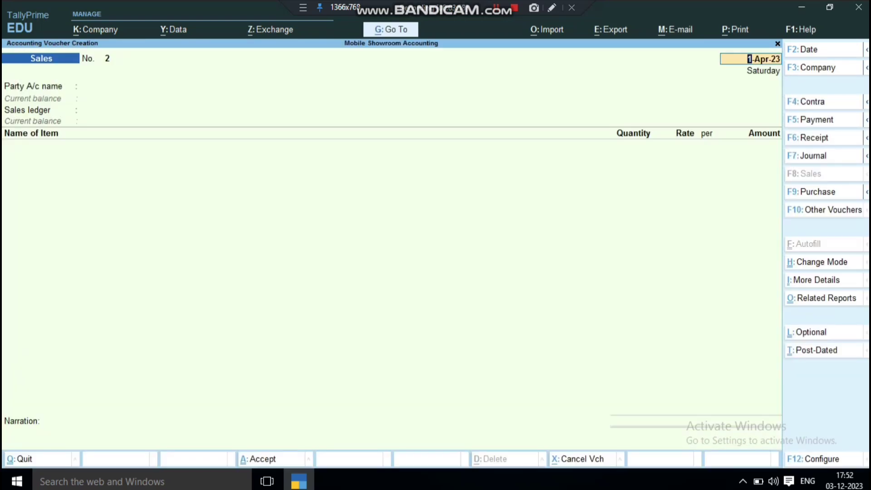
Step: Keep the date 1-Apr-23 and choose the local debtor's ledger as the sale's party account
key("Return")
key("Down")
key("Down")
key("Down")
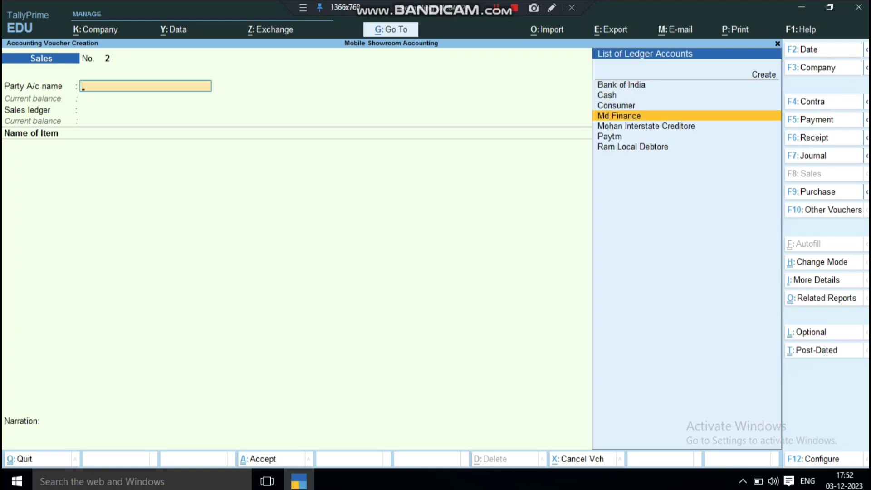
key("Down")
key("Down")
key("Down")
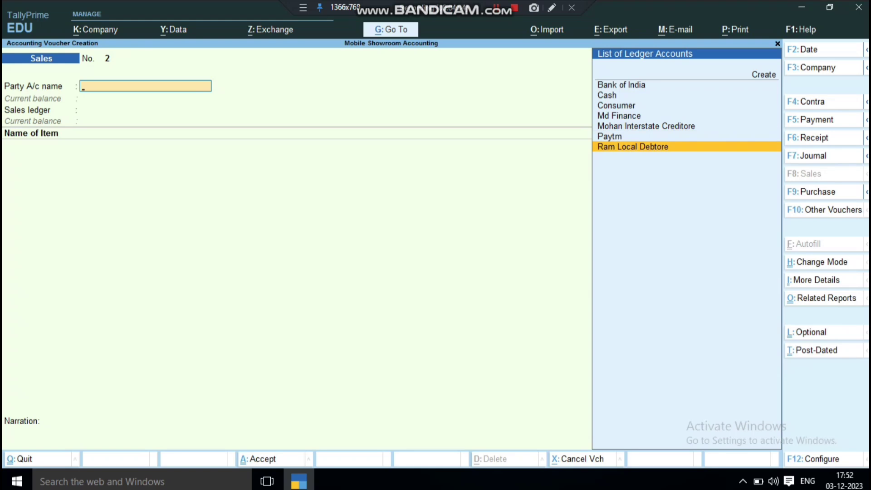
key("Return")
Step: Leave the dispatch details blank, keep the debtor's party details, and use Sales A/c as the sales ledger
key("Return")
key("Return")
key("Return")
key("Return")
key("Return")
key("Return")
key("Return")
key("Return")
key("Return")
key("Return")
key("Return")
key("Return")
key("Return")
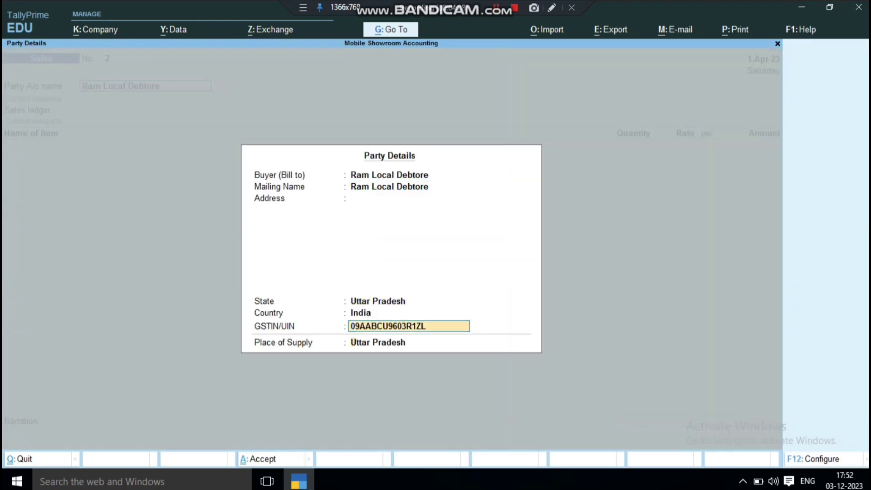
key("Return")
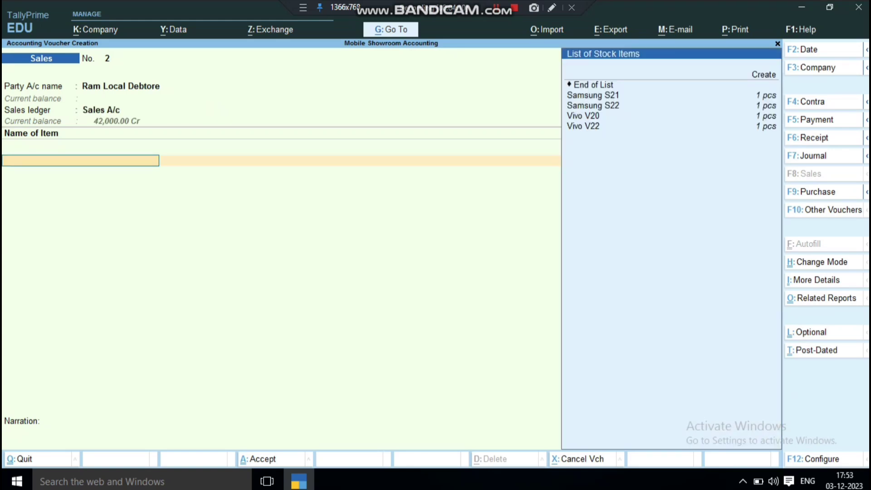
Step: Add Samsung S21 to the sale with the description "Imei."
key("Down")
key("Return")
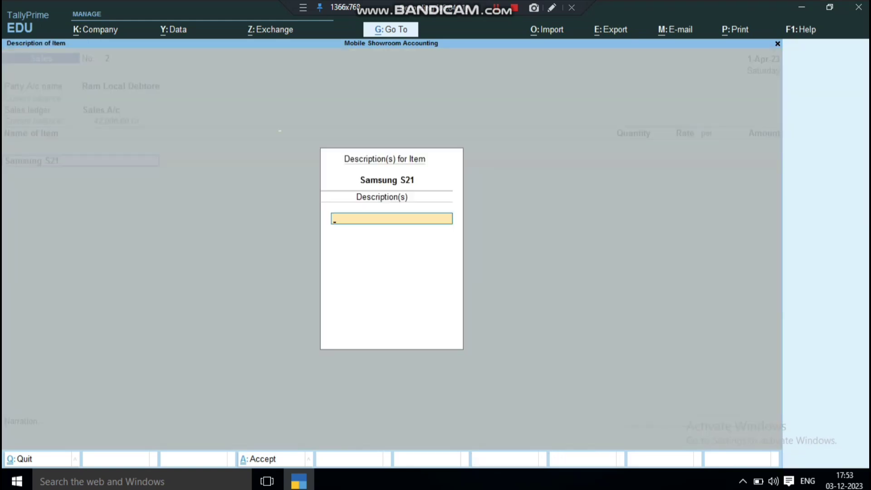
key("Return")
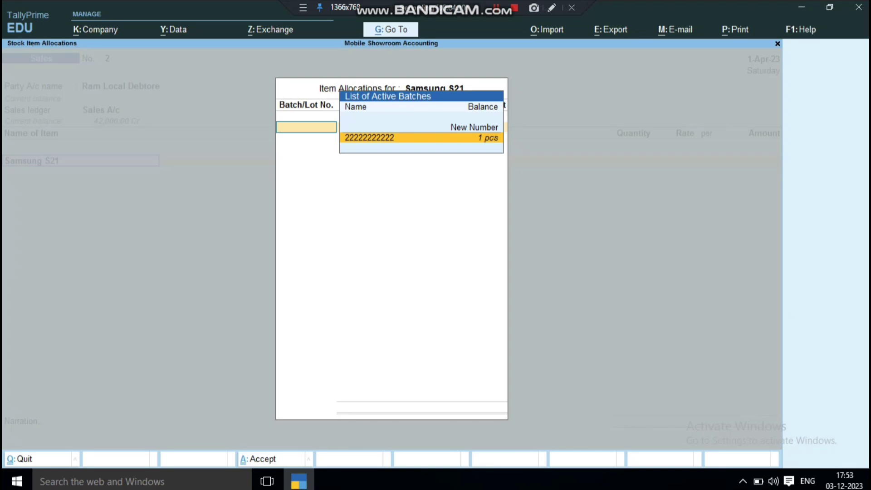
key("Escape")
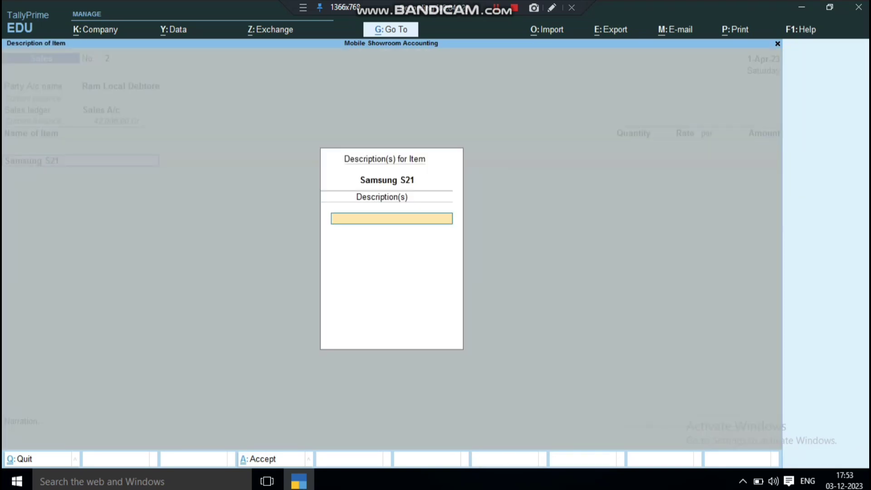
type("Imei.")
key("Return")
key("Return")
key("Escape")
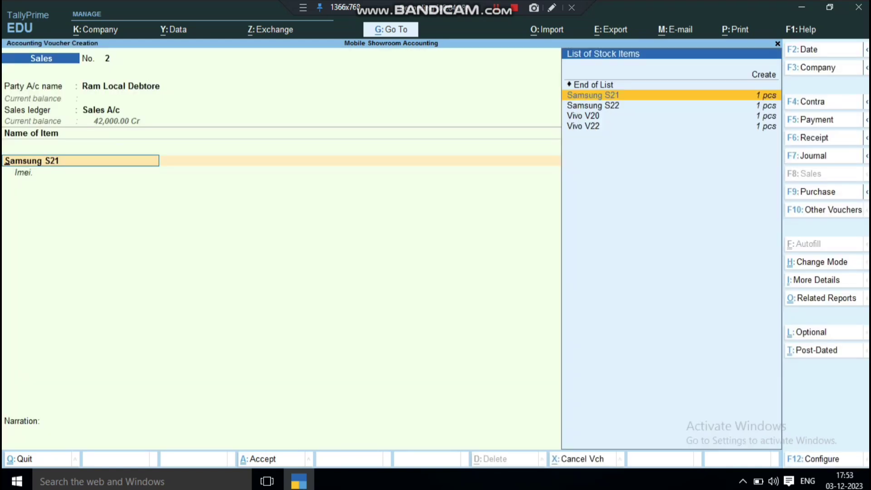
key("Return")
key("Return")
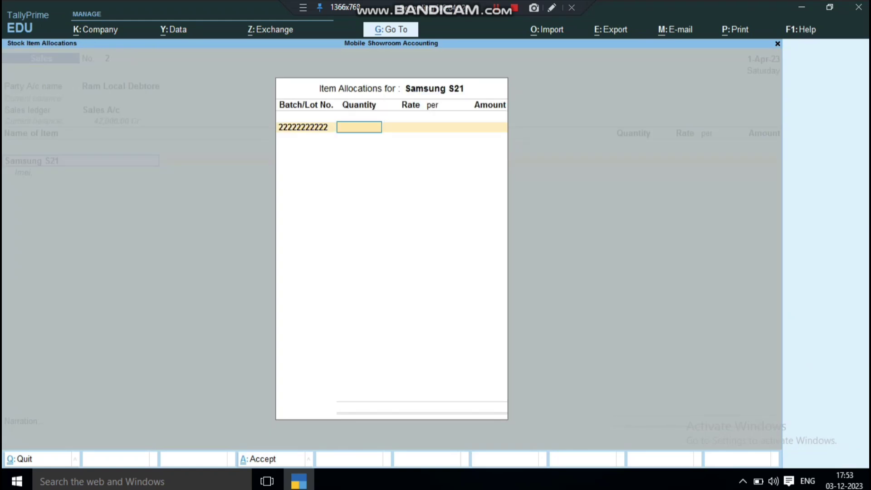
type("1")
key("Return")
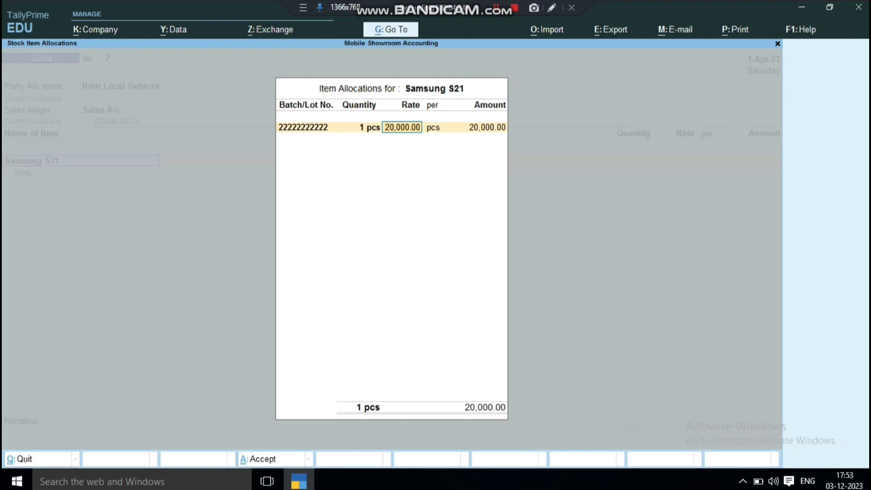
key("Return")
key("Return")
key("Return")
key("Return")
key("Return")
Step: Change the Samsung S21's description to "Imei.22222" and finish the item list
key("BackSpace")
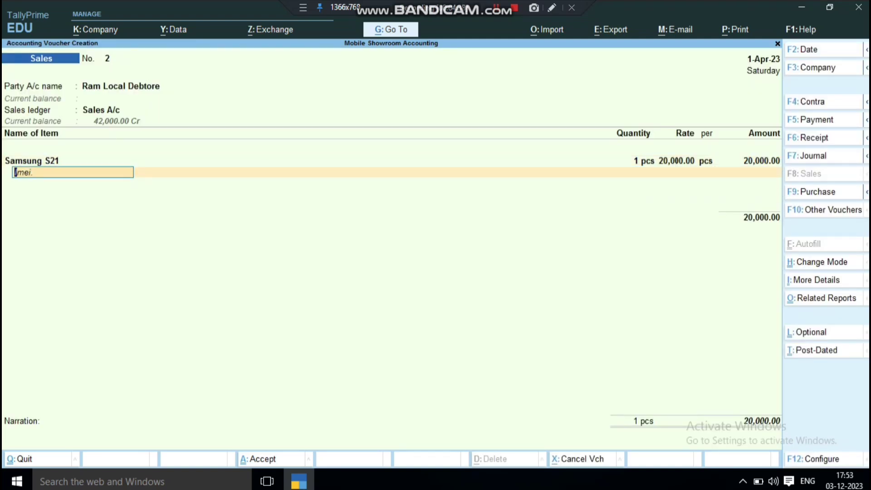
type("Imei.22222")
key("Return")
key("Return")
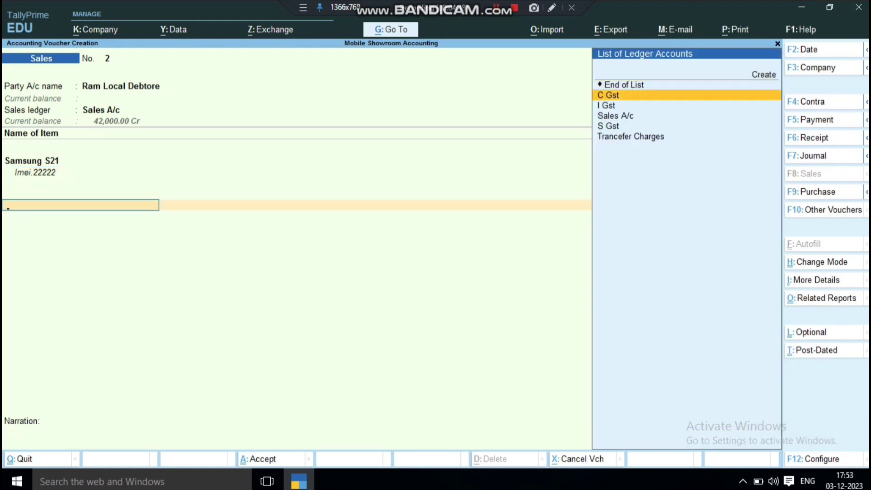
Step: Add the C Gst and S Gst tax ledgers to the sale and save the voucher
key("Return")
key("Return")
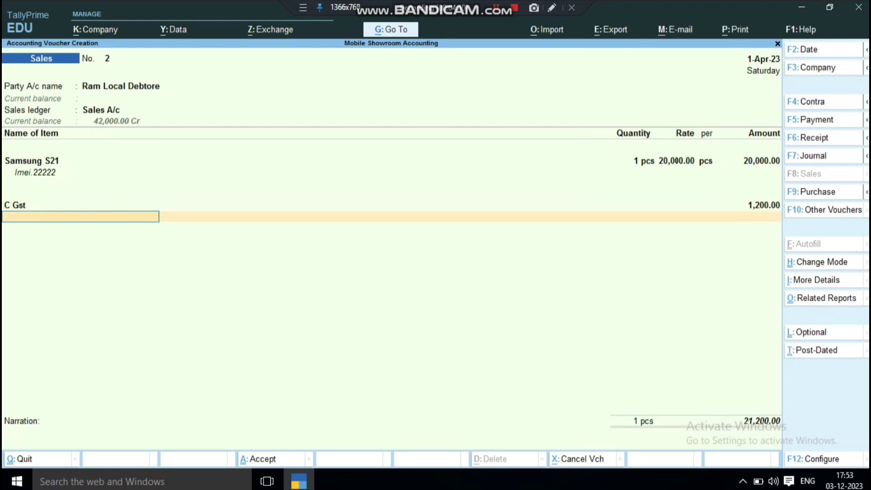
key("Down")
key("Down")
key("Down")
key("Return")
key("ctrl")
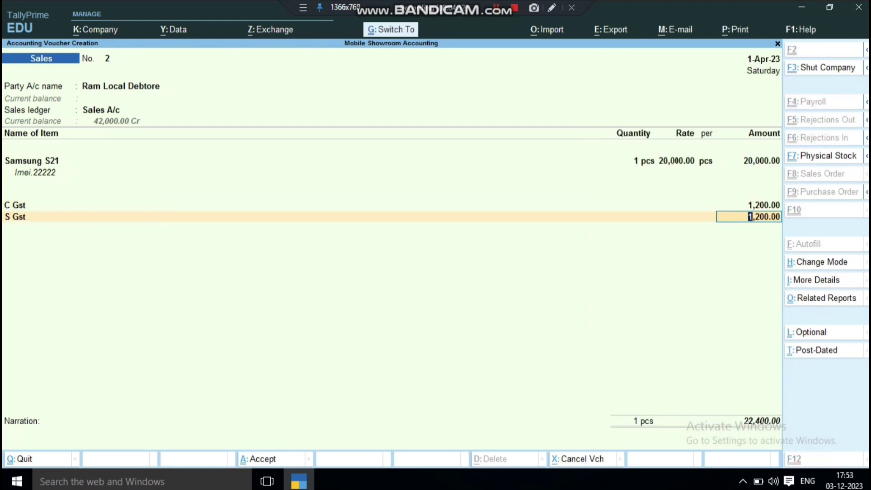
key("BackSpace")
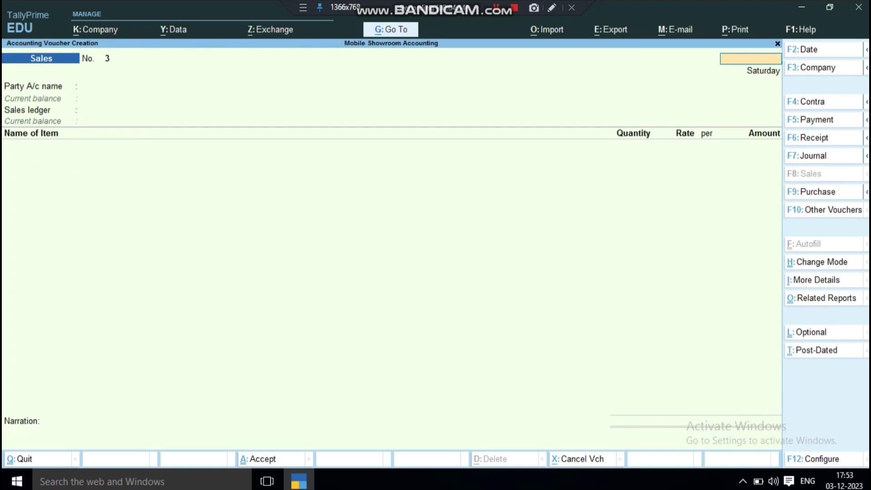
Step: Start a receipt voucher dated 1-Apr-23 and choose the local debtor's ledger as the credit account
key("Escape")
key("F6")
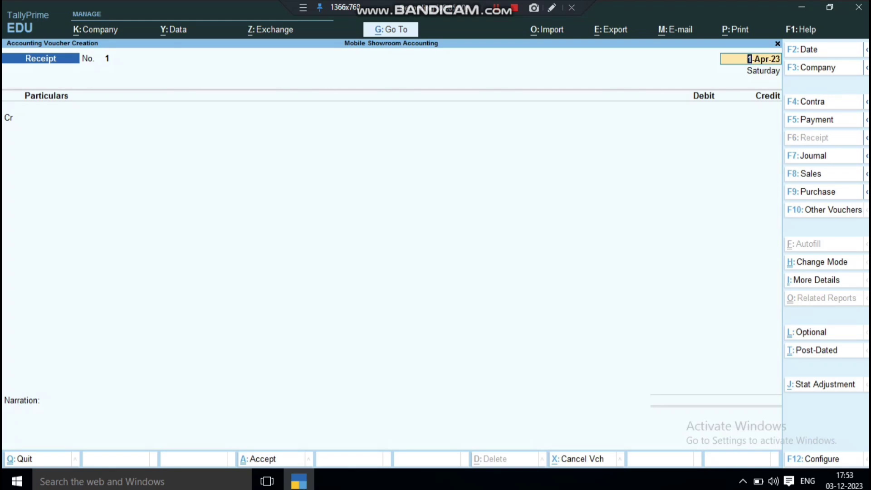
key("Return")
key("Down")
key("Down")
key("Down")
key("Down")
key("Down")
key("Down")
key("Down")
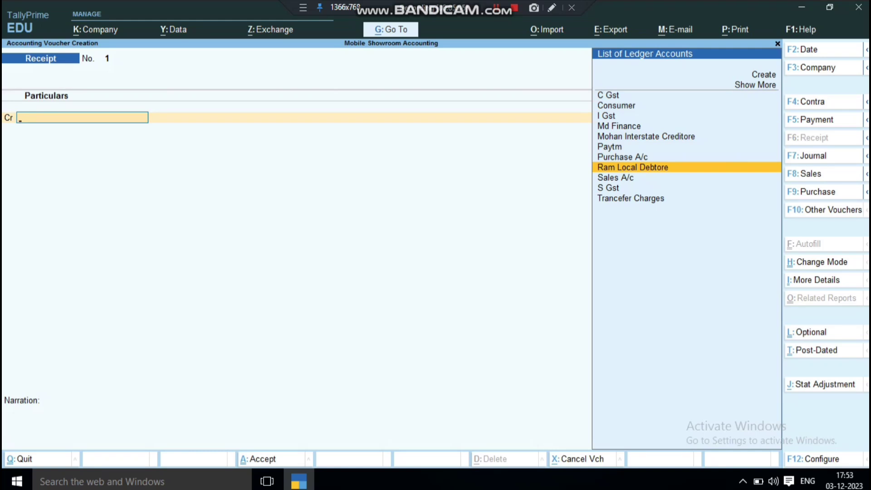
key("Return")
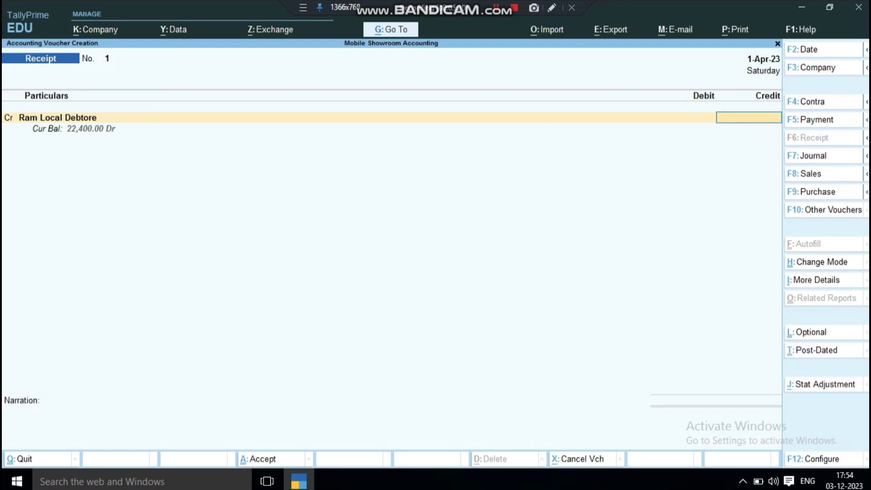
Step: Credit the debtor with 22,400 and settle it against pending bill 2
type("22400")
key("Return")
key("Return")
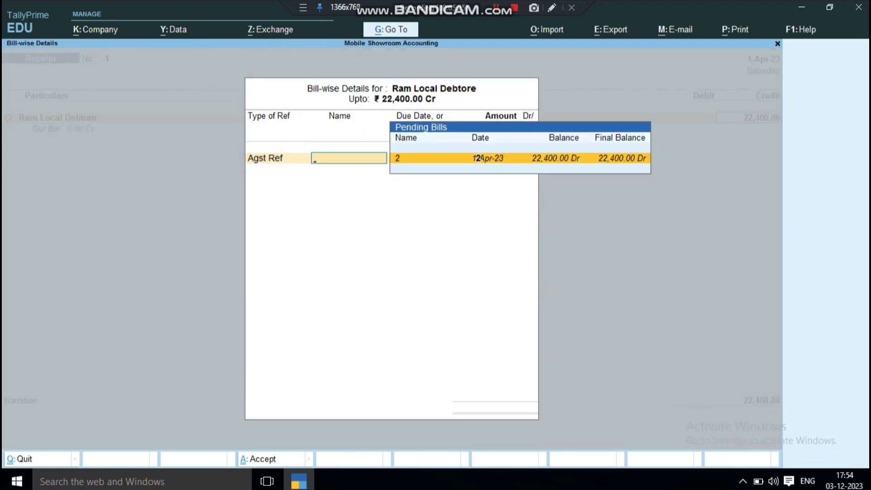
key("Return")
key("Return")
key("Return")
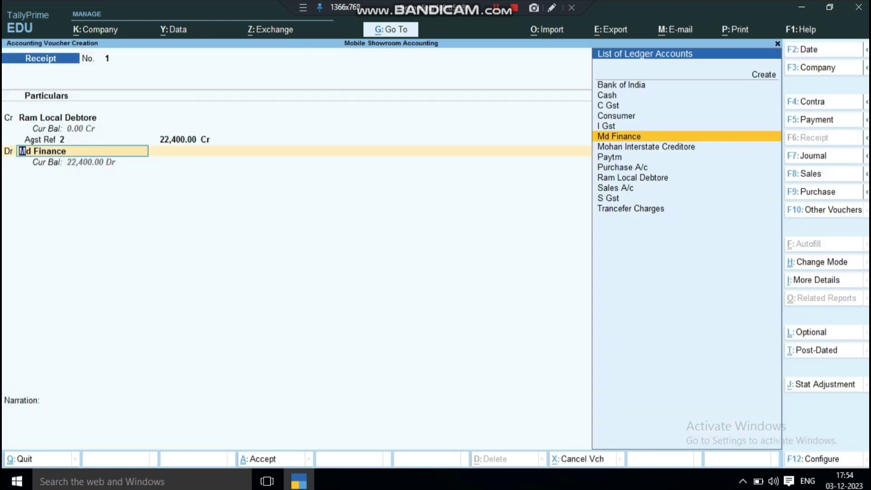
Step: Replace Md Finance with Cash on the receipt's first debit line, set its amount to 20,000, and continue with another debit line
key("Up")
key("Up")
key("Up")
key("Up")
key("Return")
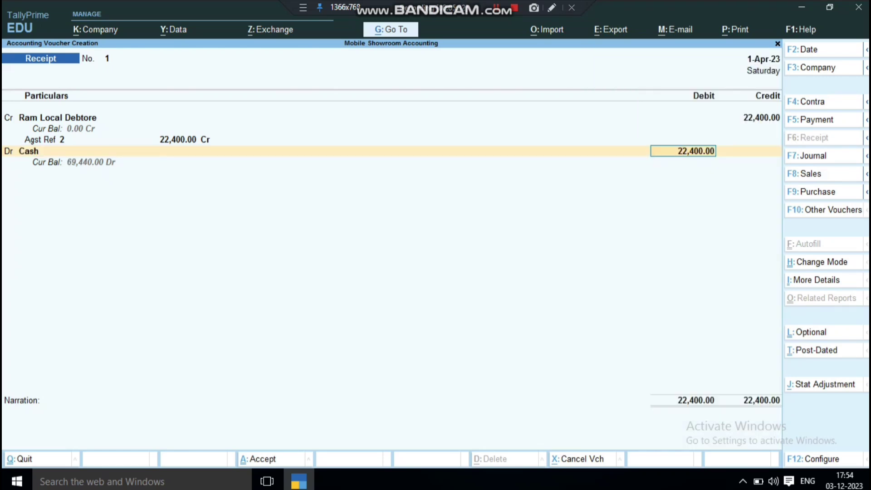
type("20000")
key("Return")
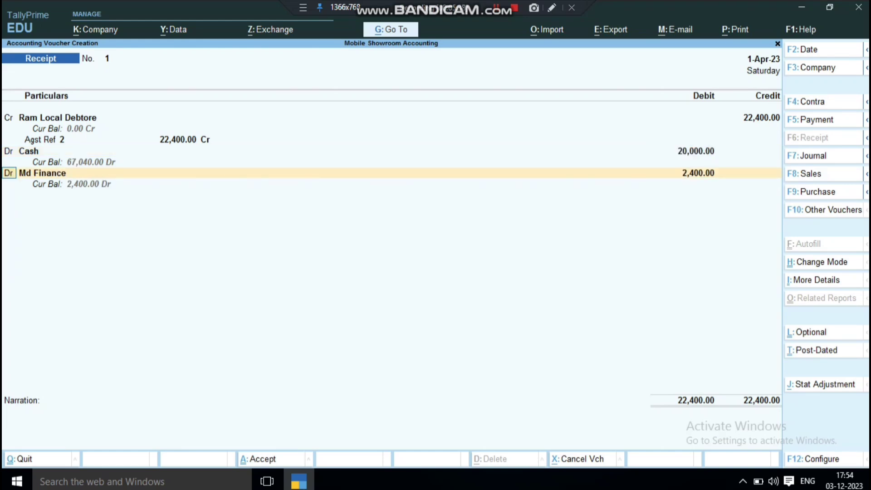
key("Return")
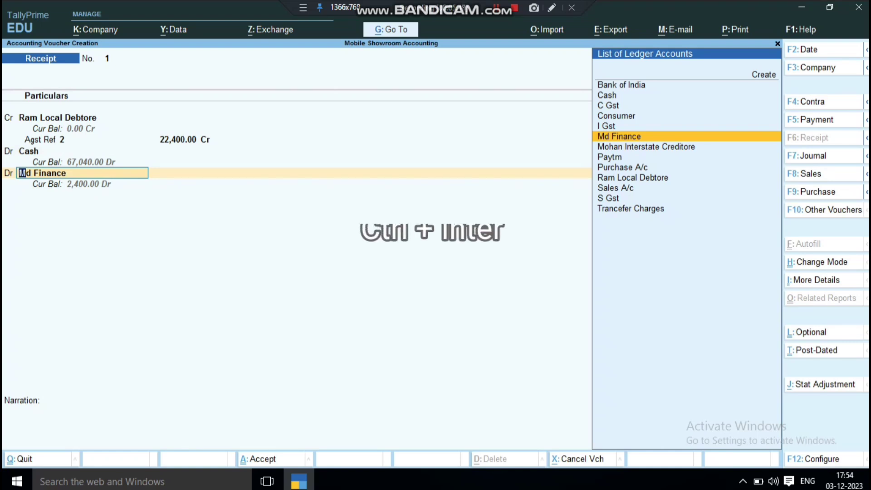
Step: Alter the Md Finance ledger to set its GST registration type to Consumer and save it
key("ctrl")
key("ctrl+Return")
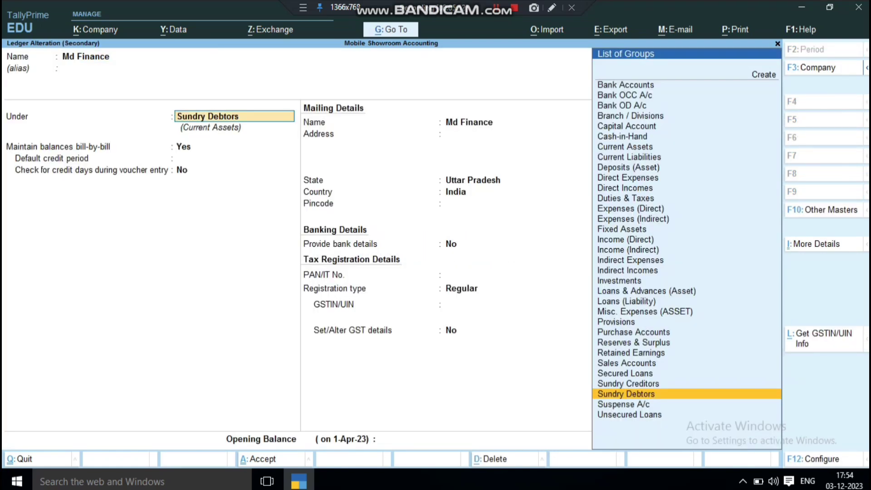
key("Return")
key("Return")
key("Return")
key("Return")
key("Return")
key("Return")
key("Return")
key("Return")
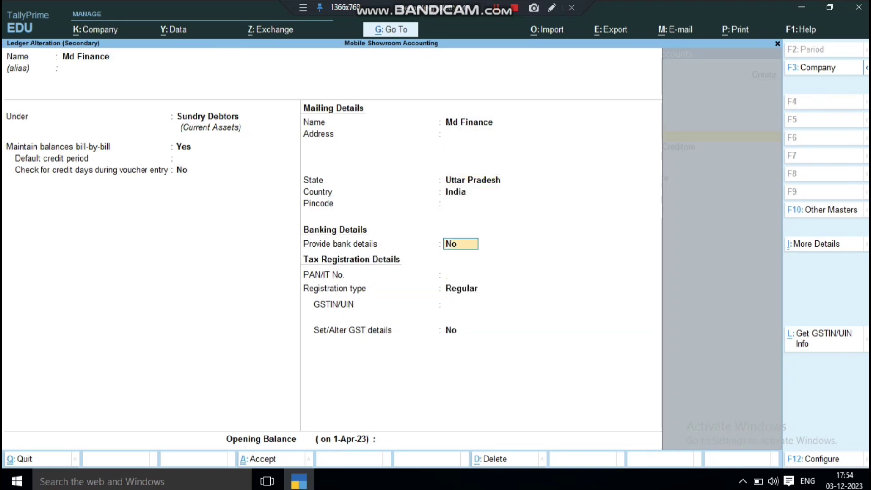
key("Return")
key("Return")
key("Up")
key("Return")
key("Return")
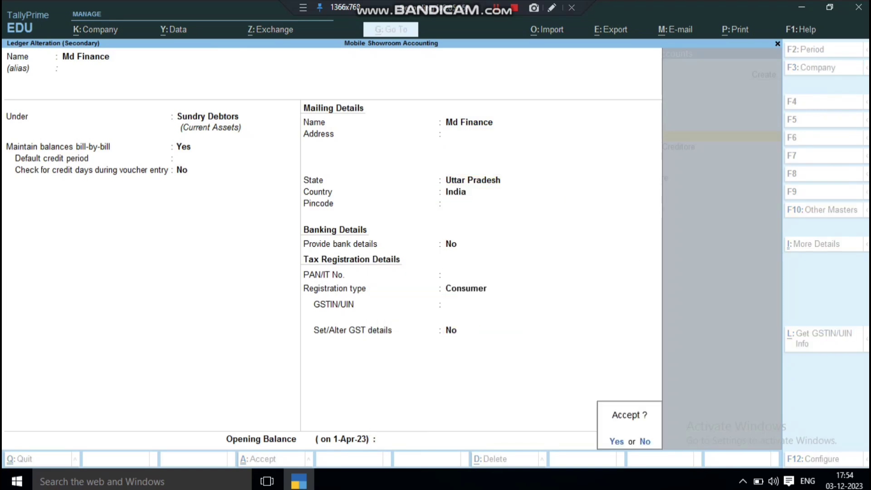
key("Return")
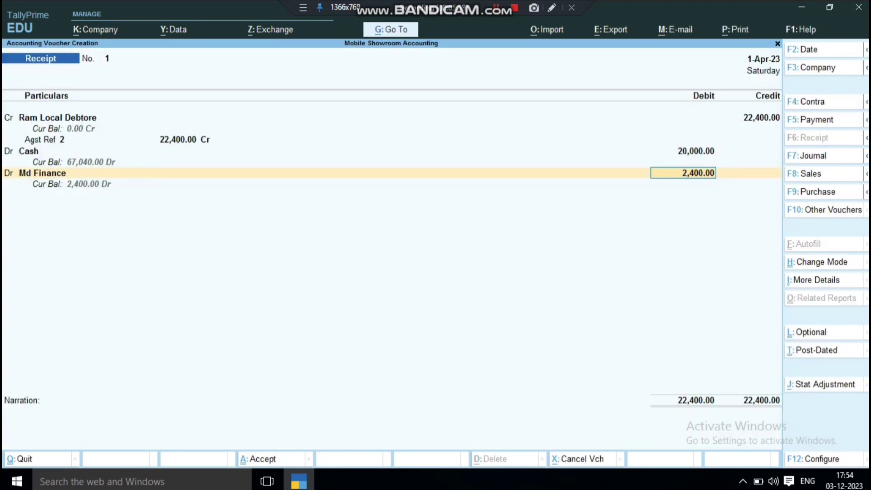
Step: Debit Md Finance with 2,400 on the receipt and allocate the amount On Account
key("Return")
key("Return")
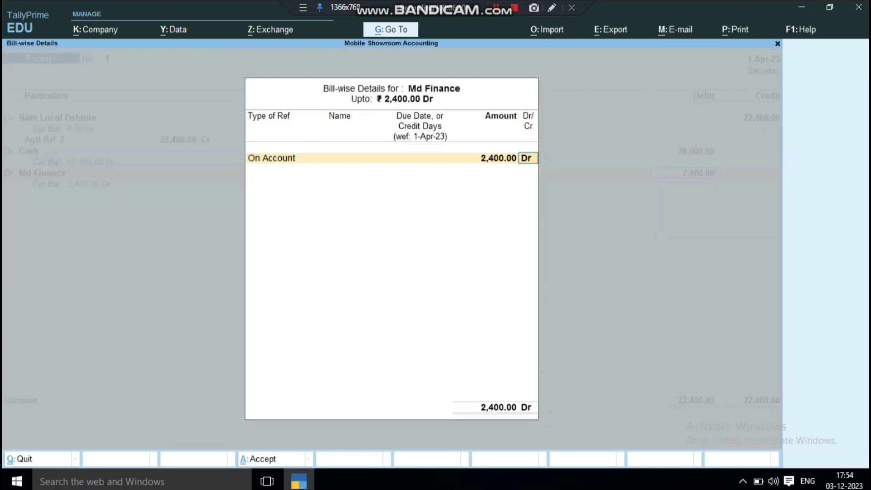
key("Return")
key("Return")
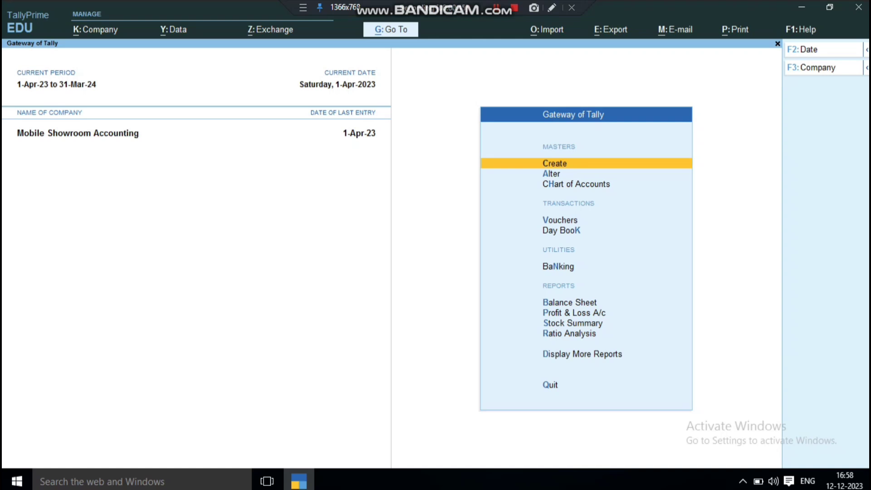
Step: Start a sales voucher dated 1-Apr-23 and choose the local debtor's ledger as the party account
key("Down")
key("Down")
key("Down")
key("Return")
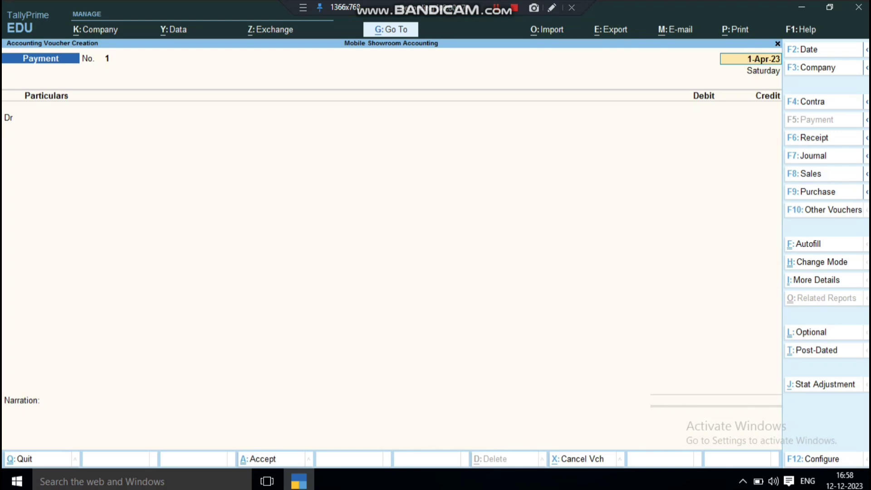
key("F8")
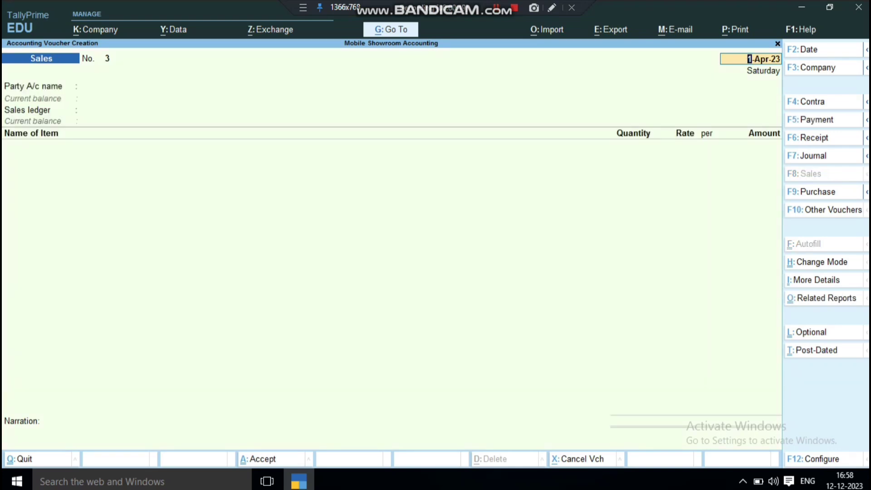
key("Return")
key("Down")
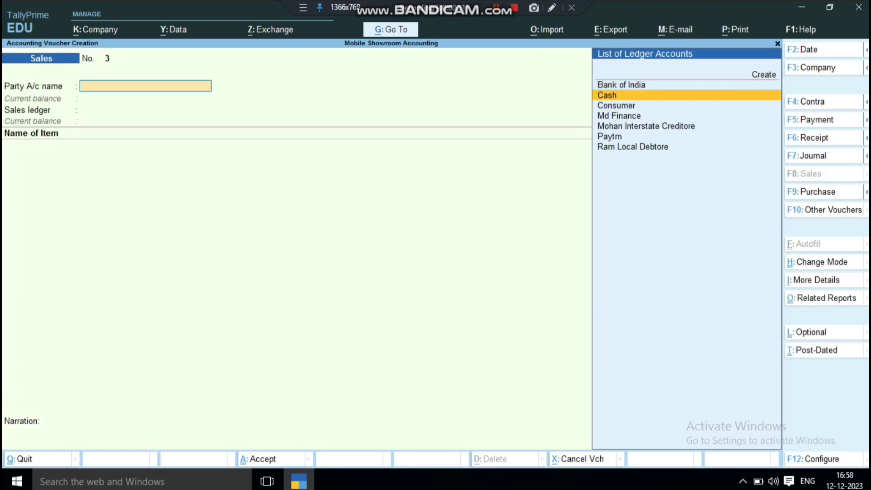
key("Down")
key("Down")
key("Down")
key("Down")
key("Down")
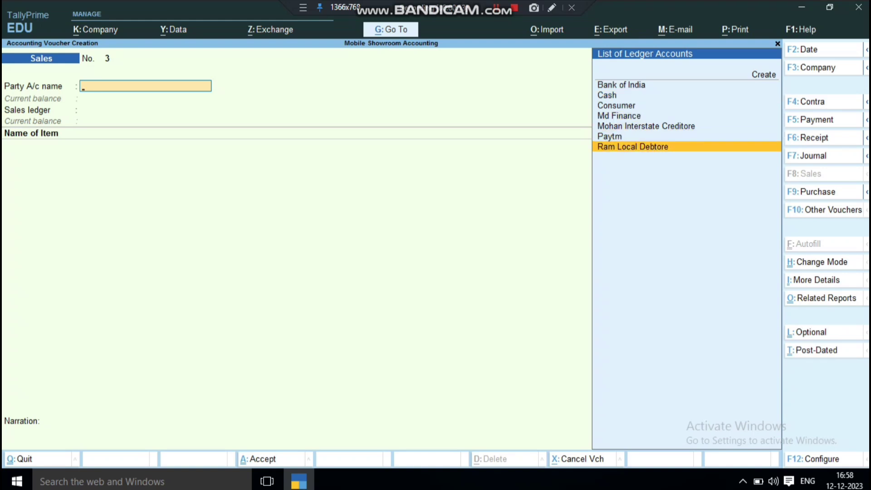
key("Return")
Step: Leave the dispatch details blank, accept the party details and use Sales A/c as the sales ledger
key("Return")
key("Return")
key("Return")
key("Return")
key("Return")
key("Return")
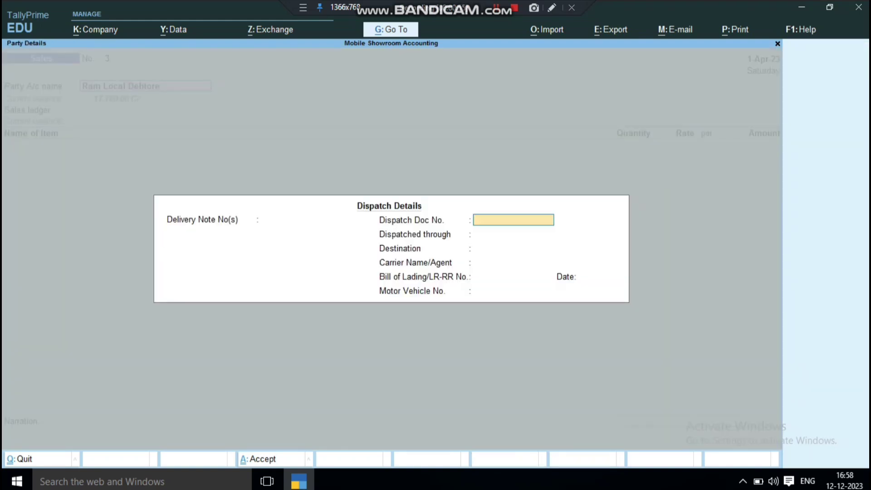
key("Return")
key("Return")
key("Return")
key("Return")
key("Return")
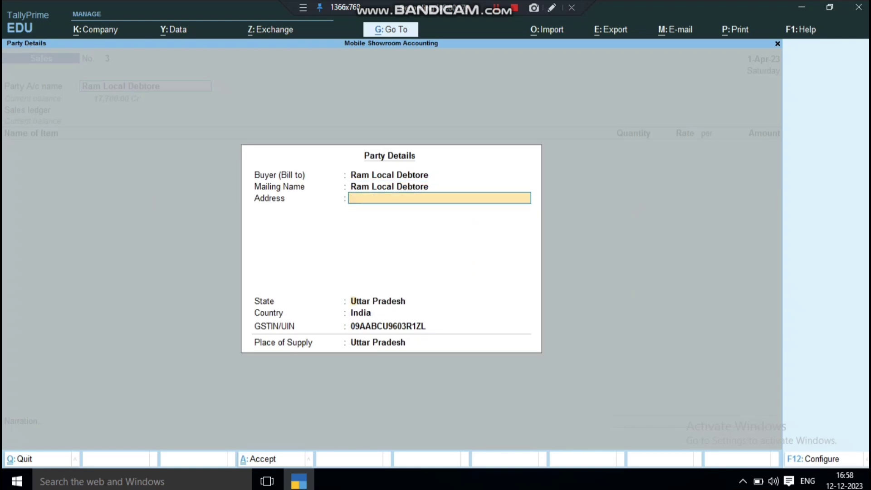
key("Return")
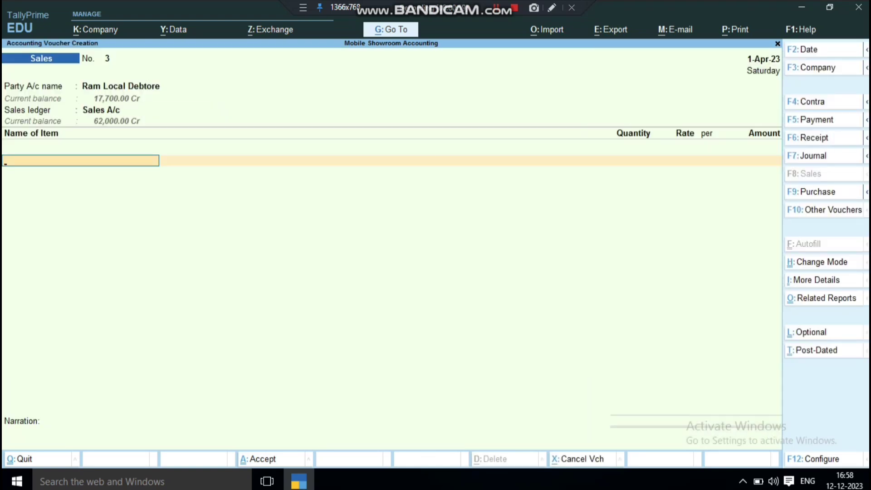
Step: Add 1 pcs of Samsung S22 from batch 333333333 at a rate of 22,000 to the sale
key("Down")
key("Down")
key("Down")
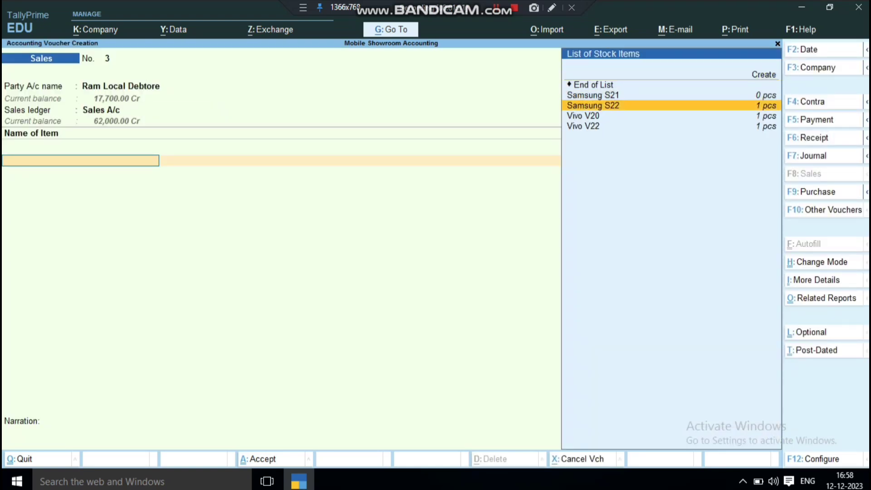
key("Return")
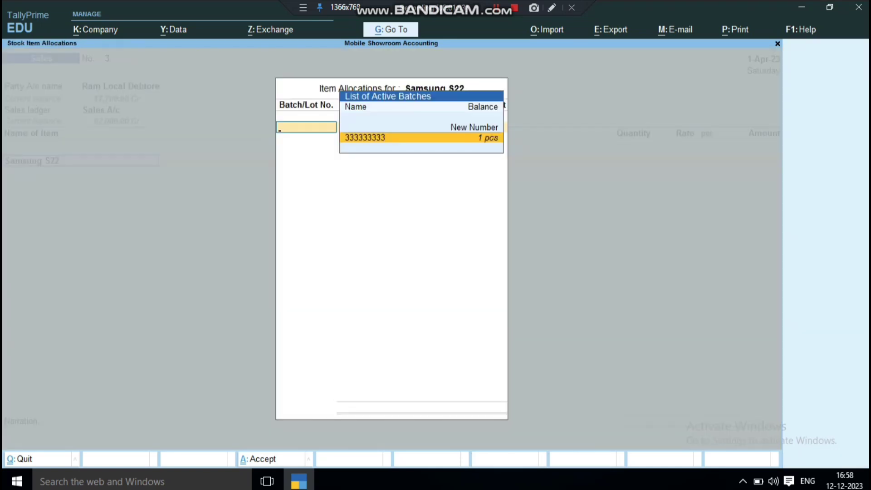
key("Return")
type("1 pcs")
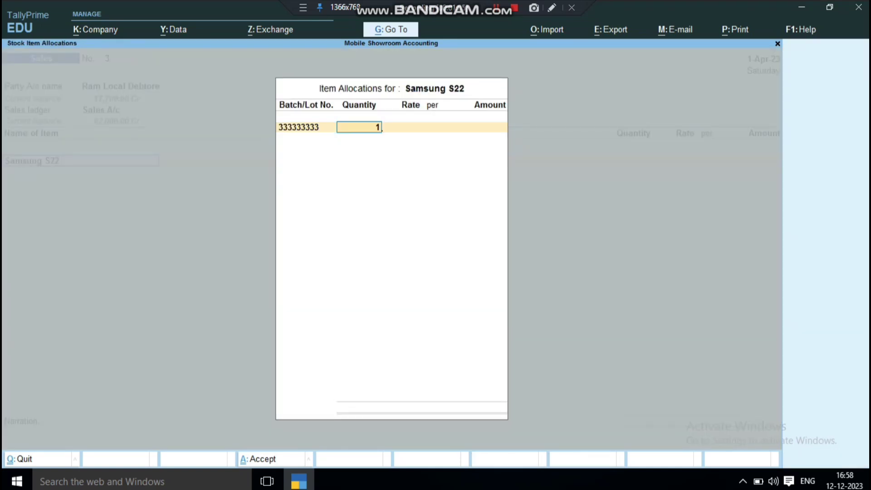
key("Return")
key("Return")
key("Return")
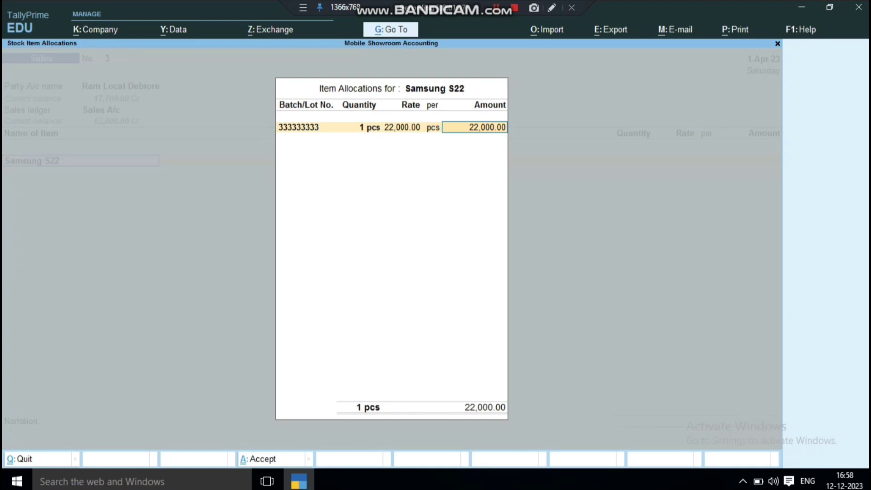
key("Return")
key("Return")
key("Return")
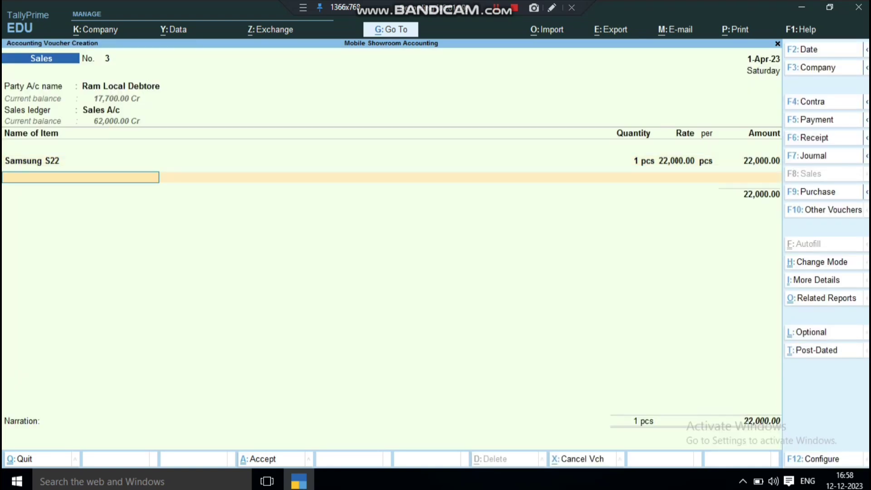
Step: Add the C Gst and S Gst ledgers to the Samsung S22 sale and save the voucher
key("Return")
key("Down")
key("Down")
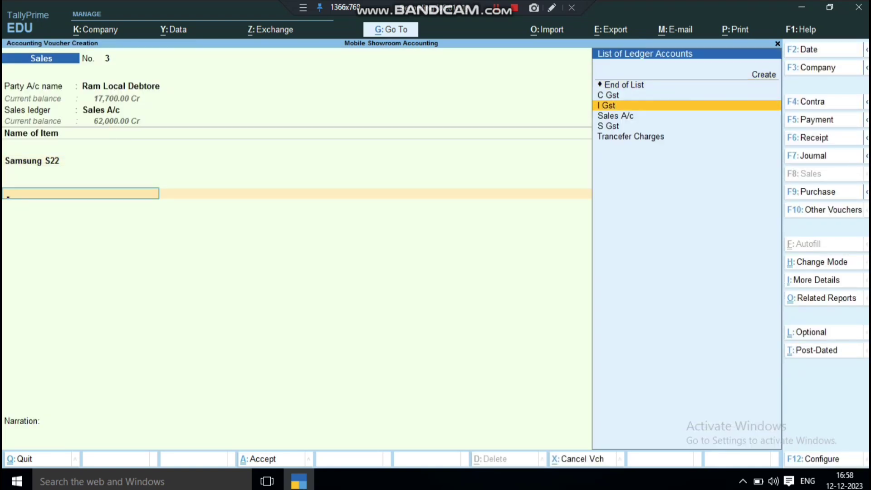
key("Up")
key("Return")
key("Return")
key("Down")
key("Down")
key("Down")
key("Down")
key("Down")
key("Return")
key("Return")
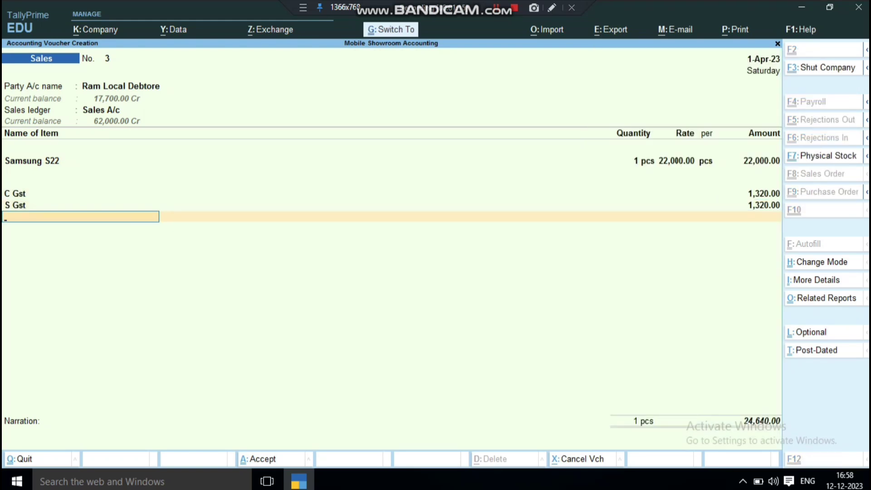
key("Return")
key("Return")
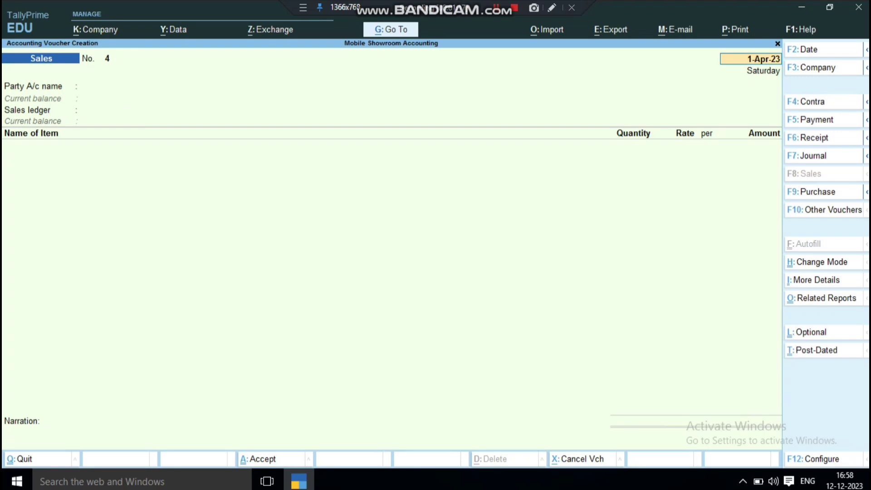
Step: Leave voucher entry, open the saved Samsung S22 sales voucher to review it, and return to the Gateway of Tally
key("BackSpace")
key("Escape")
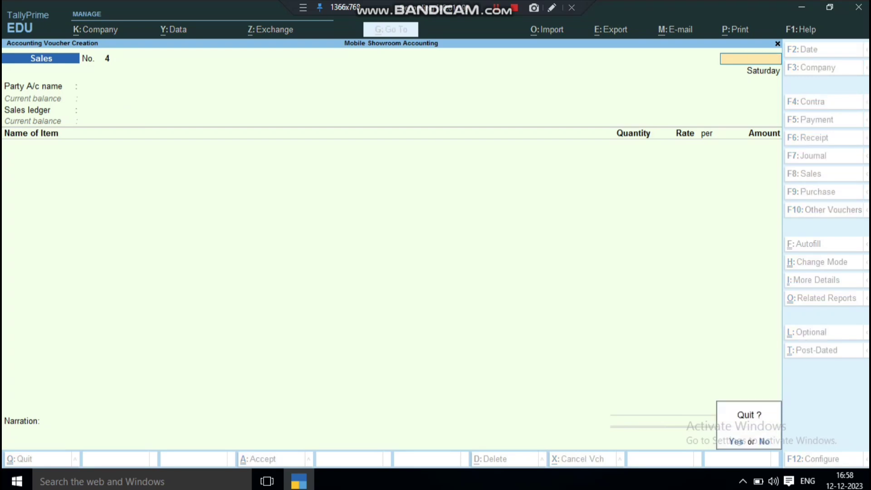
key("y")
key("d")
key("d")
key("Down")
key("Down")
key("Down")
key("Down")
key("Down")
key("Return")
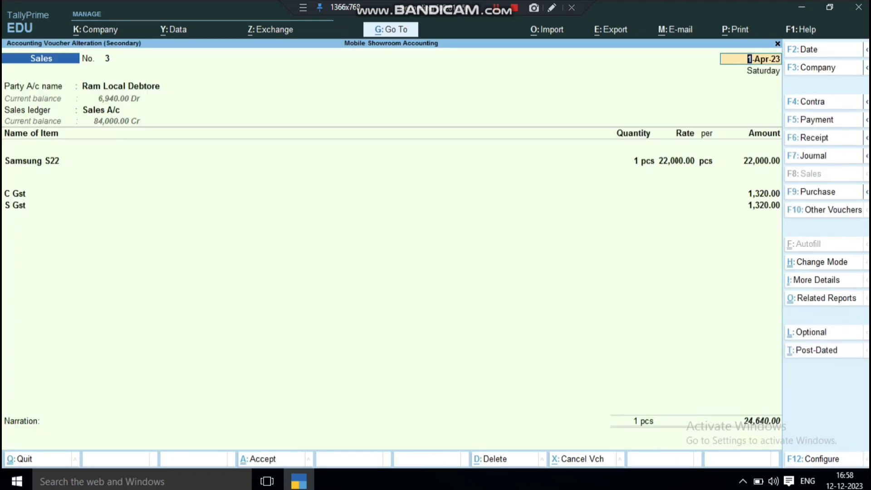
key("Escape")
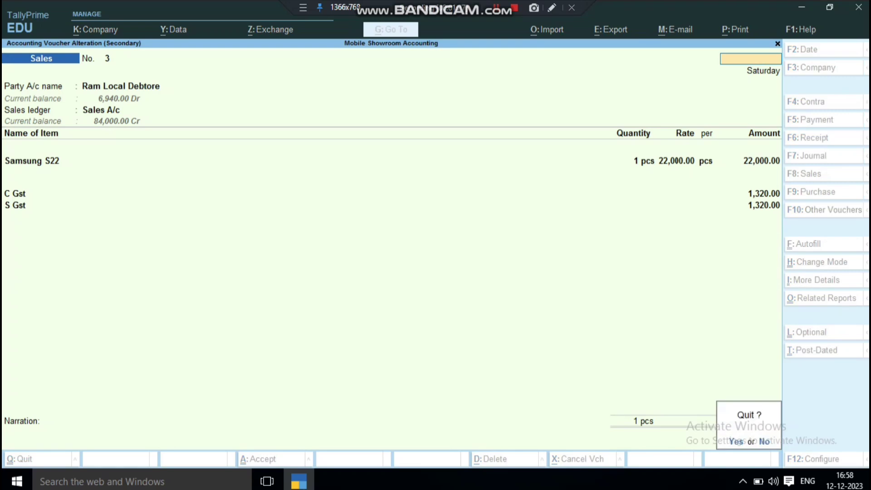
key("y")
key("Escape")
key("Escape")
key("Escape")
key("n")
Step: Start a receipt voucher dated 1-Apr-23 and choose the local debtor's ledger as the credit account
key("Down")
key("Down")
key("Down")
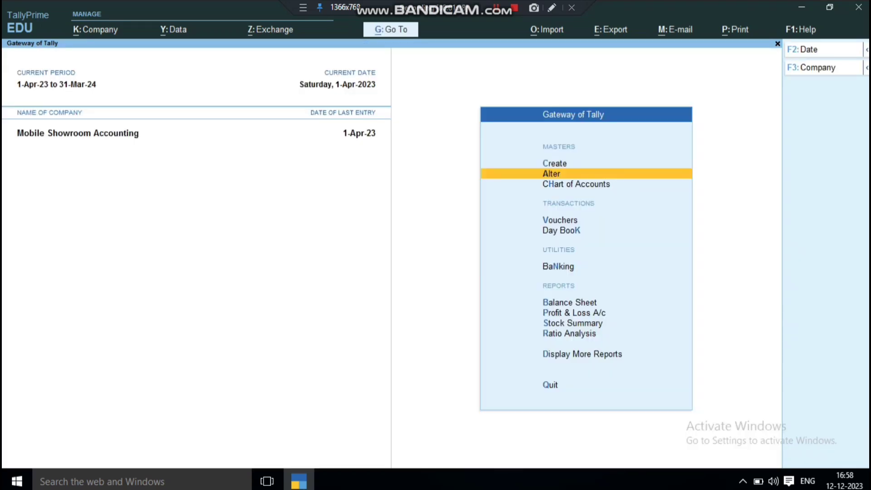
key("Down")
key("Down")
key("Return")
key("F6")
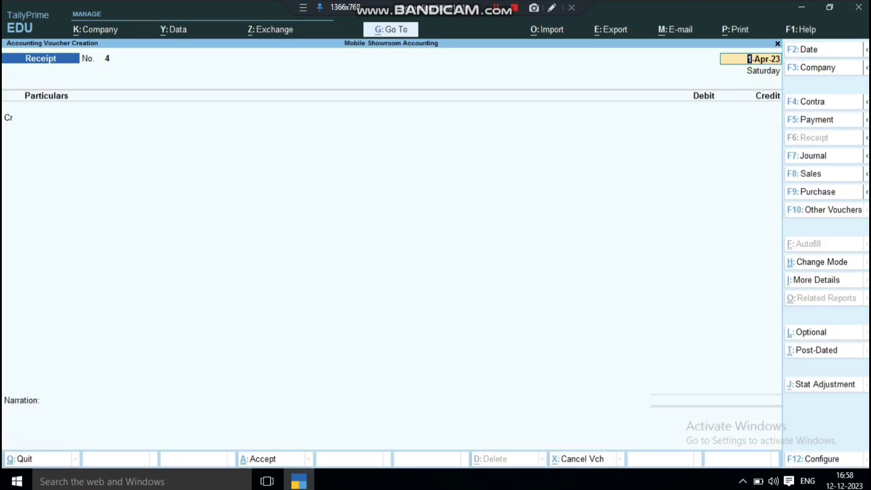
key("Return")
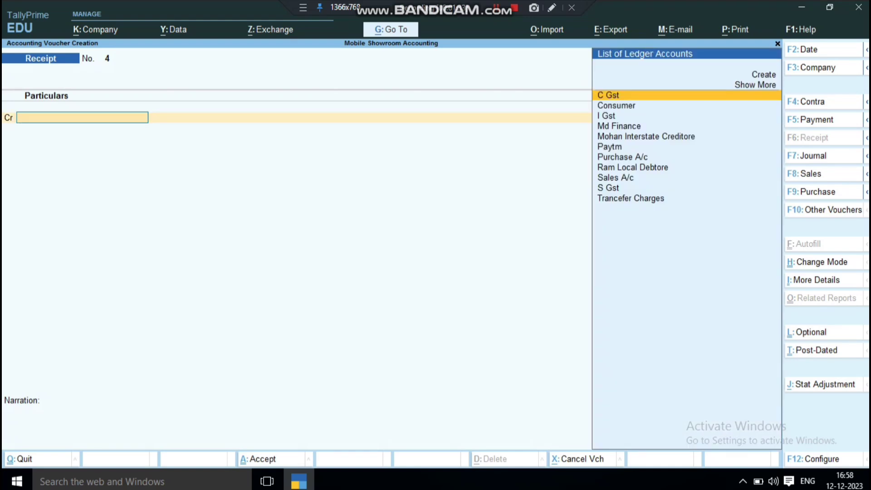
key("Down")
key("Down")
key("Down")
key("Down")
key("Down")
key("Down")
key("Down")
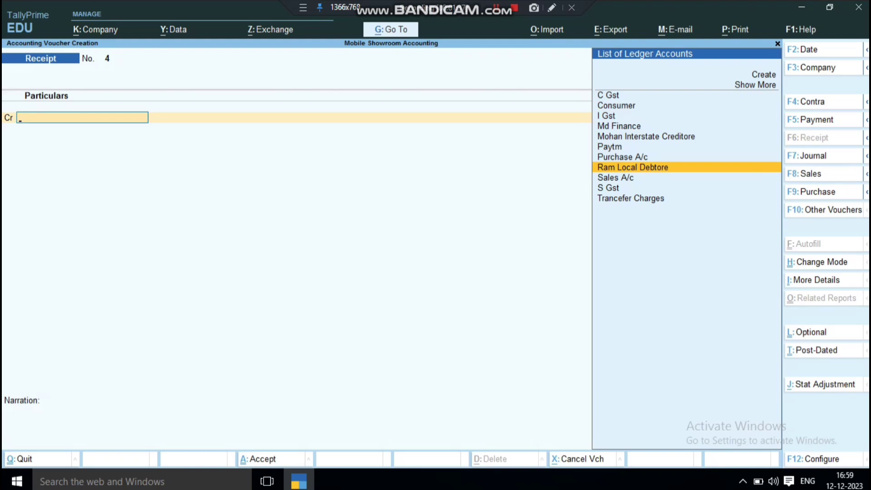
key("Return")
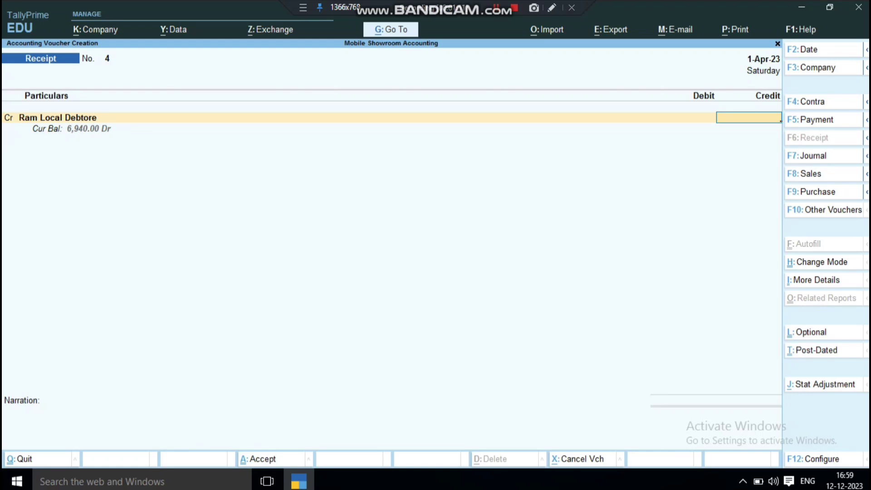
Step: Credit the debtor with 6,940 and settle it against pending bill 3
type("6940")
key("Return")
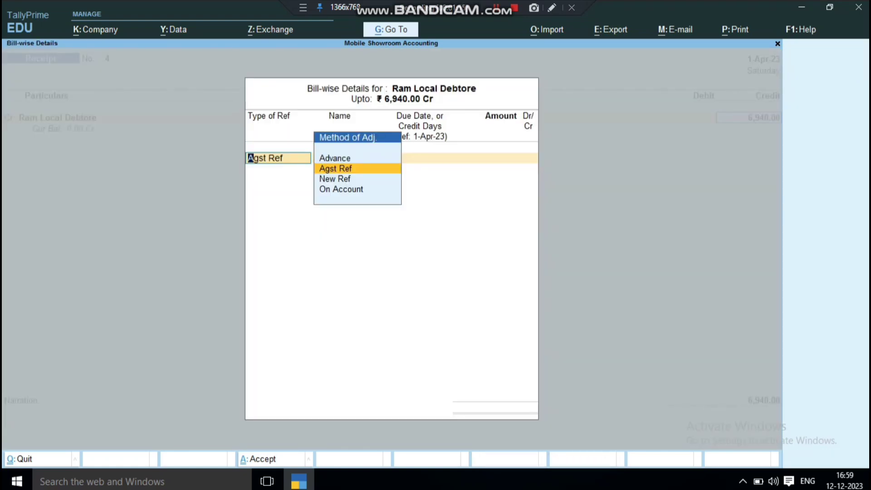
key("Return")
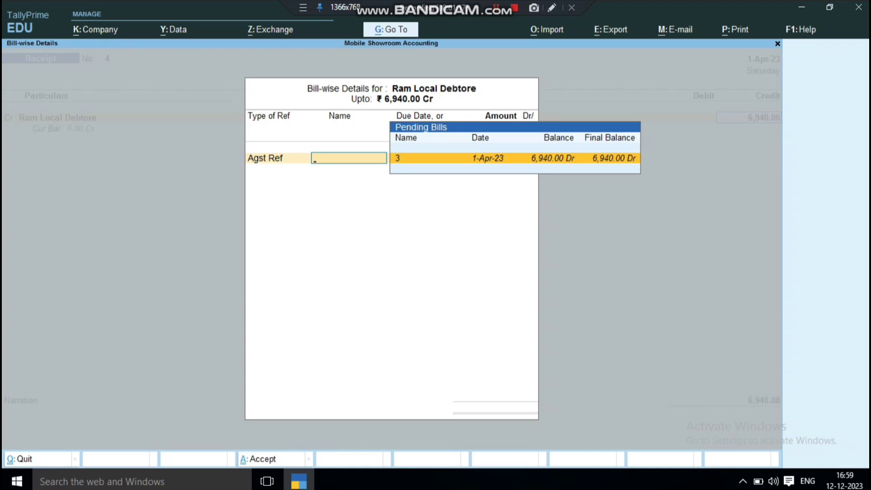
key("Return")
key("Return")
key("Return")
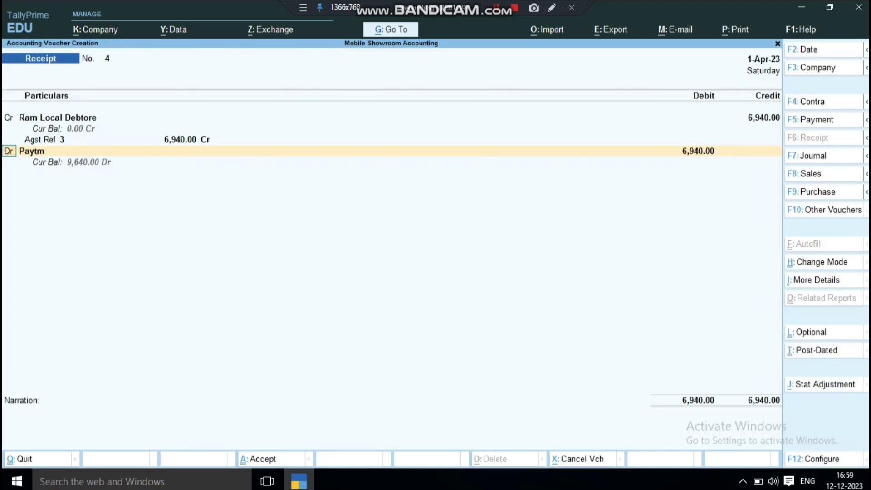
Step: Replace Paytm with Cash on the receipt's first debit line and set its amount to 2,000
key("Return")
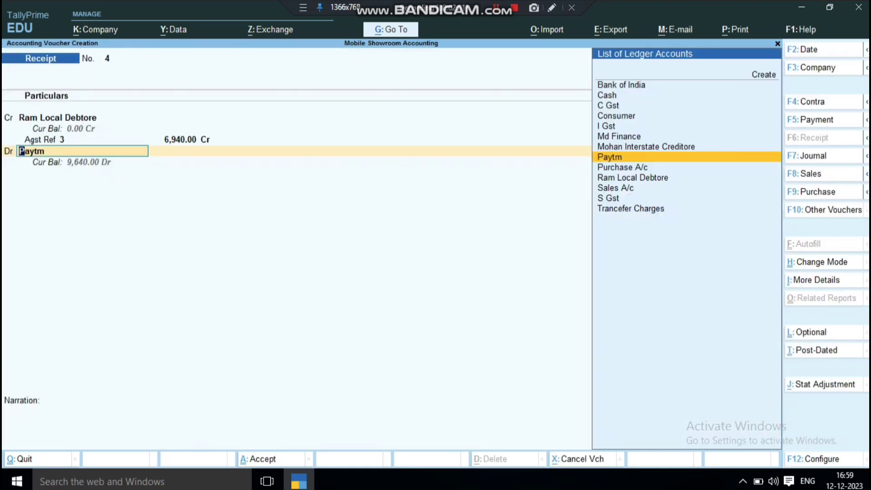
type("Cash")
key("Return")
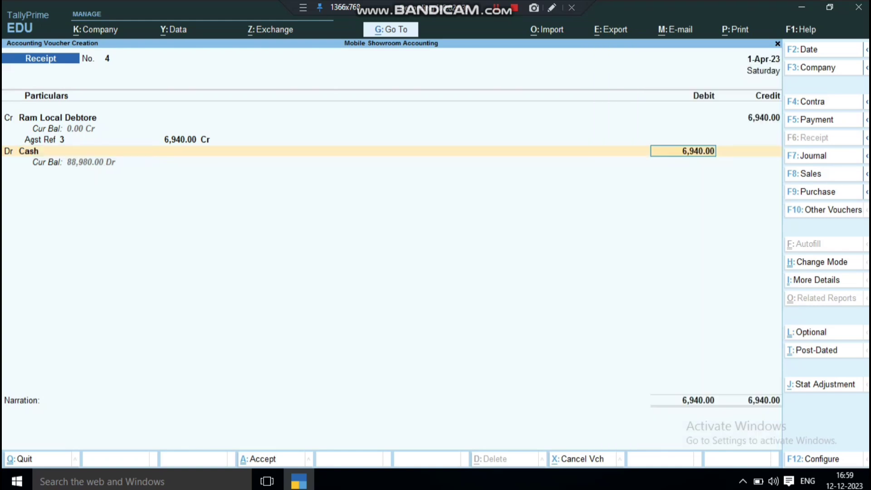
type("2000")
key("Return")
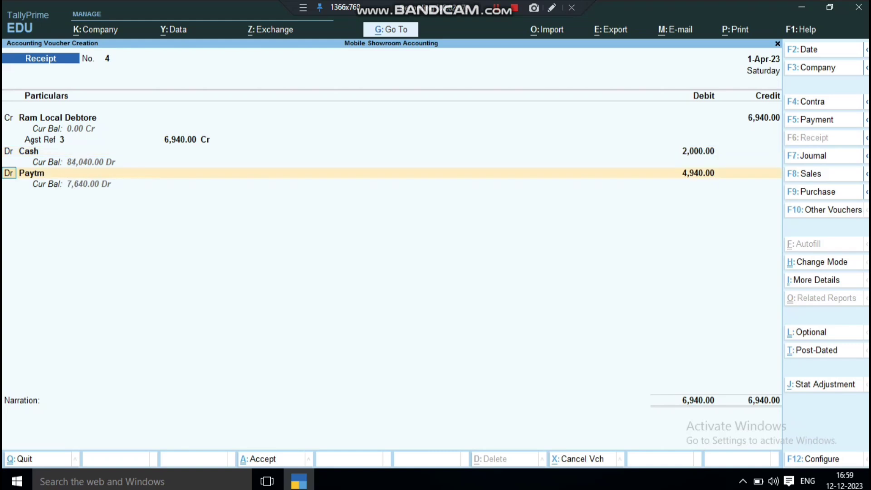
Step: Open the Paytm ledger from the receipt's second debit line, review its group, bill-by-bill and registration settings, and accept it
key("Return")
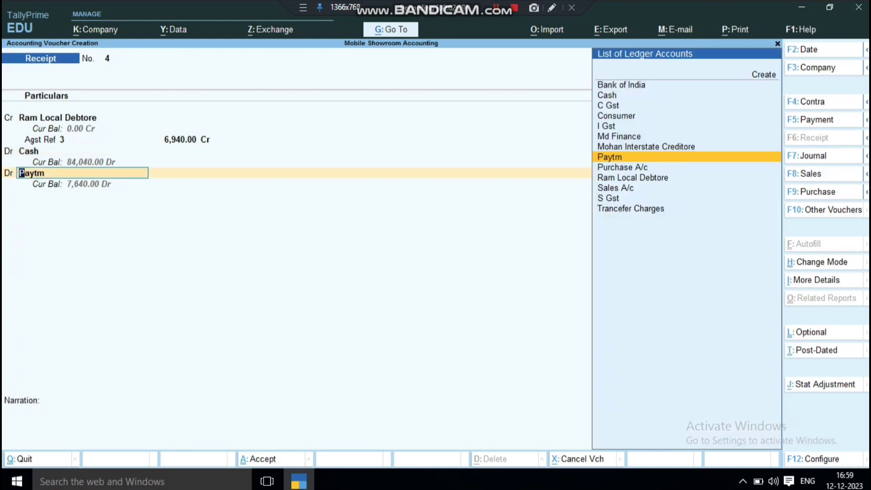
key("Return")
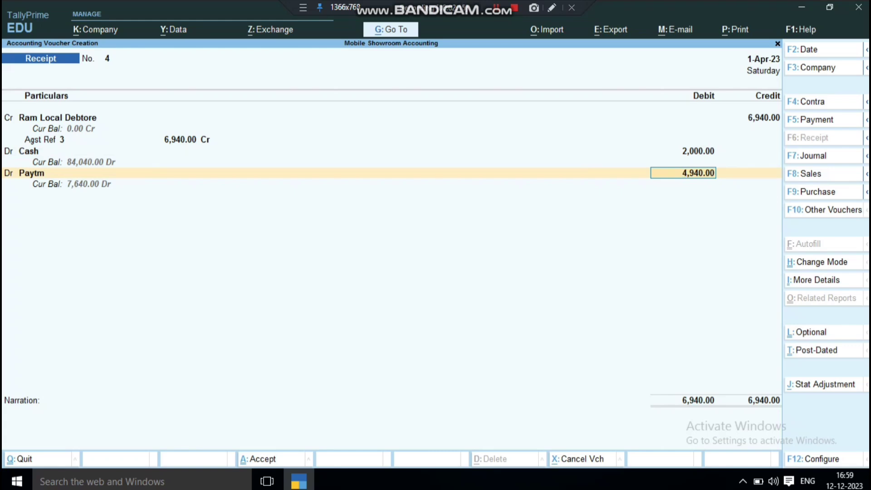
key("BackSpace")
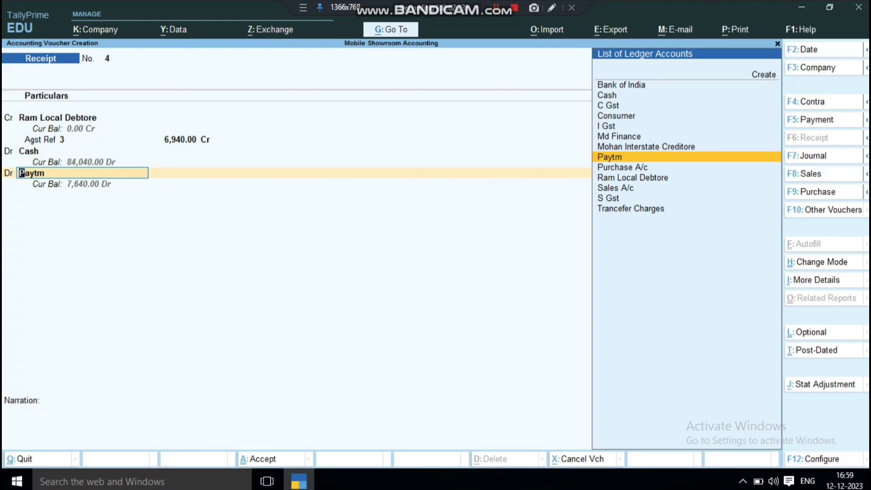
key("ctrl")
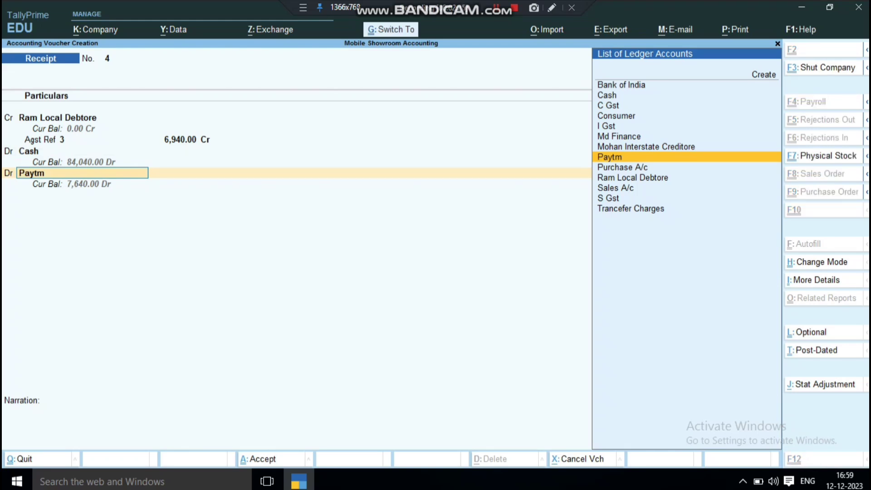
key("ctrl+Return")
key("Return")
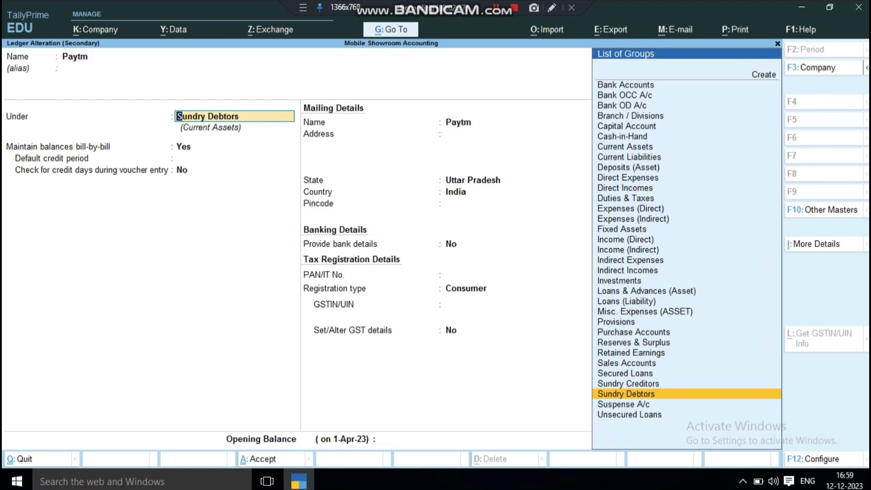
key("Return")
key("Return")
key("Return")
key("Return")
key("Return")
key("Return")
key("Return")
key("Return")
key("Return")
key("Return")
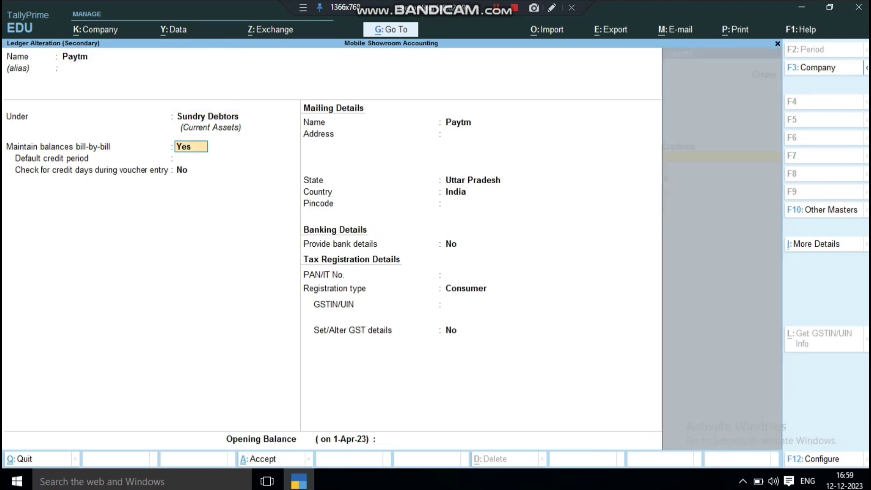
key("Return")
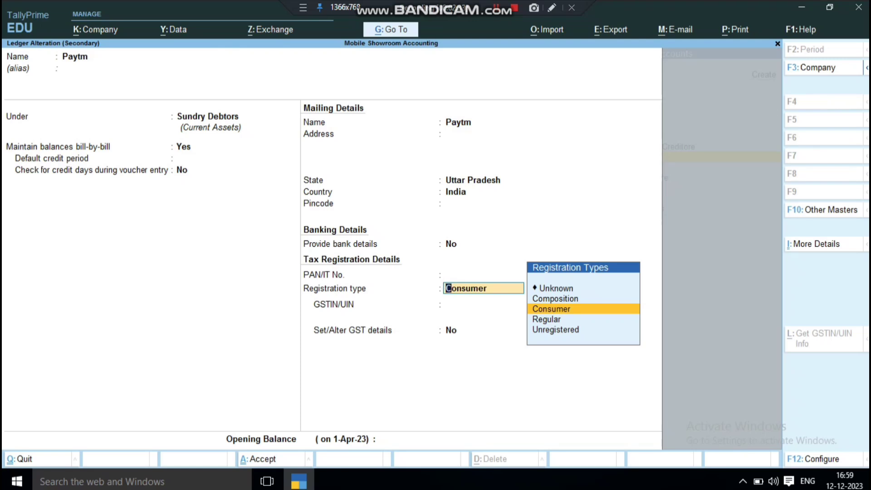
key("BackSpace")
key("BackSpace")
key("BackSpace")
key("BackSpace")
key("BackSpace")
key("BackSpace")
key("BackSpace")
key("BackSpace")
key("BackSpace")
key("BackSpace")
key("BackSpace")
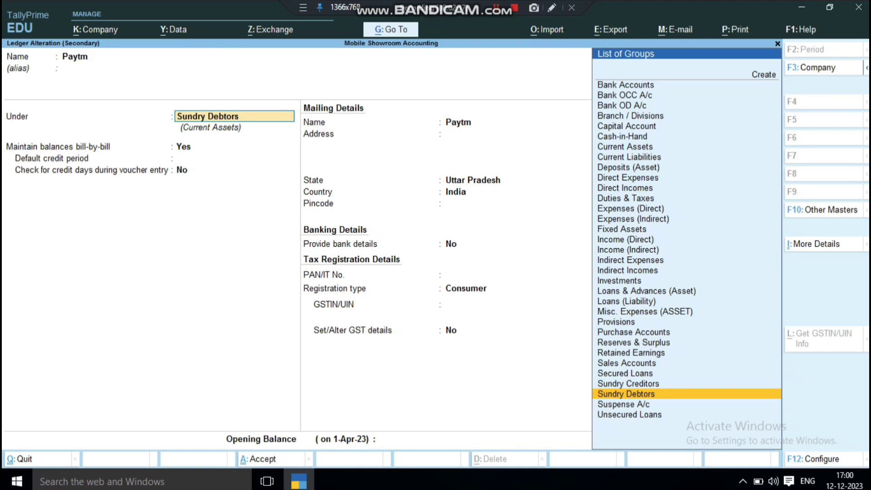
key("Return")
key("Return")
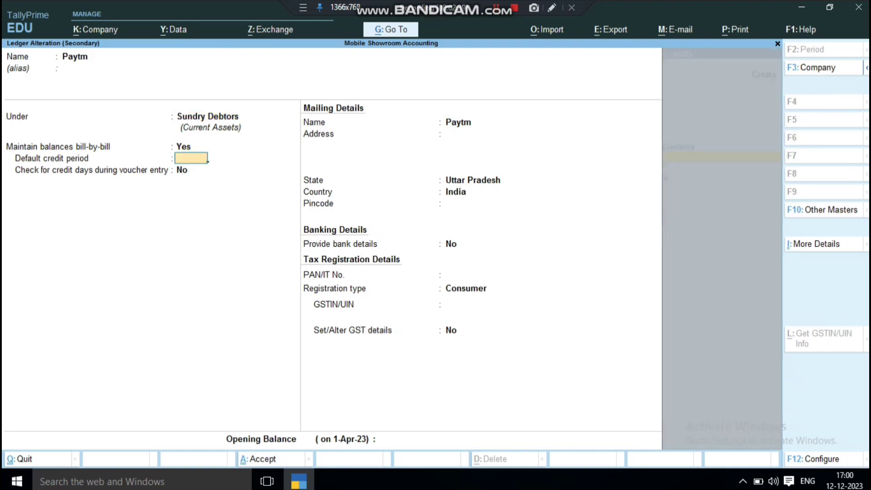
key("ctrl+a")
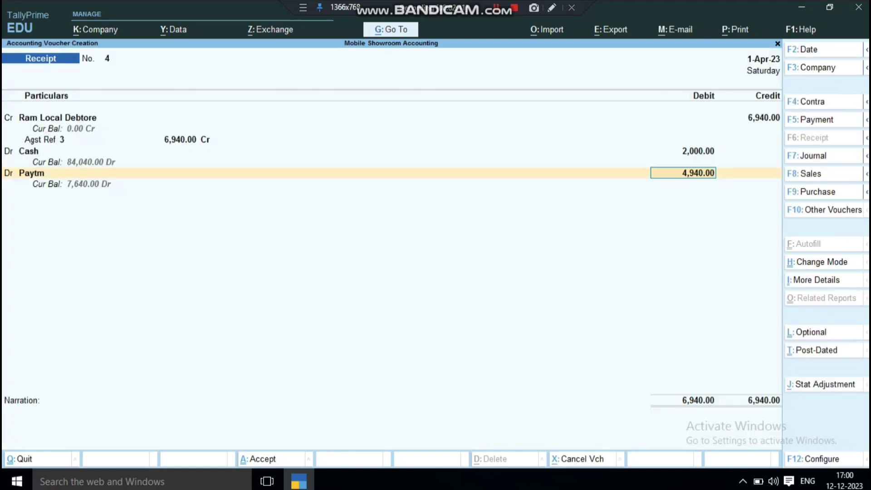
Step: Debit Paytm with 4,940 on account, save the receipt voucher and return to the Gateway of Tally
key("Return")
key("Return")
key("Return")
key("Return")
key("Return")
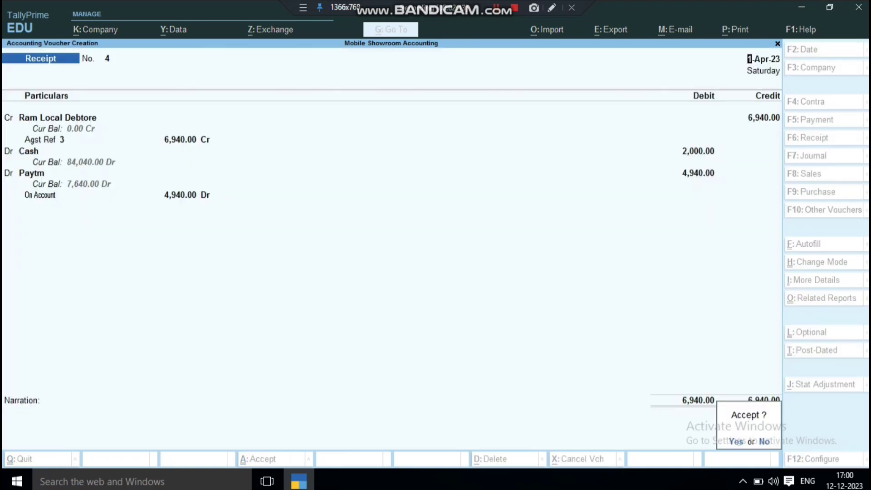
key("Return")
key("Escape")
Step: Open the Profit & Loss A/c, examine the Sales Accounts group, and return to the Gateway of Tally
key("Return")
key("Down")
key("Down")
key("Down")
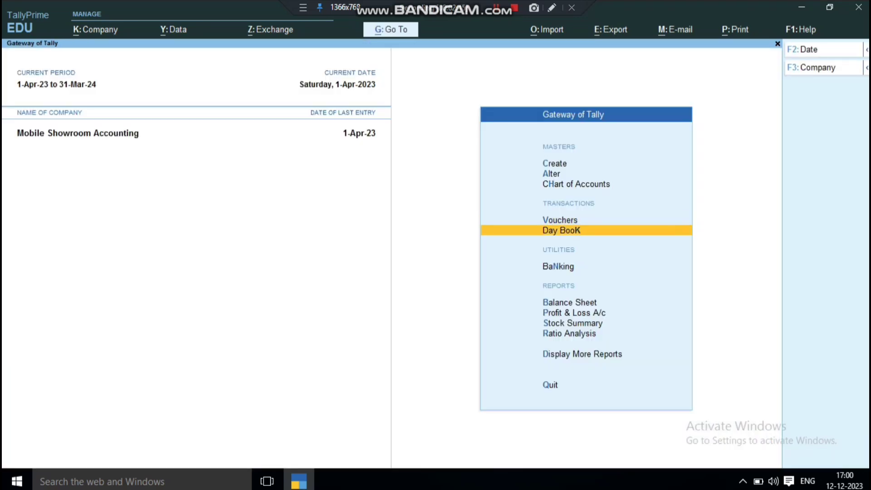
key("Down")
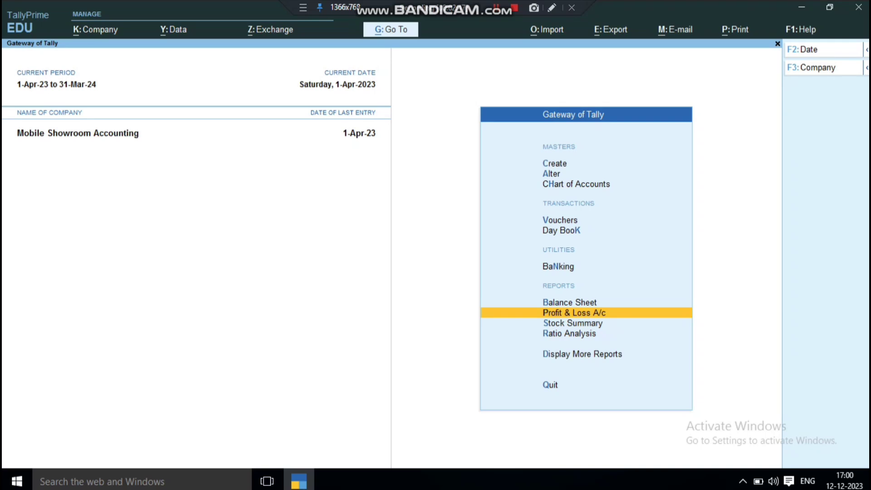
key("Return")
key("Right")
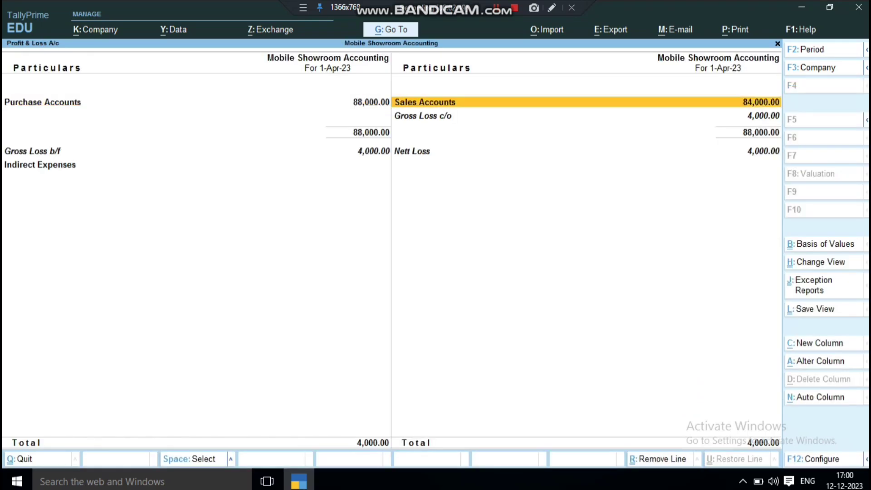
key("Return")
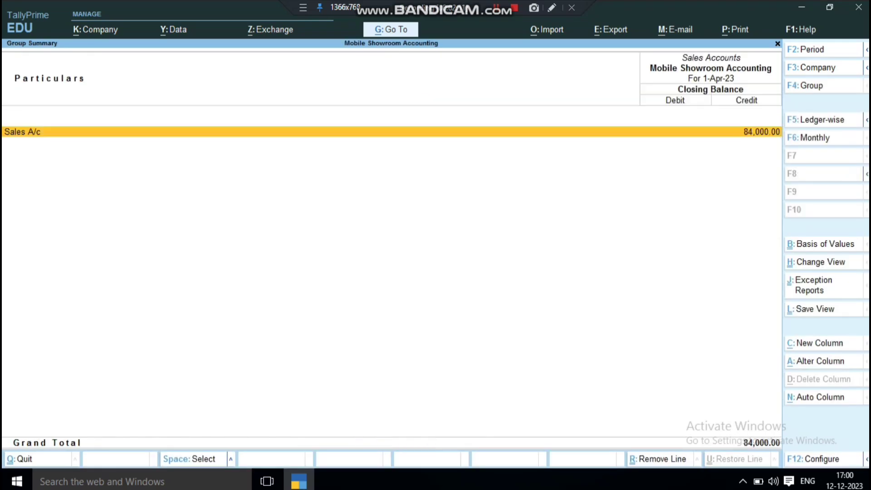
key("Escape")
key("Escape")
Step: Drill down from the Balance Sheet's current assets through Sundry Debtors to review Paytm's ledger vouchers, and return to the Gateway of Tally
key("Up")
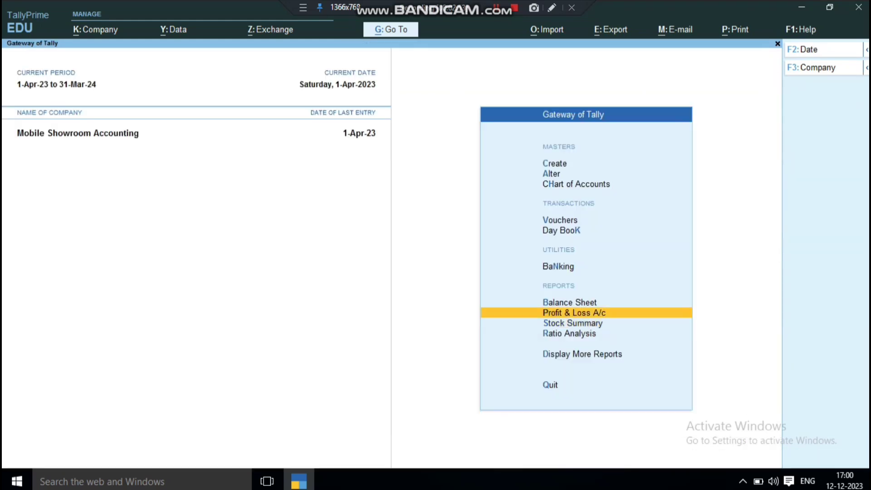
key("Up")
key("Return")
key("Right")
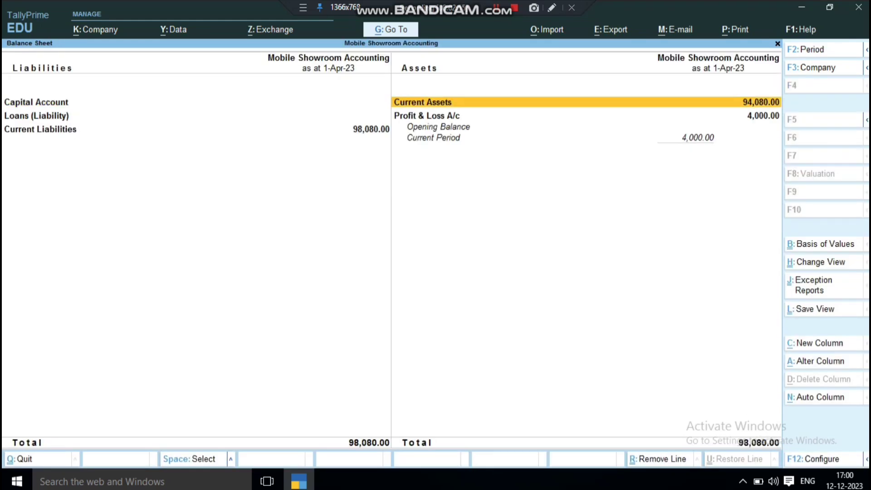
key("Return")
key("Return")
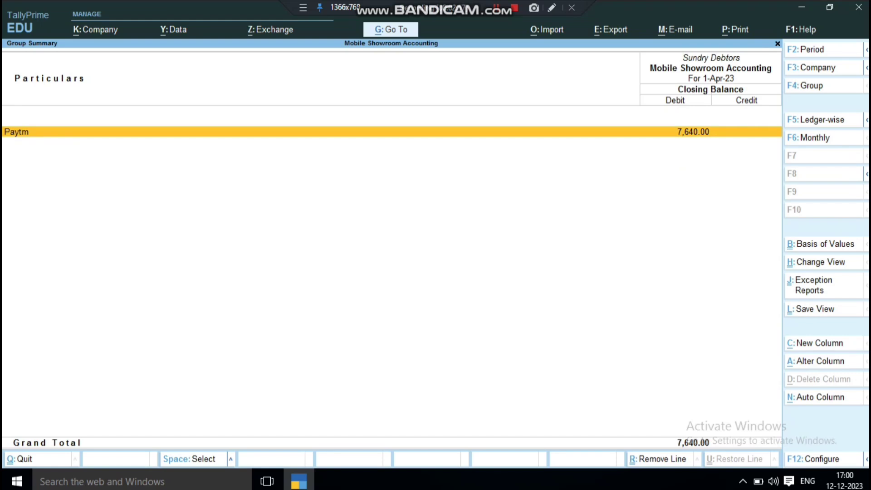
key("Return")
key("Return")
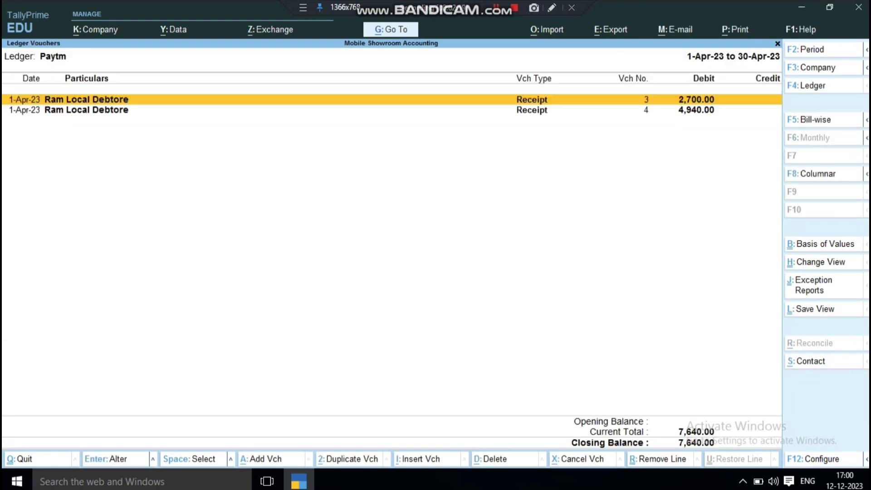
key("Down")
key("Up")
key("Down")
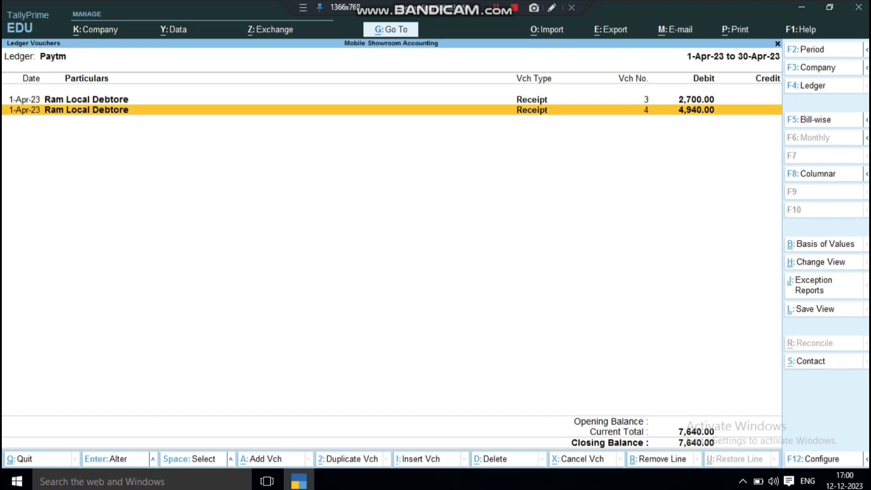
key("Escape")
key("Escape")
key("Escape")
key("Escape")
key("Escape")
Step: Start another receipt voucher dated 1-Apr-23 and choose Paytm as the credit account
key("h")
key("Escape")
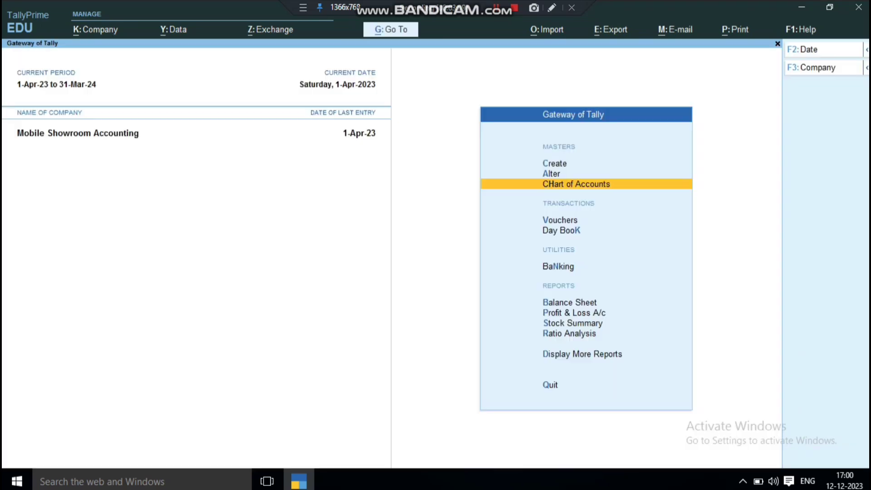
key("Down")
key("Return")
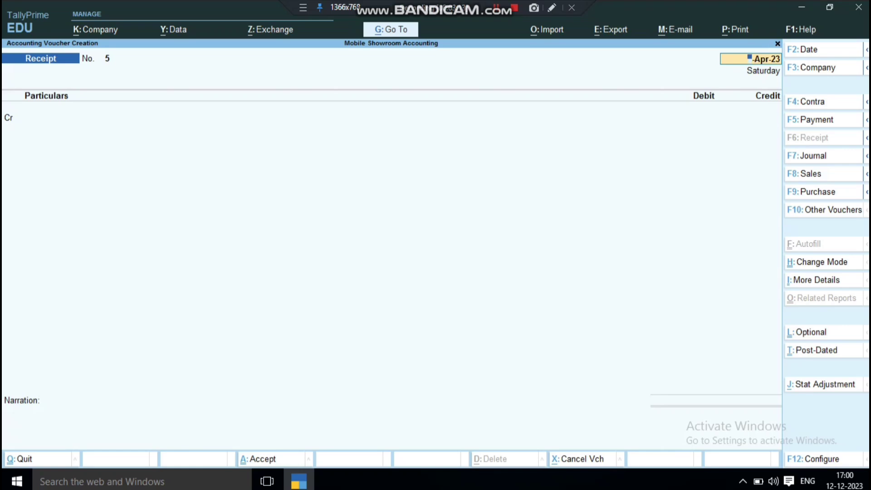
key("Return")
type("Pa")
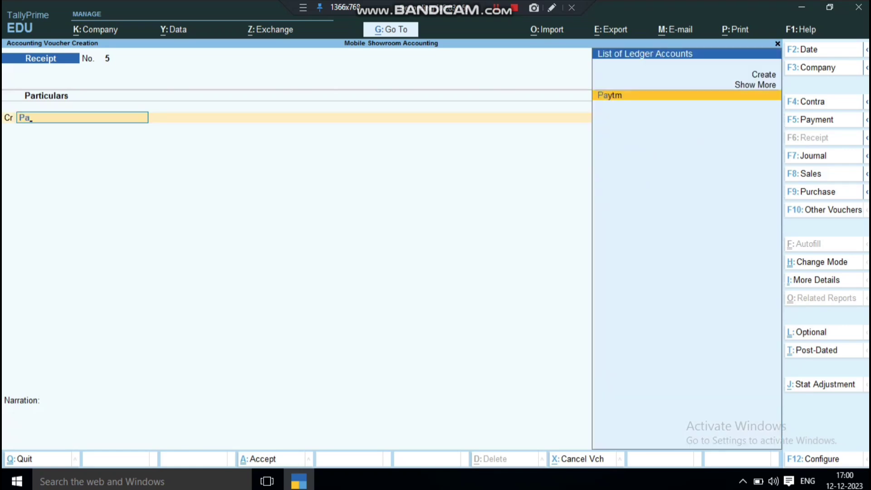
key("Return")
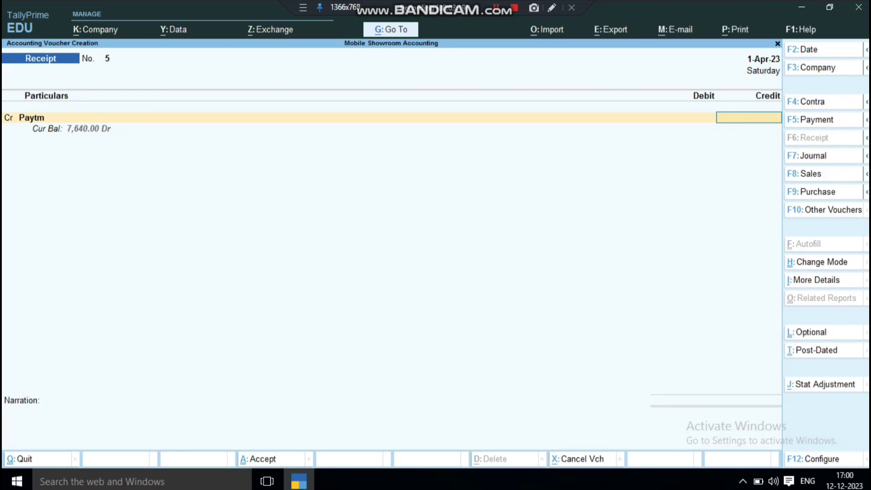
Step: Credit Paytm with 7,640 on account
type("7640")
key("Return")
key("Return")
key("Return")
key("Return")
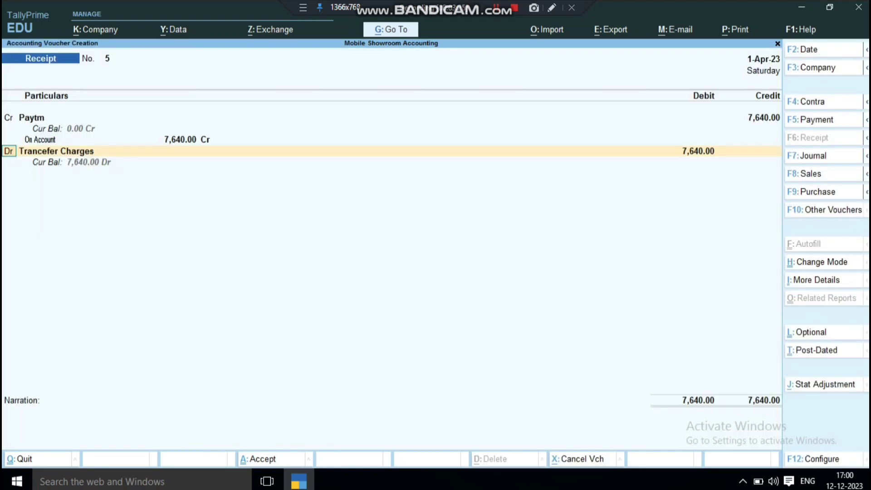
Step: Replace Trancefer Charges with Bank of India on the first debit line, set it to 7,600, and accept the Cheque/DD bank allocation
key("Return")
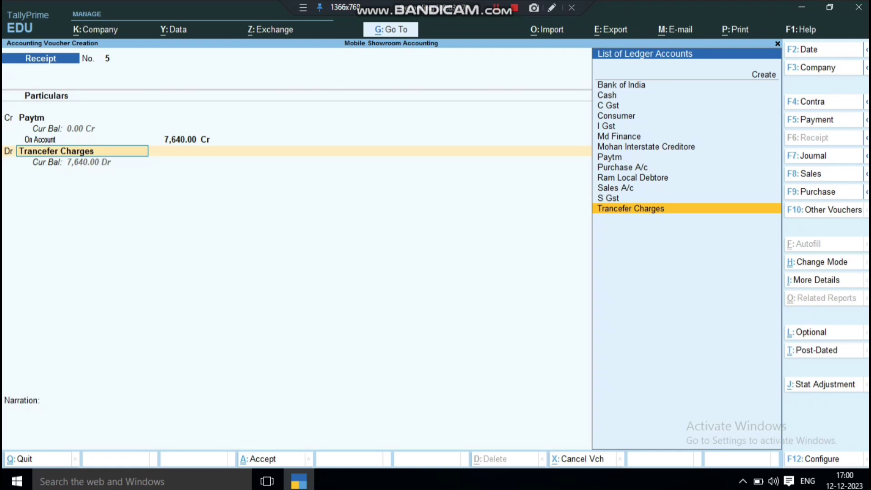
type("Ba")
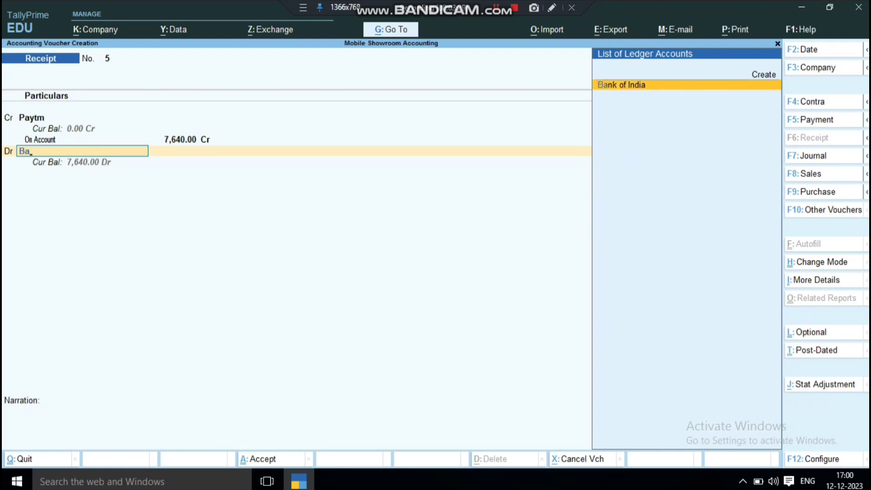
key("Return")
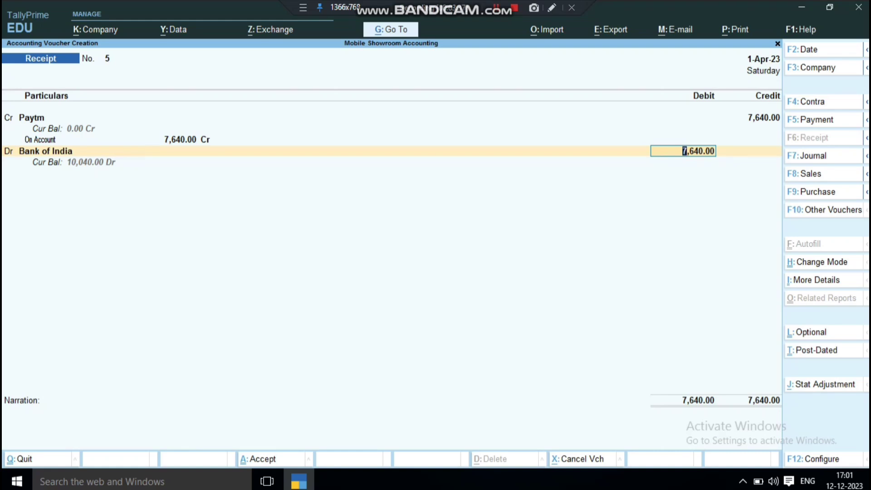
type("7600")
key("Return")
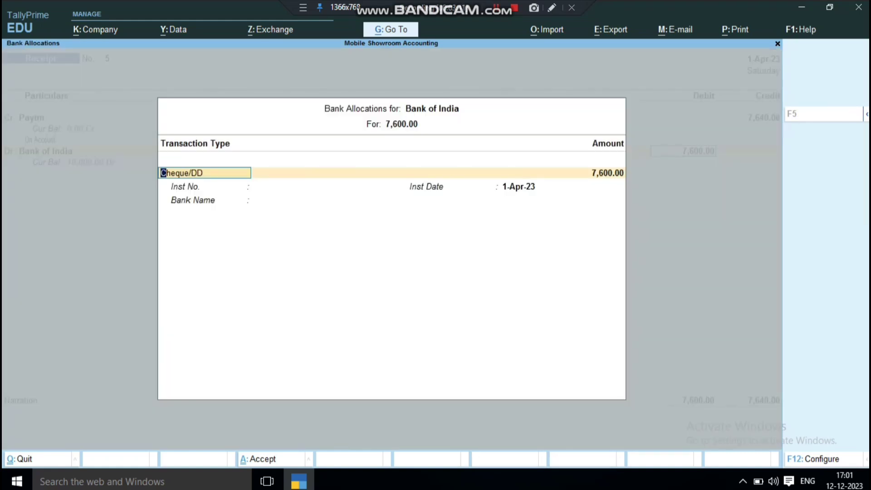
key("Return")
key("Return")
key("Return")
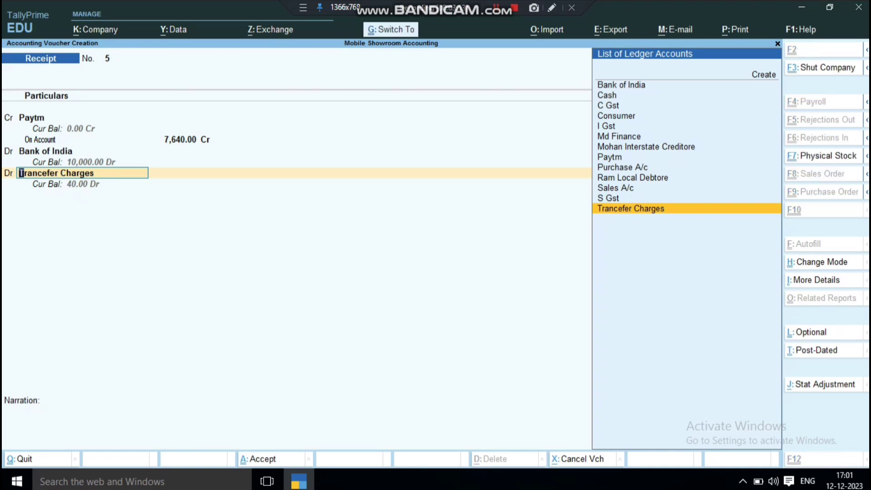
Step: Open the Trancefer Charges ledger from the second debit line, review its group and GST settings, and accept it
key("ctrl+Return")
key("Return")
key("Return")
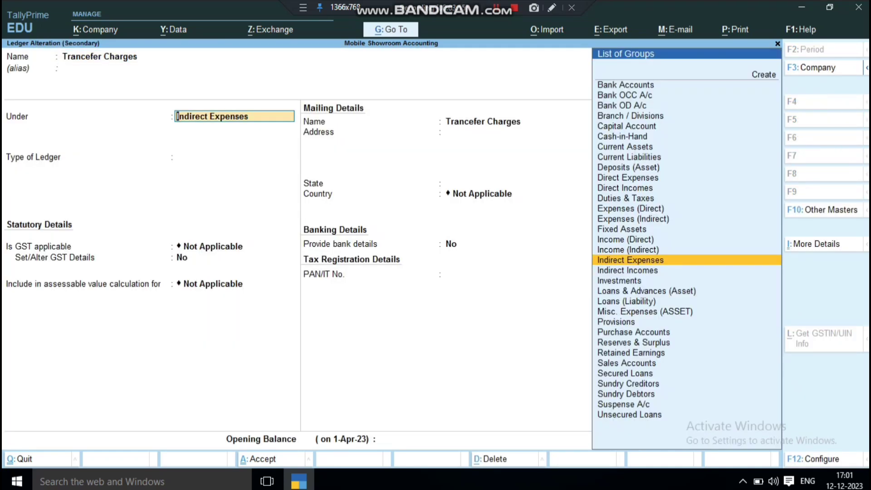
key("Return")
key("Return")
key("ctrl")
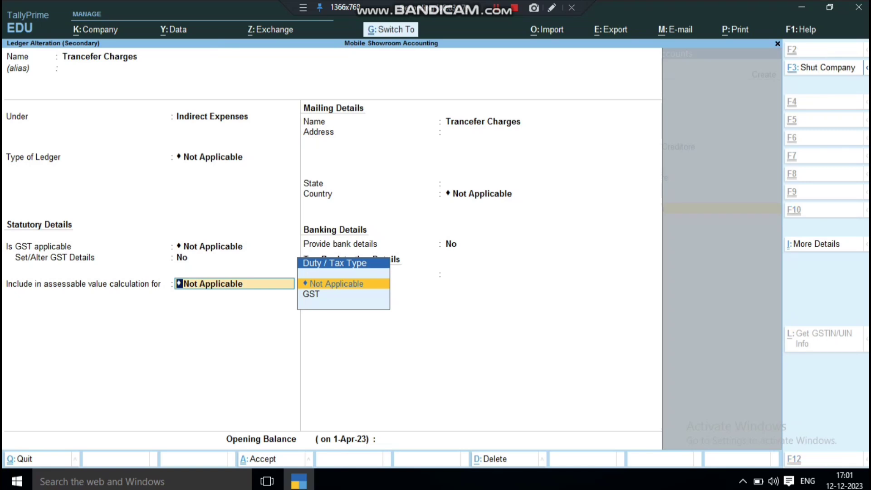
key("ctrl+a")
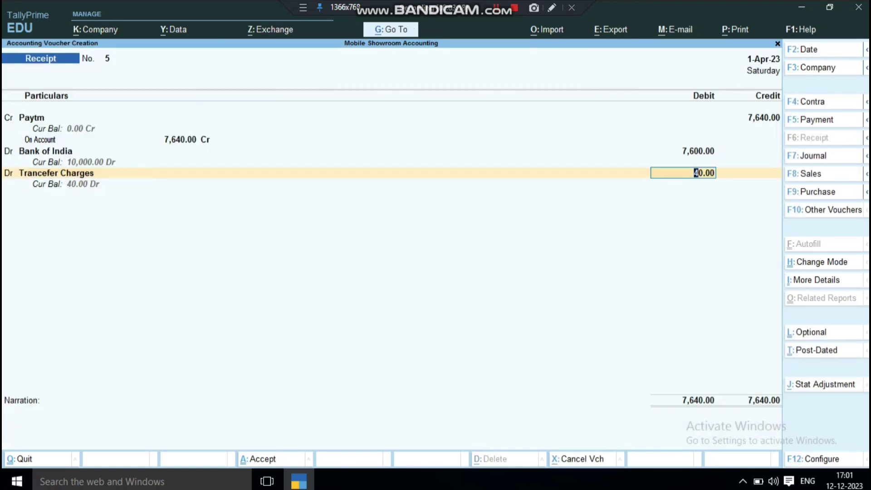
Step: Debit Trancefer Charges with 40 and save the receipt voucher
key("Return")
key("Return")
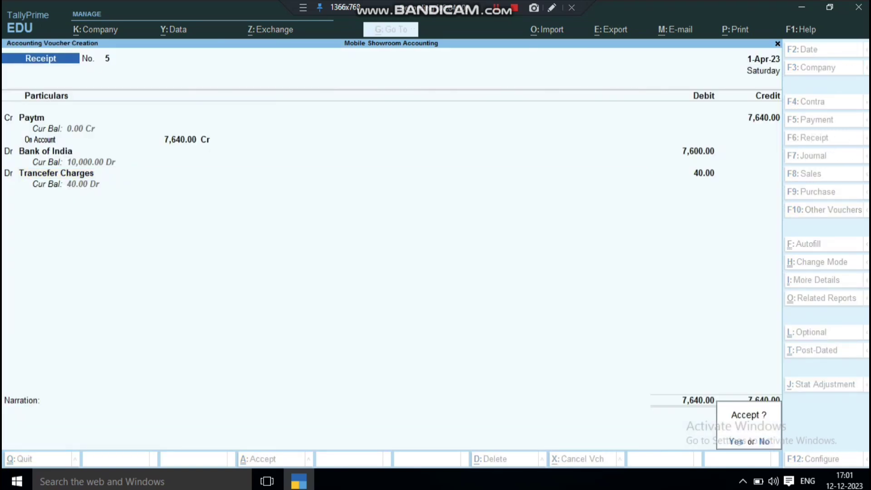
key("Return")
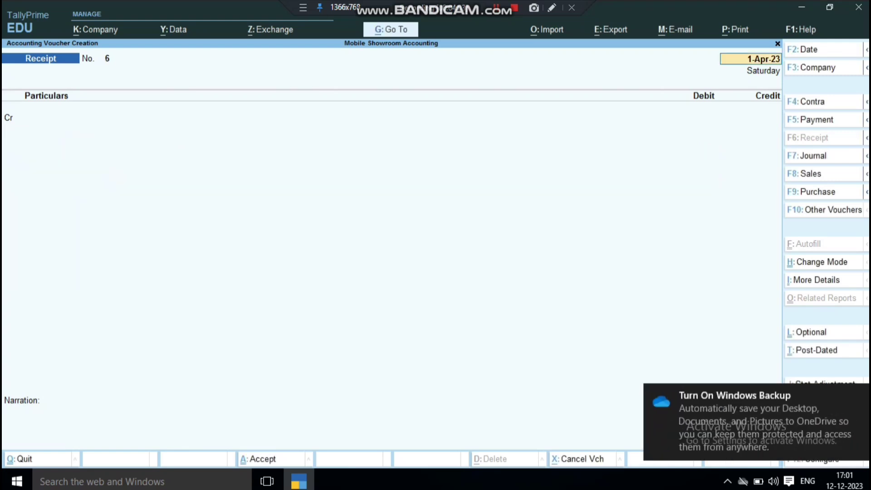
Step: Close the blank receipt voucher and open the company's Balance Sheet
key("BackSpace")
key("Escape")
key("Down")
key("Down")
key("Down")
key("Down")
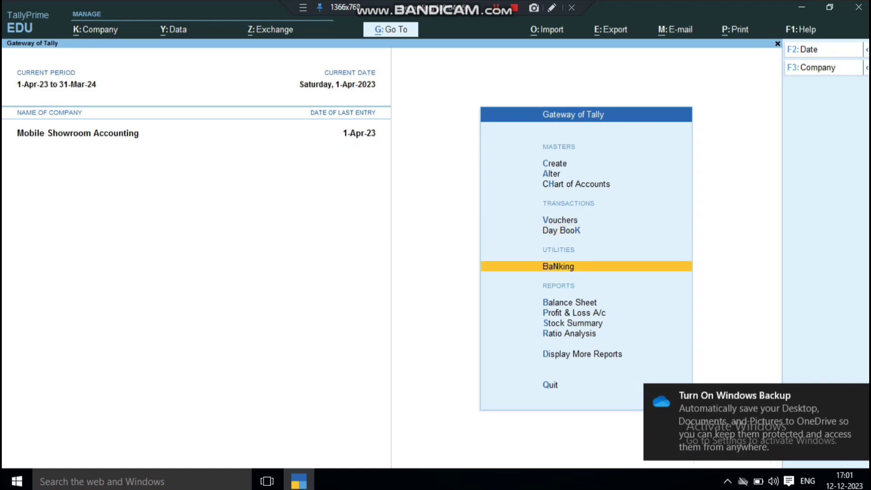
key("Up")
key("Return")
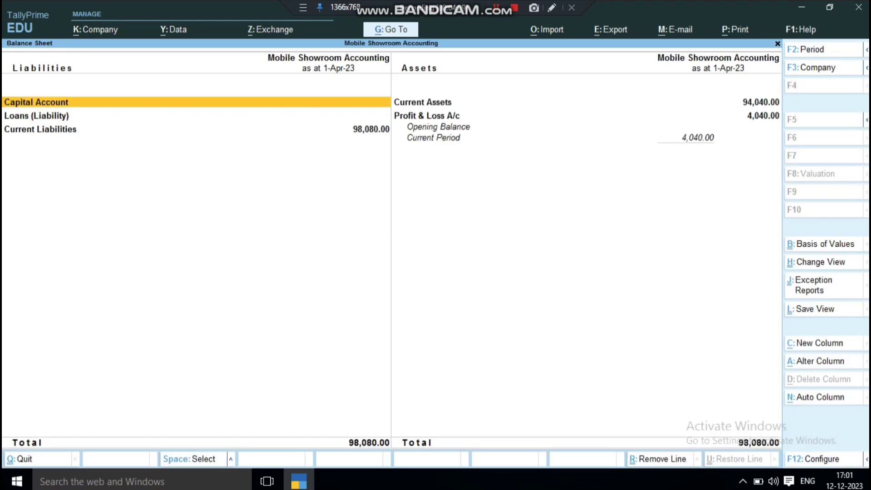
Step: Examine the Current Assets breakdown, including Cash-in-Hand and Bank Accounts, and return to the Balance Sheet
left_click(422, 101)
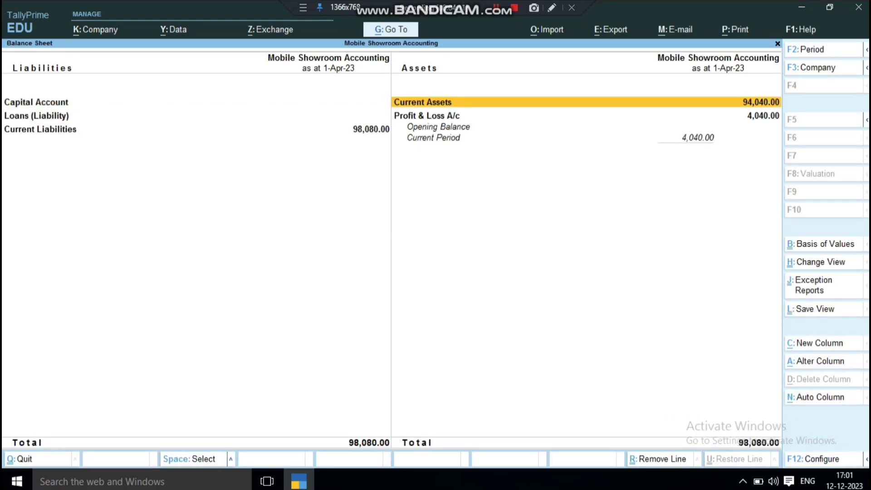
key("Return")
key("Down")
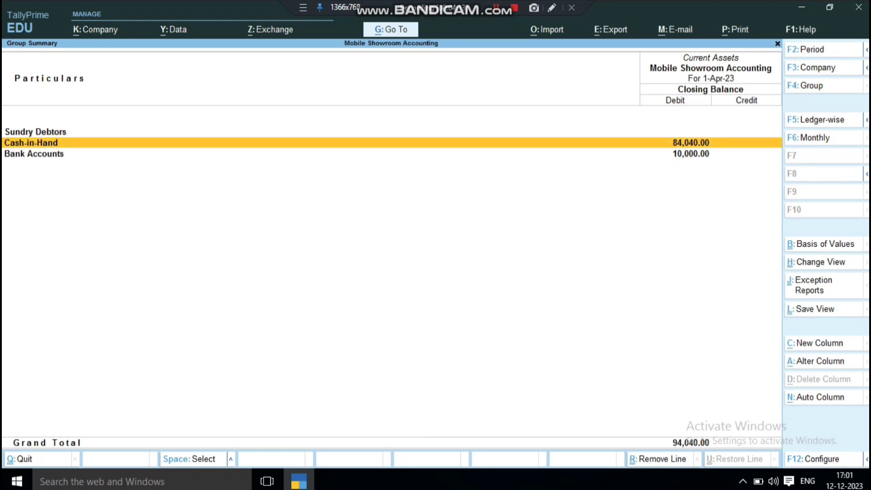
key("Down")
key("Escape")
Step: Examine Duties & Taxes and Sundry Creditors under Current Liabilities, and close the Balance Sheet
key("Down")
key("Down")
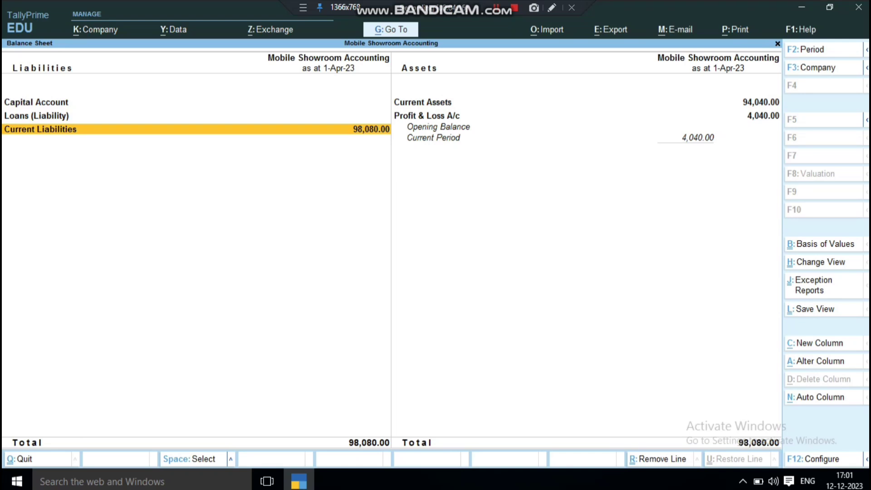
key("Return")
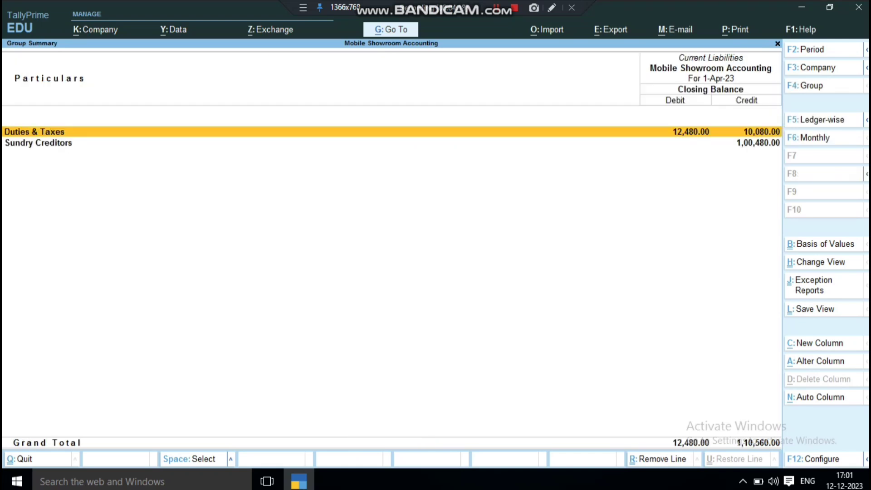
key("Return")
key("Escape")
key("Down")
key("Return")
key("Return")
key("Escape")
key("Escape")
key("Escape")
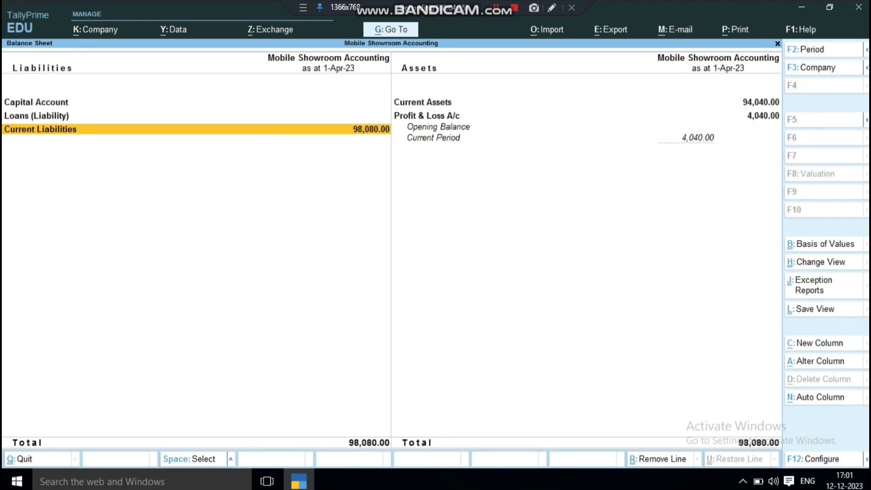
key("Escape")
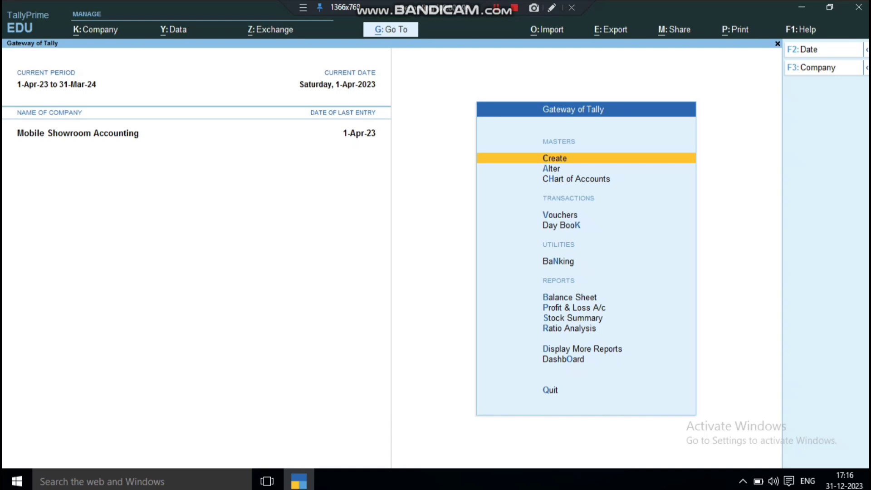
Step: Open the Day Book and restrict it to the Sales voucher type
key("d")
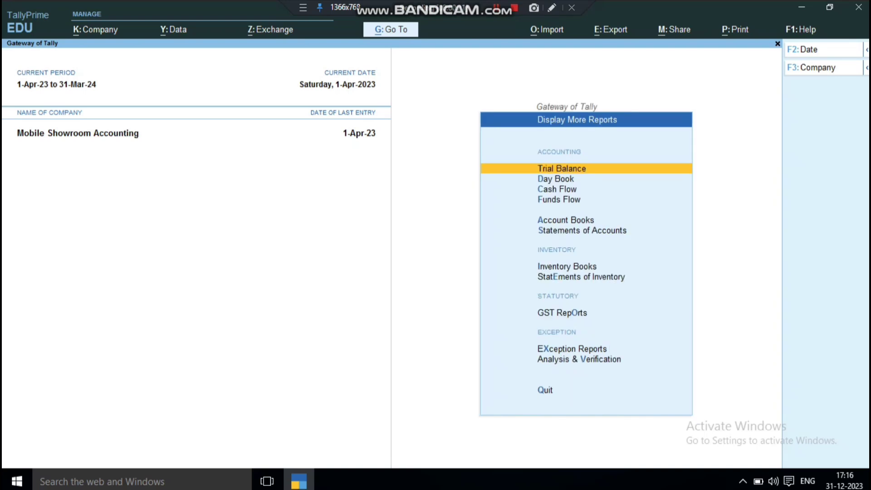
key("d")
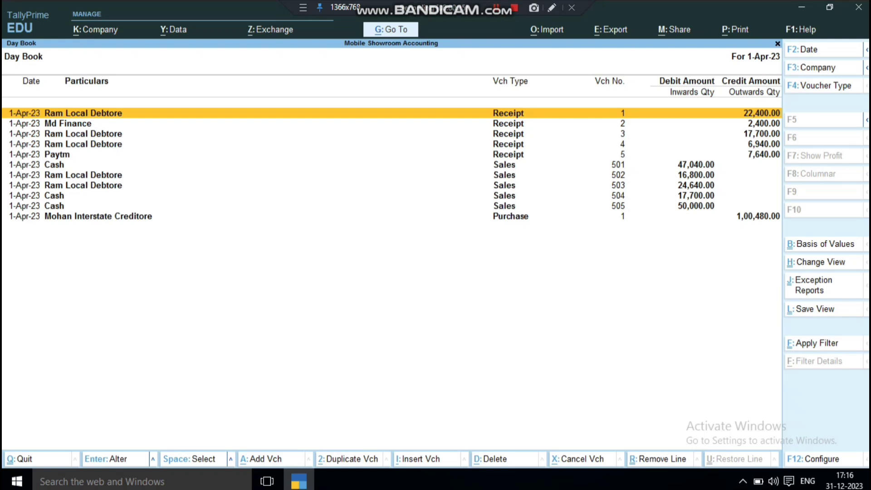
key("F4")
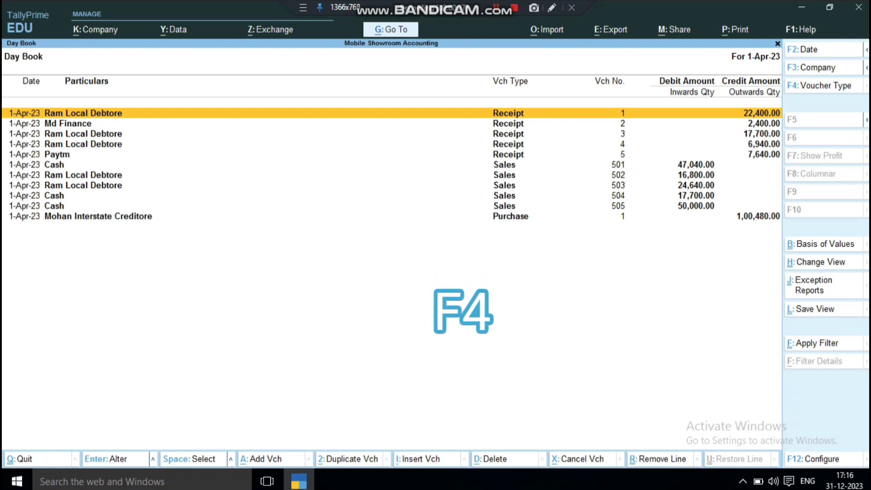
key("Down")
key("Down")
key("Down")
key("Down")
key("Down")
key("Down")
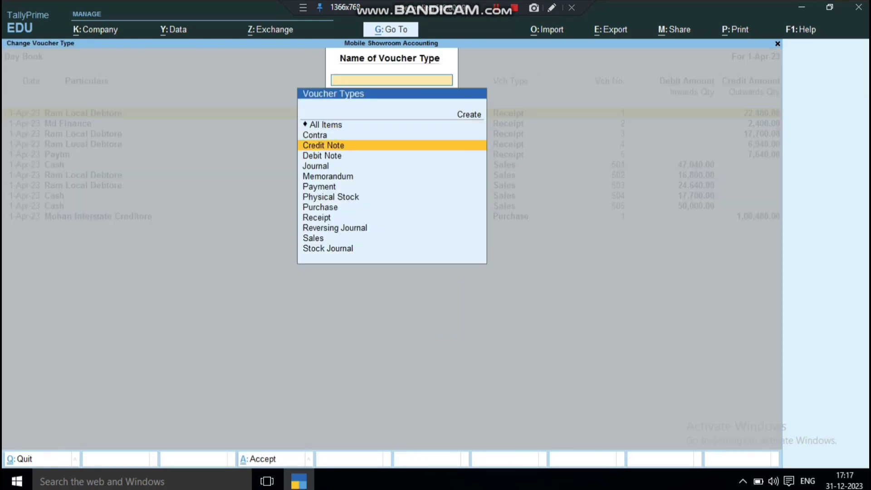
key("Down")
key("Down")
key("Down")
key("Down")
key("Down")
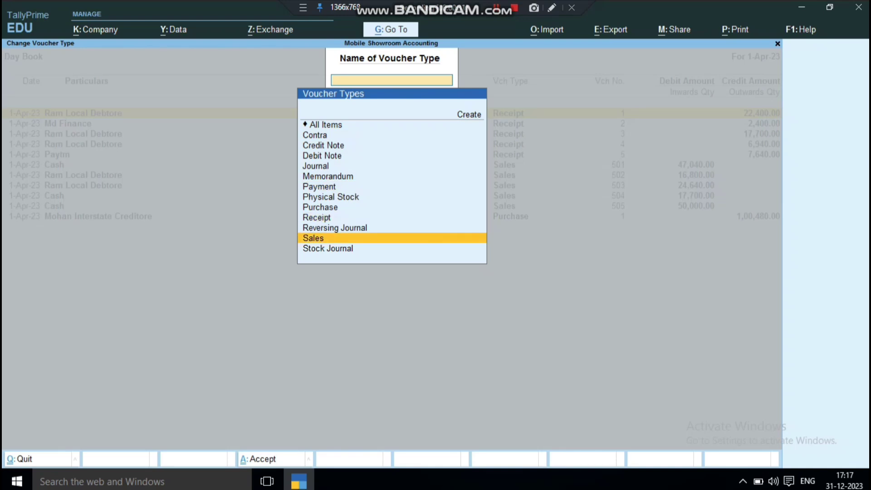
key("Return")
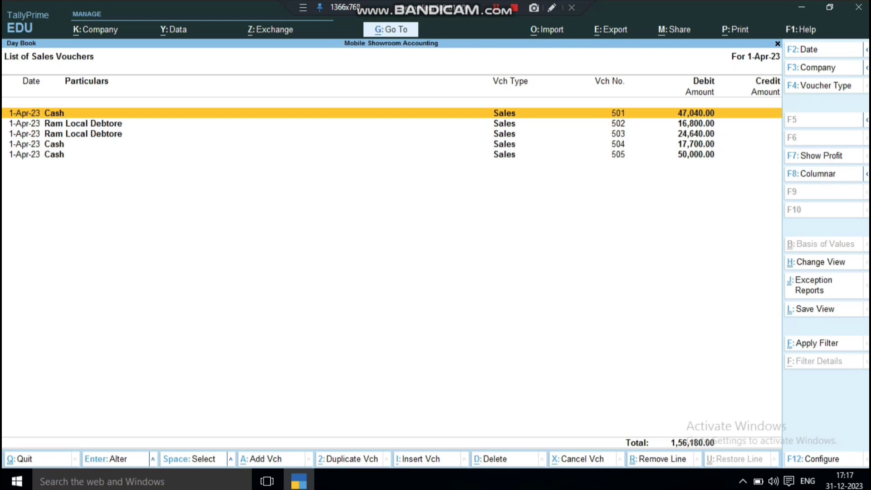
key("ctrl+f")
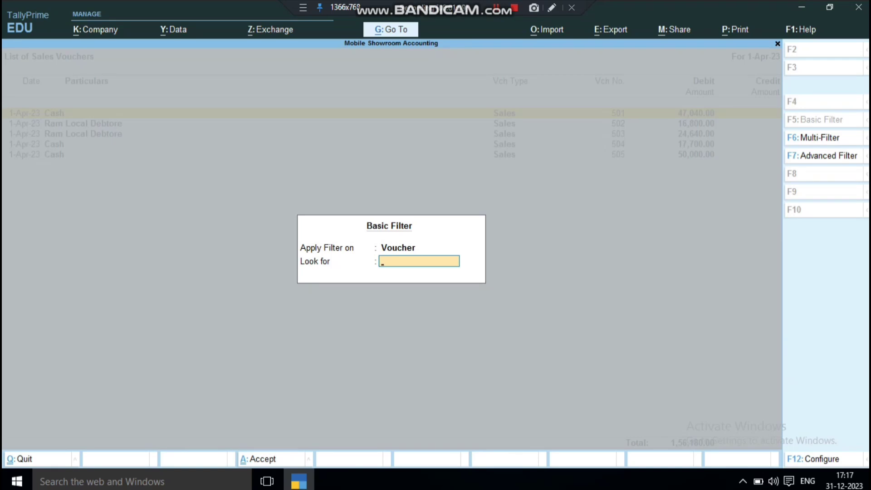
type("1111111111111111")
key("Return")
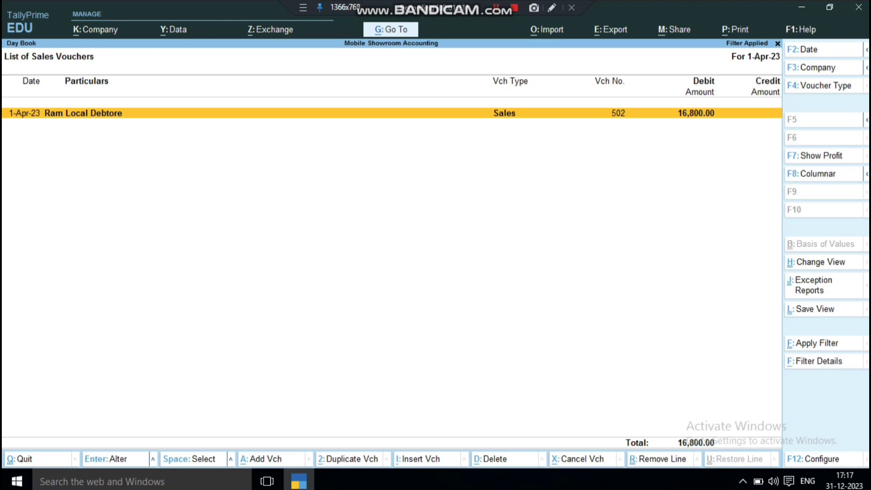
key("Return")
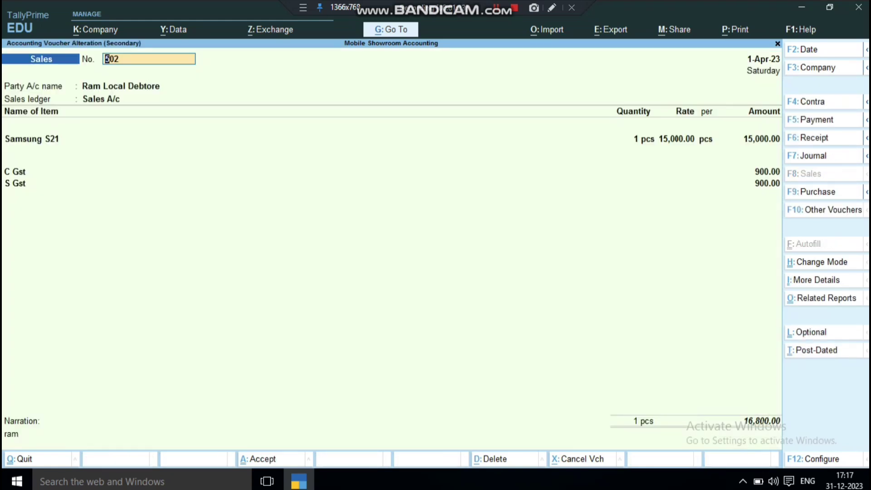
Step: Go through the sales voucher's fields and review the batch, quantity and rate allocated to Samsung S21
key("Return")
key("Return")
key("Return")
key("Return")
key("Return")
key("Return")
key("Return")
key("Return")
key("Return")
key("Return")
key("Return")
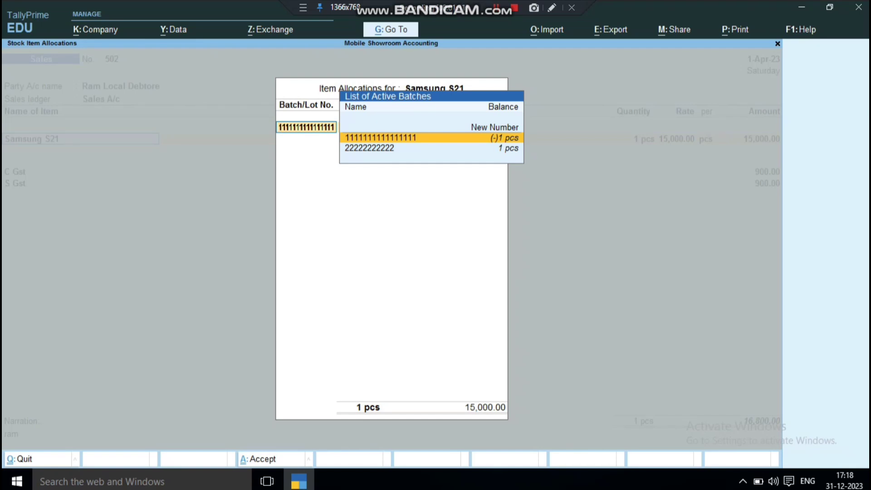
key("Return")
key("Return")
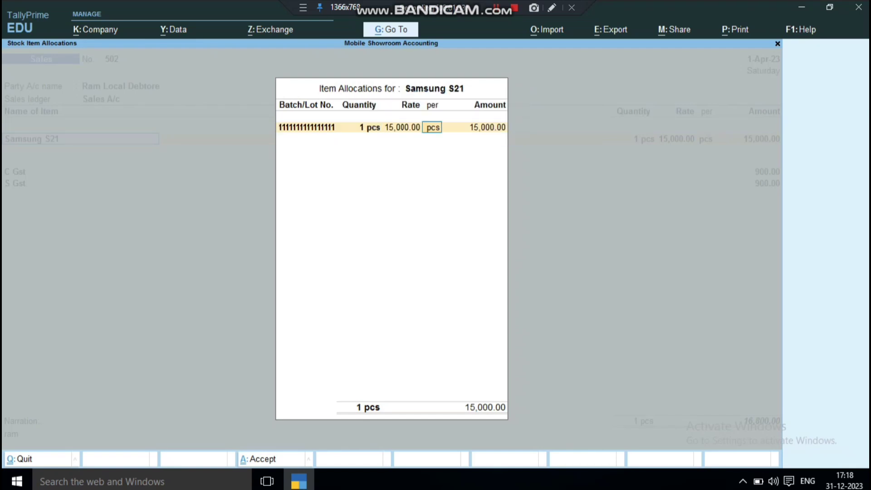
key("Return")
key("Return")
key("BackSpace")
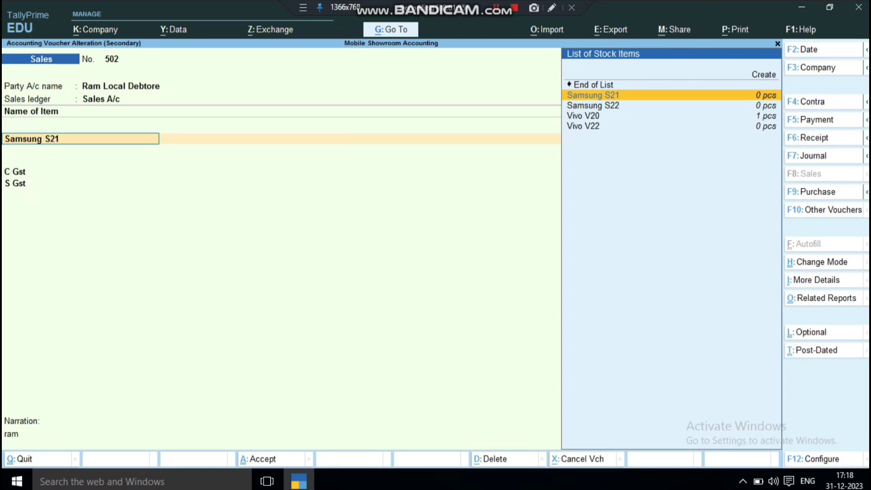
Step: Accept the Samsung S21 sales voucher with its existing batch allocation and clear the batch-number filter
key("Return")
key("Return")
key("Return")
key("Return")
key("Return")
key("Return")
key("Return")
key("ctrl")
key("ctrl+a")
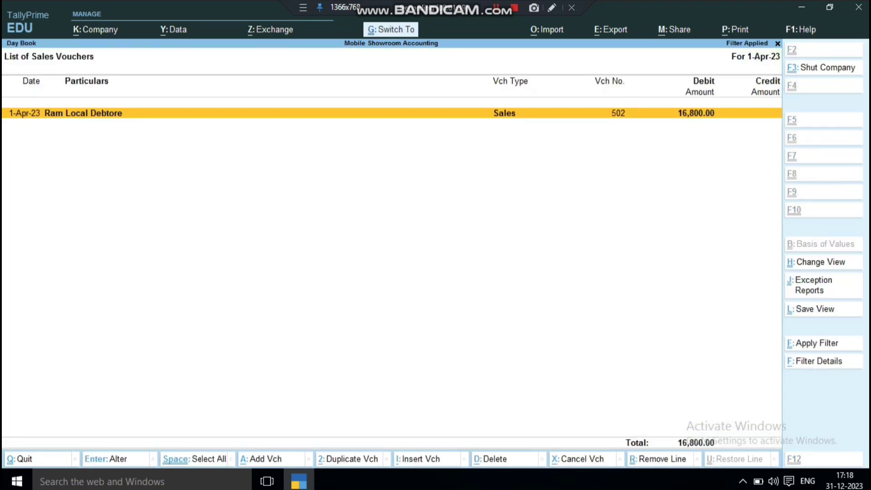
key("Escape")
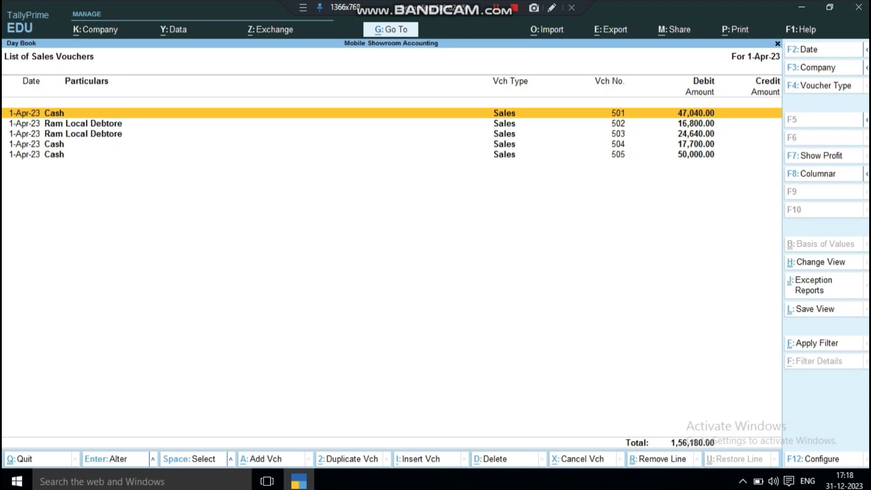
Step: Filter the sales vouchers by the customer's name in the narration, view the matching voucher, and quit it without saving
key("ctrl")
key("ctrl+f")
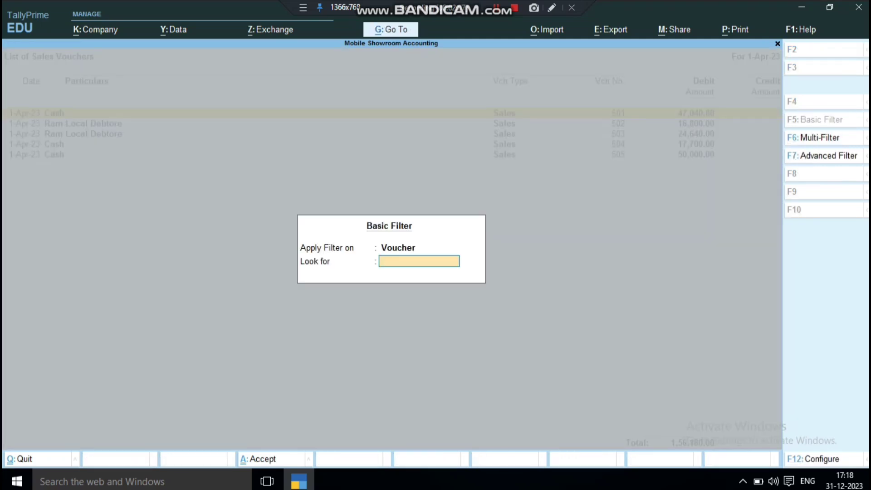
type("Mohan")
key("Return")
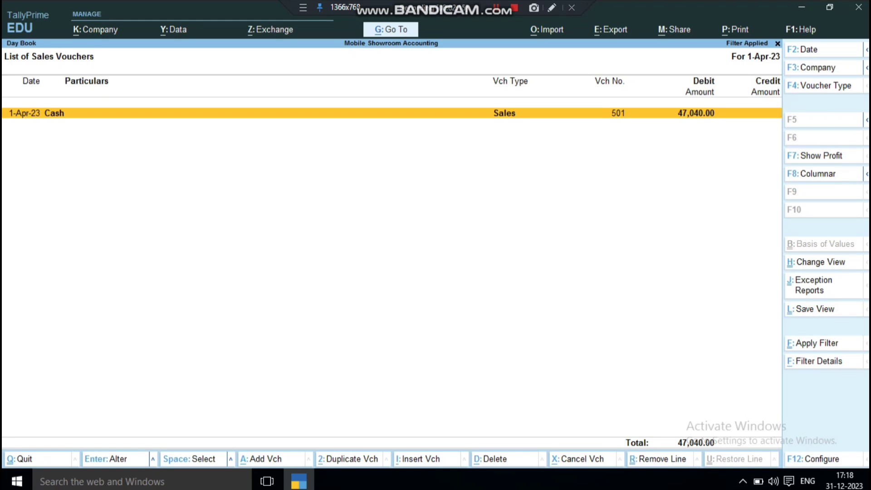
key("Return")
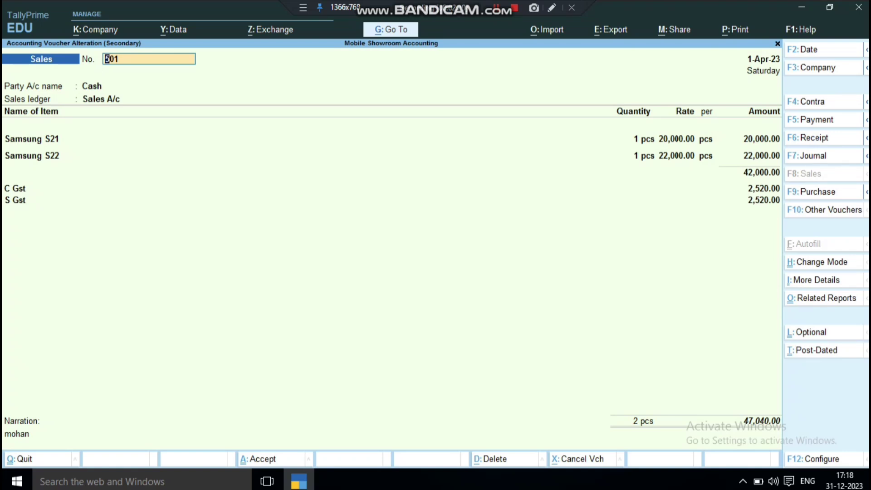
key("BackSpace")
key("Escape")
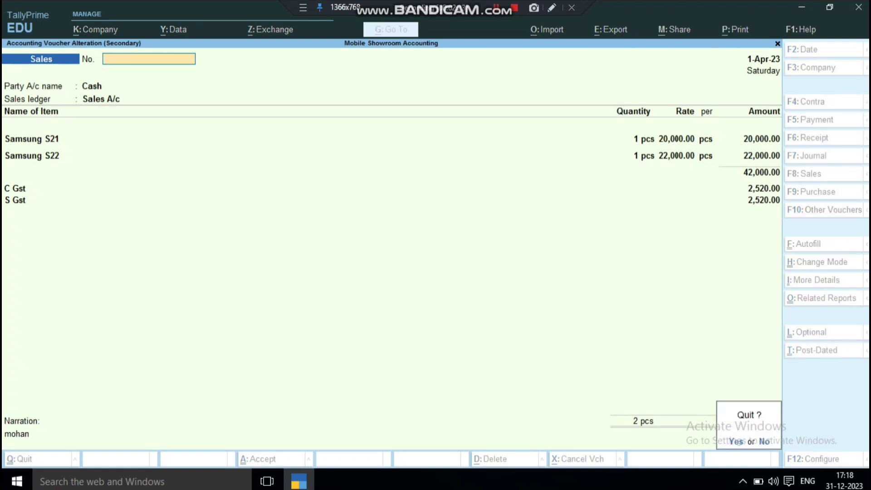
key("y")
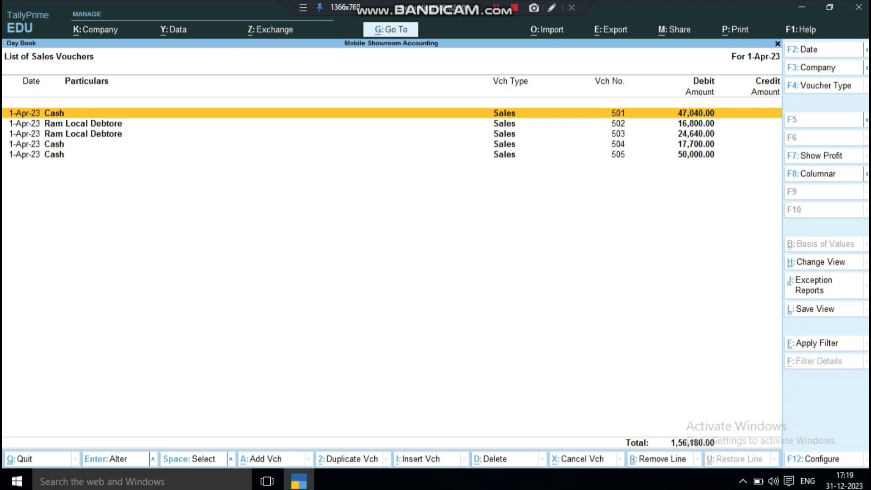
Step: Filter the sales vouchers by the amount 10000, and clear the filter
key("ctrl")
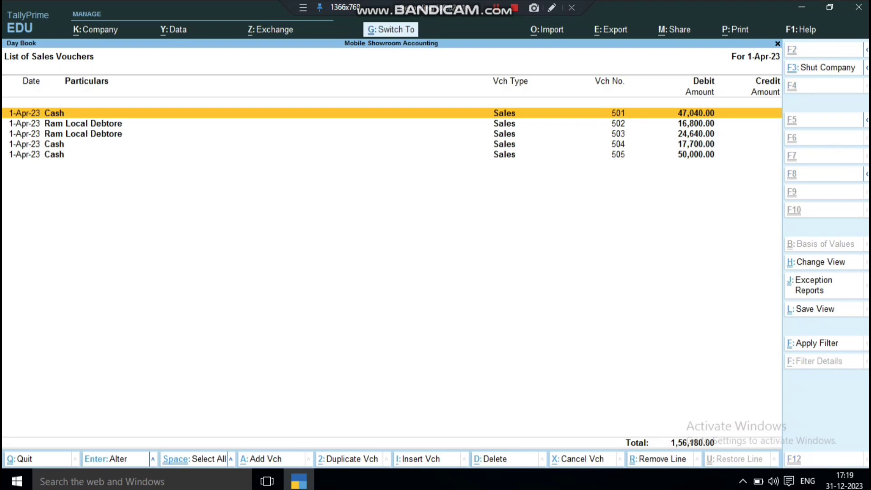
key("ctrl+f")
type("10000")
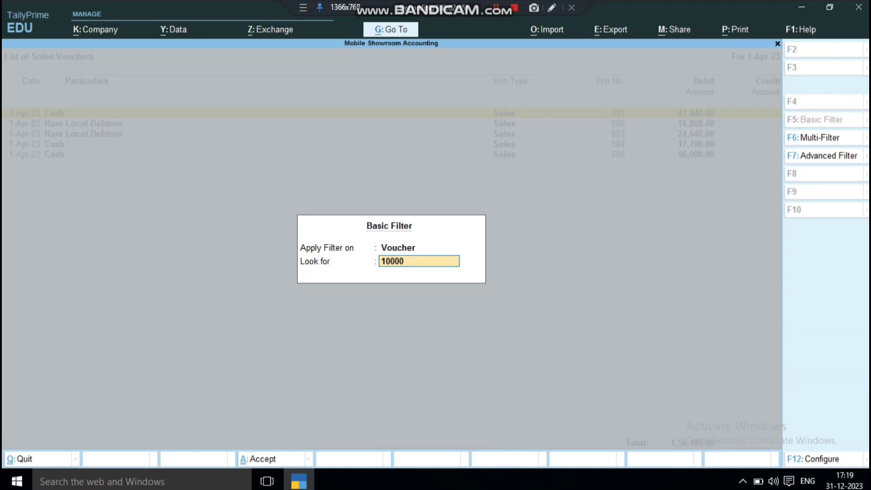
key("Return")
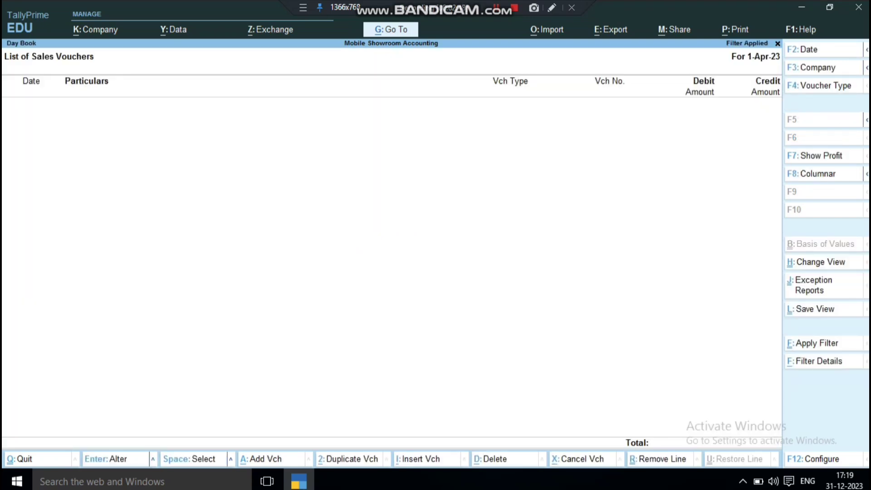
key("Escape")
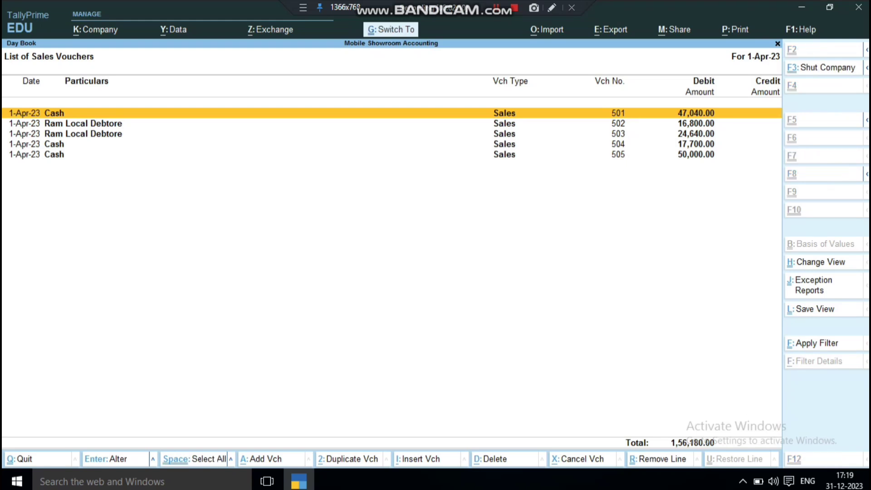
Step: Filter the sales vouchers by the amount 15000, view the first matching voucher, quit it without saving, and clear the filter
key("ctrl+f")
type("15000")
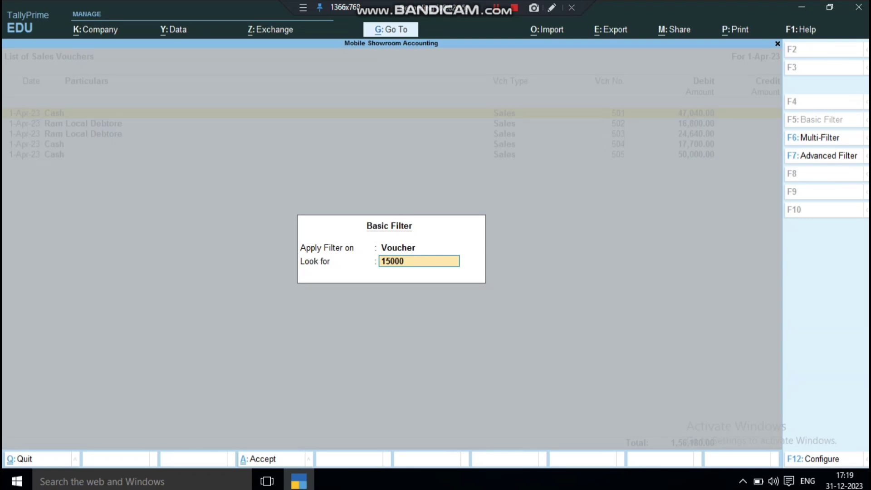
key("Return")
key("Down")
key("Up")
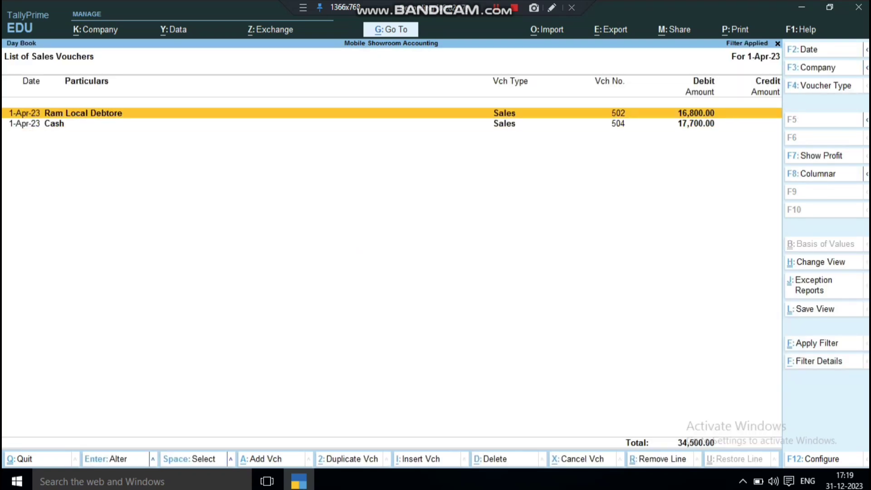
key("Return")
key("Escape")
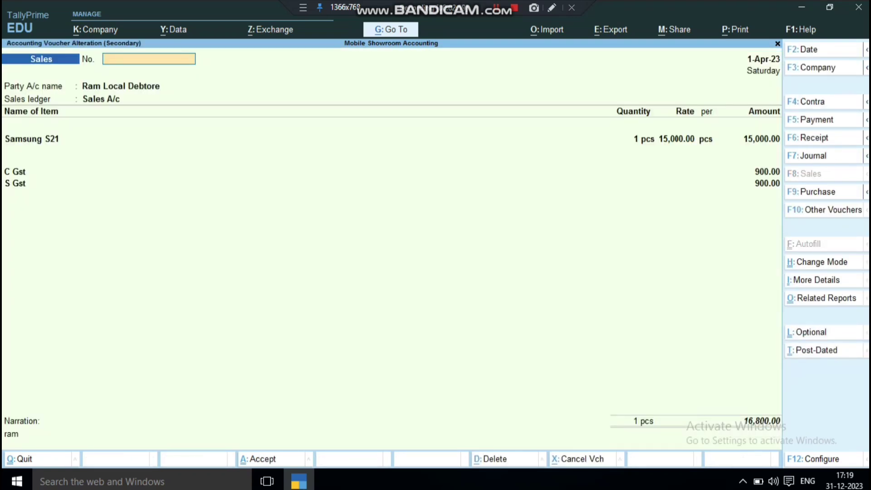
key("Escape")
key("y")
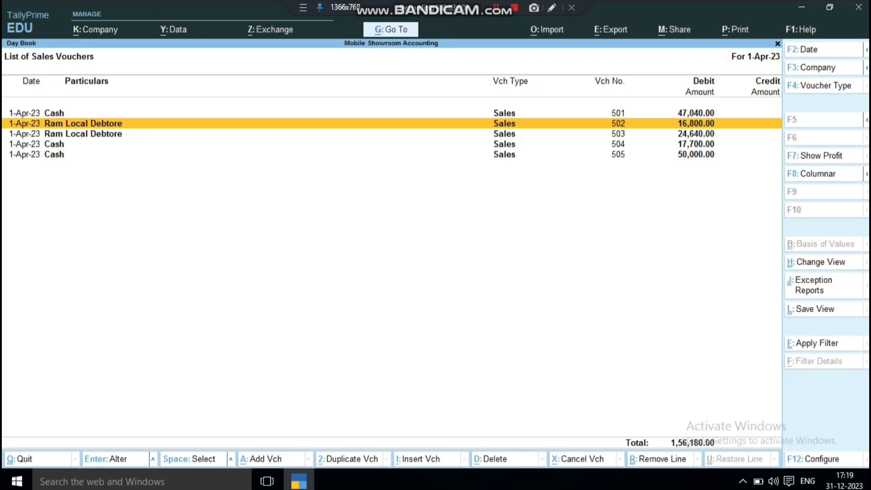
Step: Filter the sales vouchers by the amount 15000, view the matching Vivo V22 cash sale, quit it without saving, and clear the filter
key("ctrl")
key("ctrl+f")
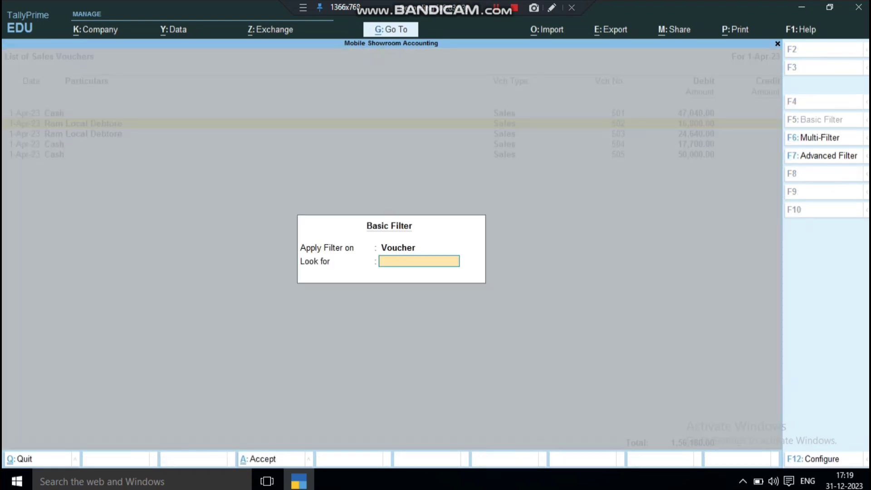
type("15000")
key("Return")
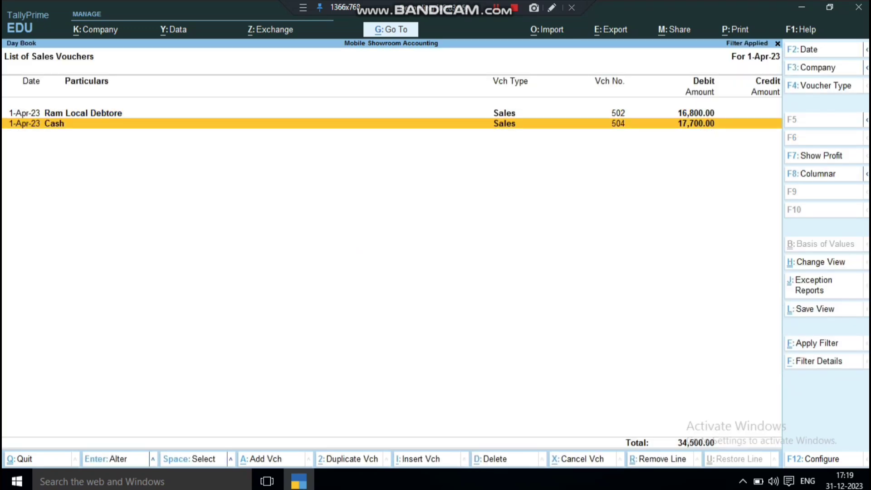
key("Return")
key("BackSpace")
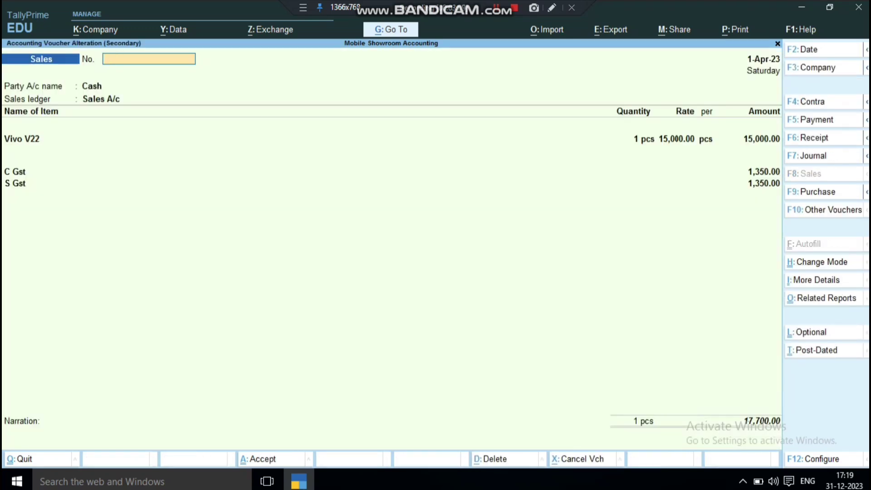
key("Escape")
key("y")
key("Escape")
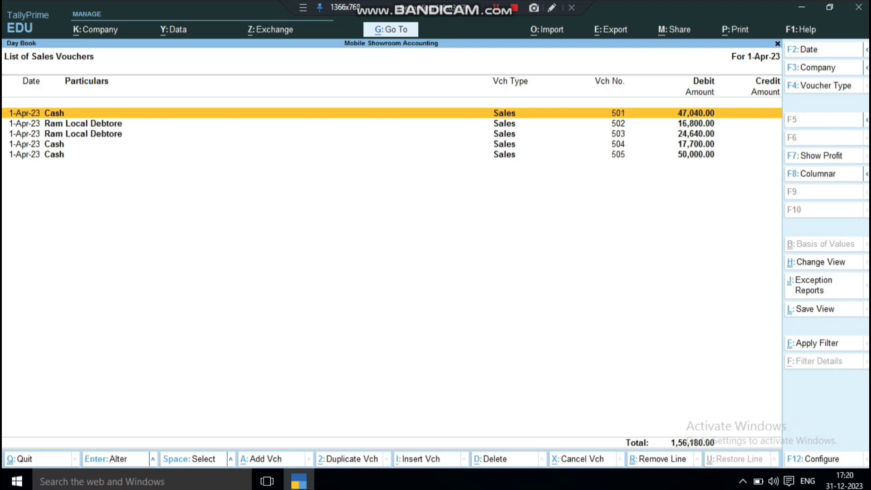
Step: Select sales vouchers 501 through 505 in the list and clear the selection
key("space")
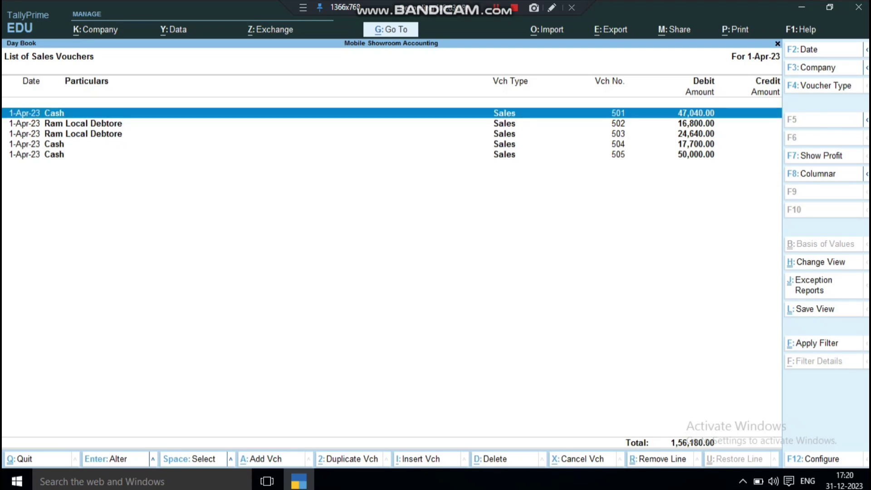
key("shift+Down")
key("shift+Down")
key("shift+Down")
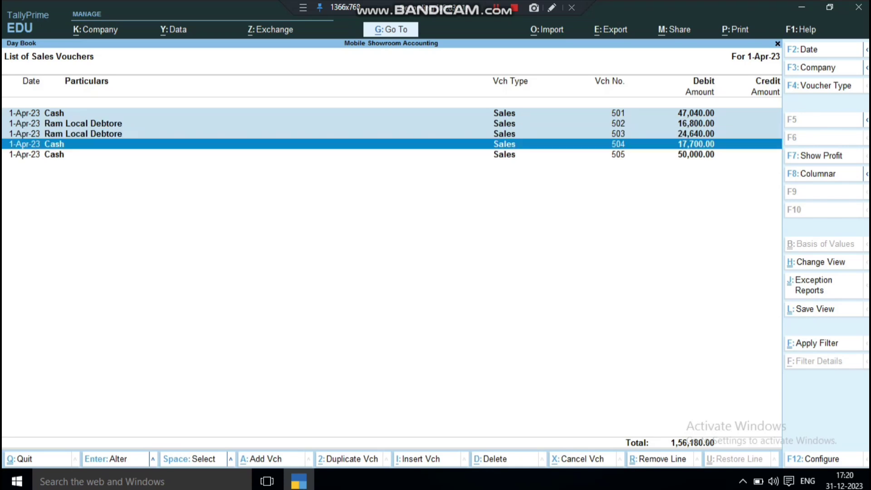
key("shift+Down")
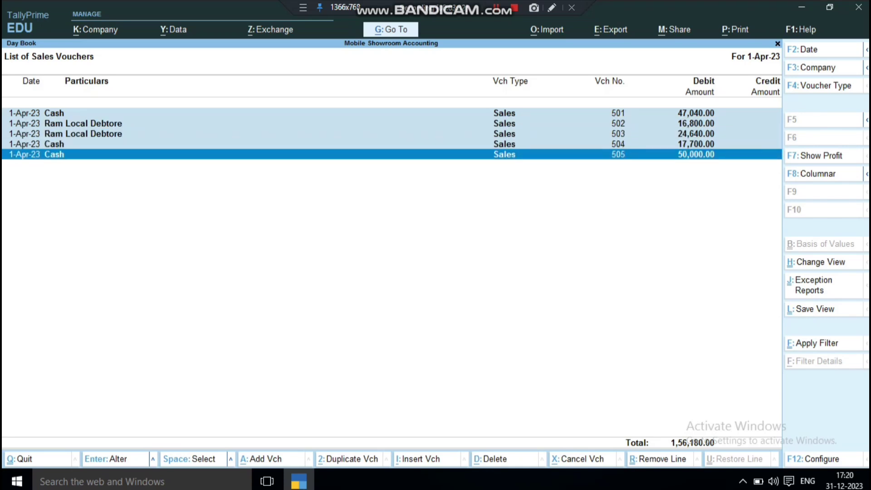
key("ctrl+space")
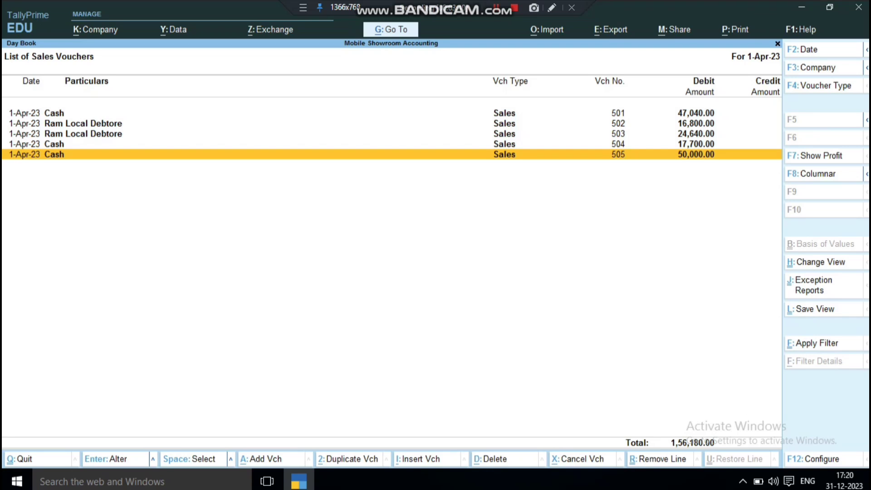
Step: Filter the sales vouchers by voucher number 505, and clear the filter
key("ctrl")
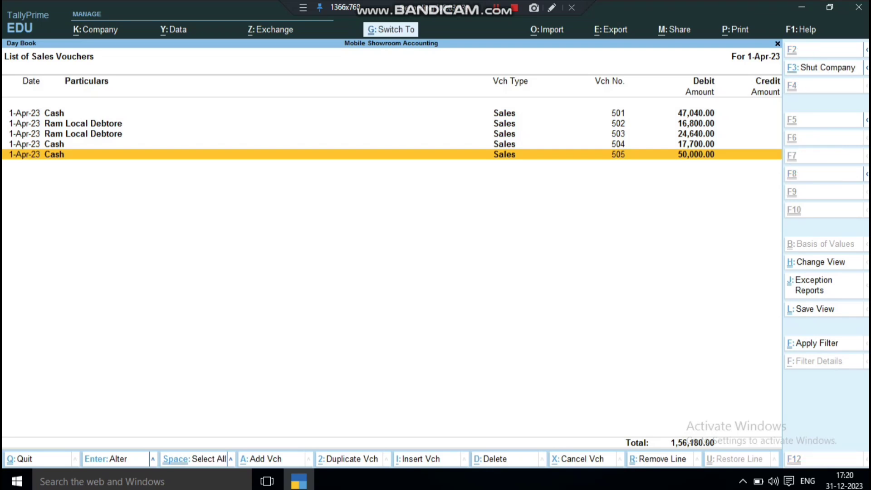
key("ctrl+f")
type("505")
key("Return")
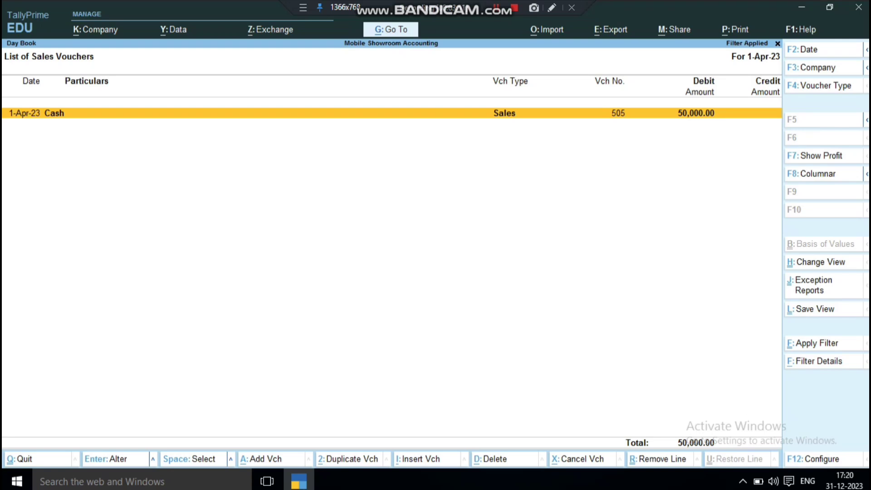
key("Escape")
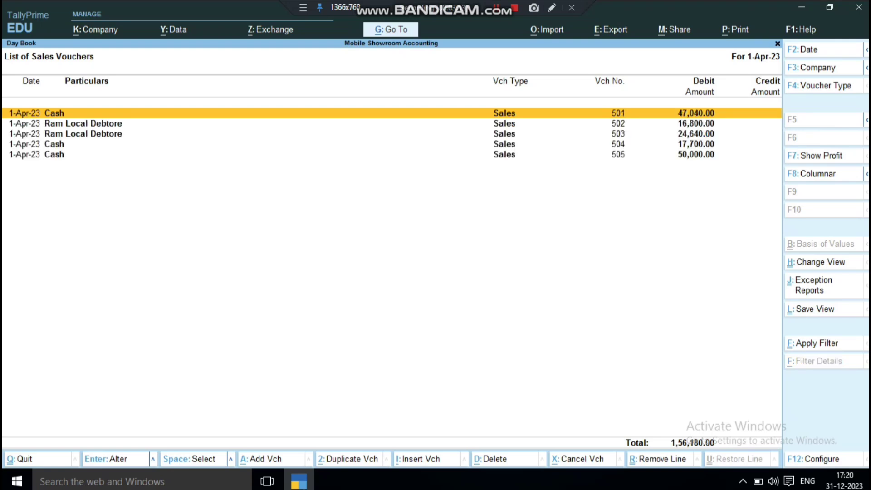